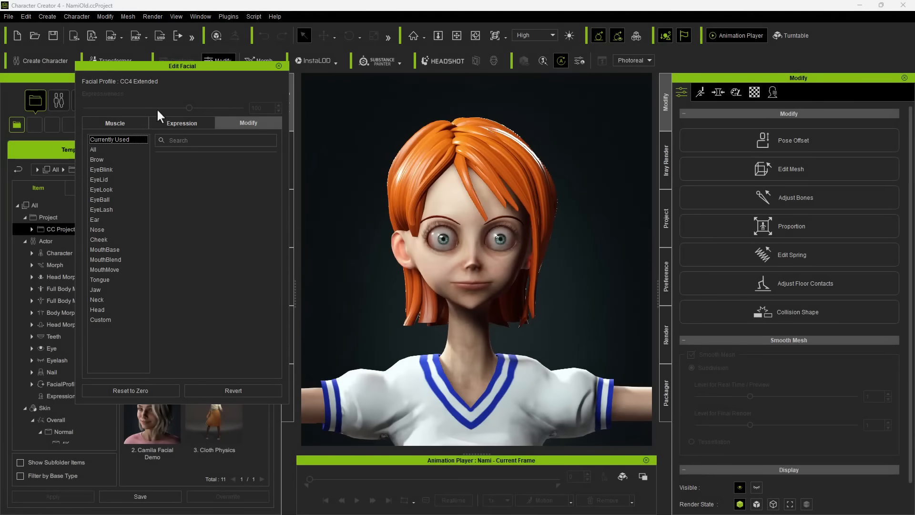
# - Try the Happy-style expressions D5_Happy, D4_Happy and D3_Happy on the character's face
pyautogui.click(170, 127)
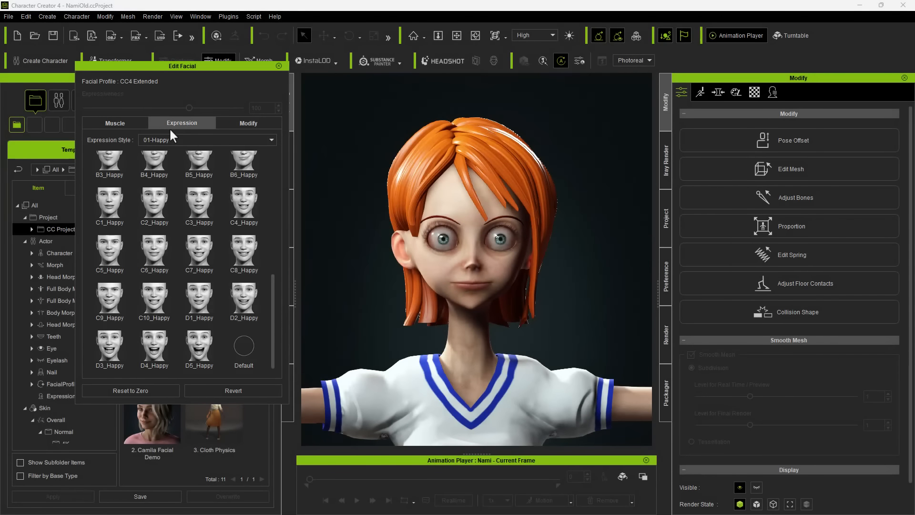
pyautogui.click(200, 347)
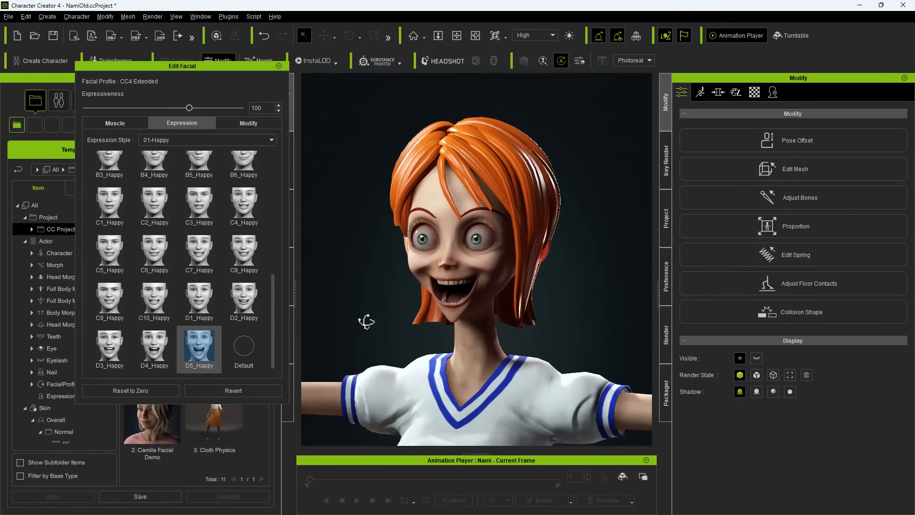
pyautogui.click(161, 344)
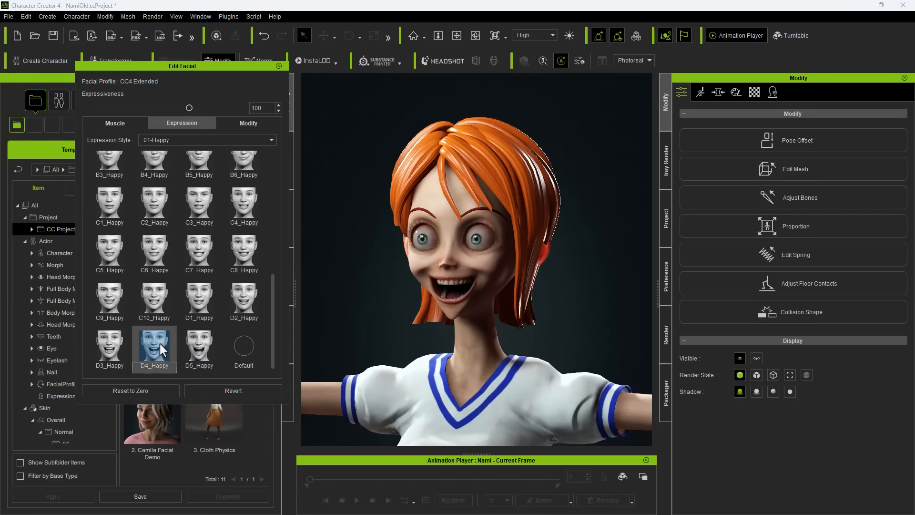
pyautogui.click(111, 347)
pyautogui.click(159, 142)
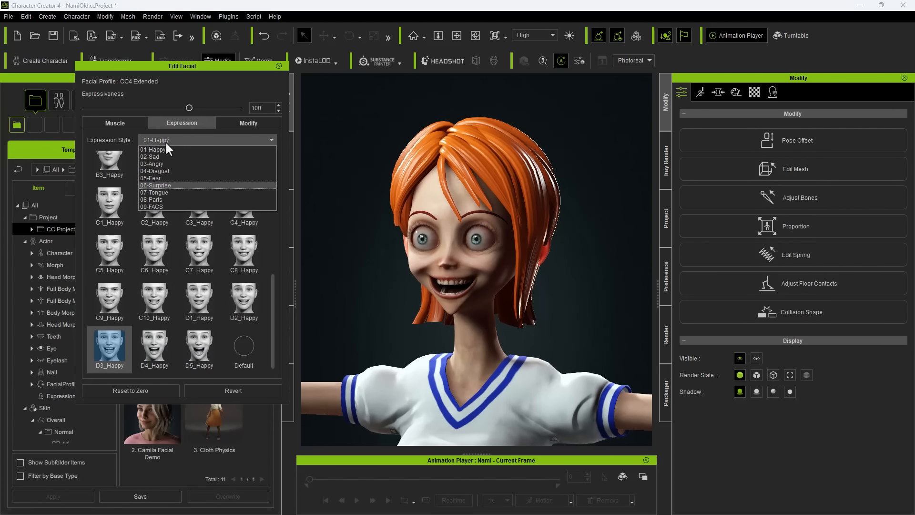
# - Reset the facial expression to zero, then test the custom BigSmile morph at 100 and revert it
pyautogui.click(251, 122)
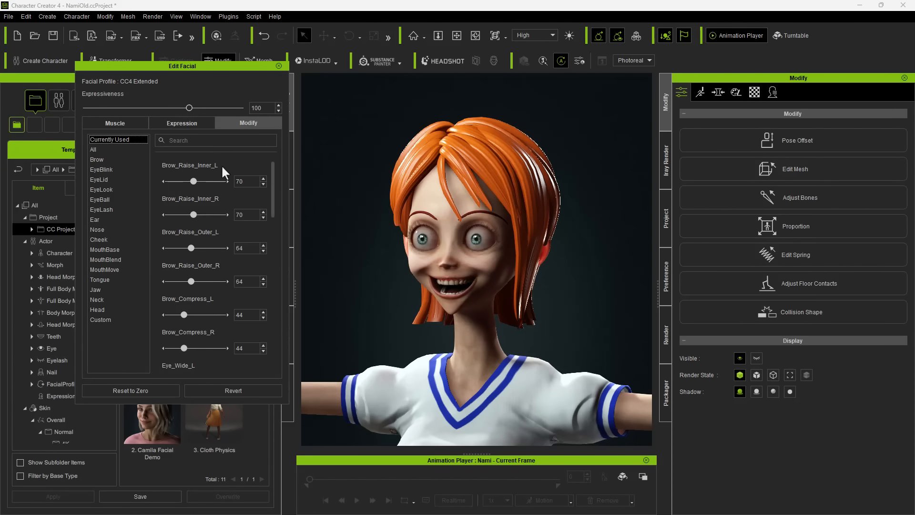
pyautogui.click(117, 390)
pyautogui.click(106, 319)
pyautogui.moveTo(170, 179); pyautogui.dragTo(280, 190)
pyautogui.moveTo(378, 207); pyautogui.dragTo(450, 201, button='right')
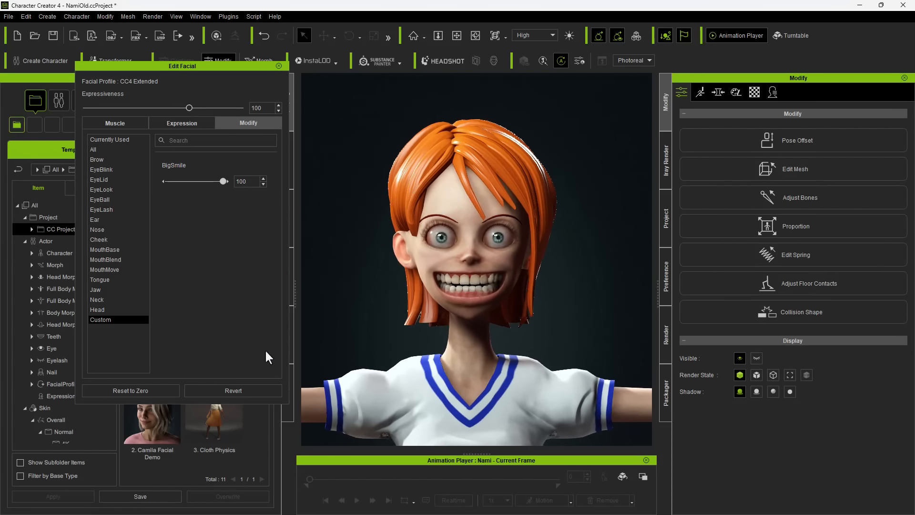
pyautogui.click(222, 388)
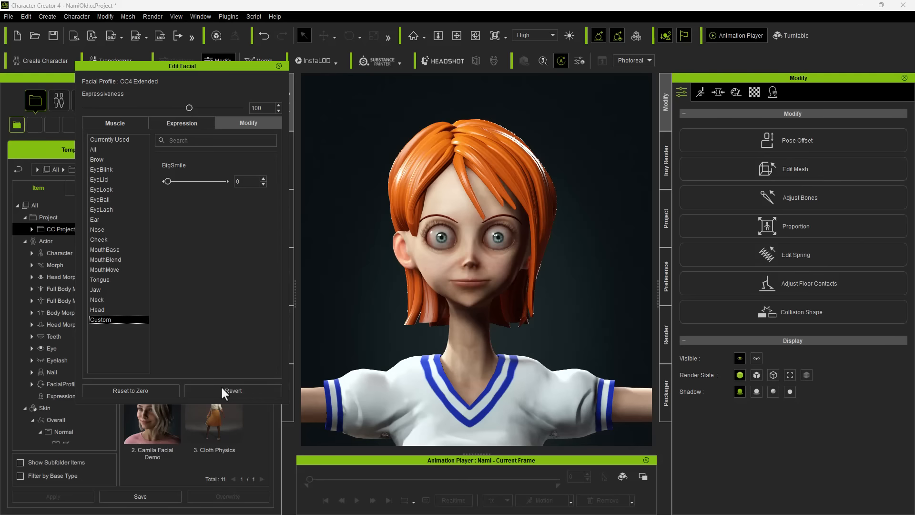
pyautogui.click(279, 66)
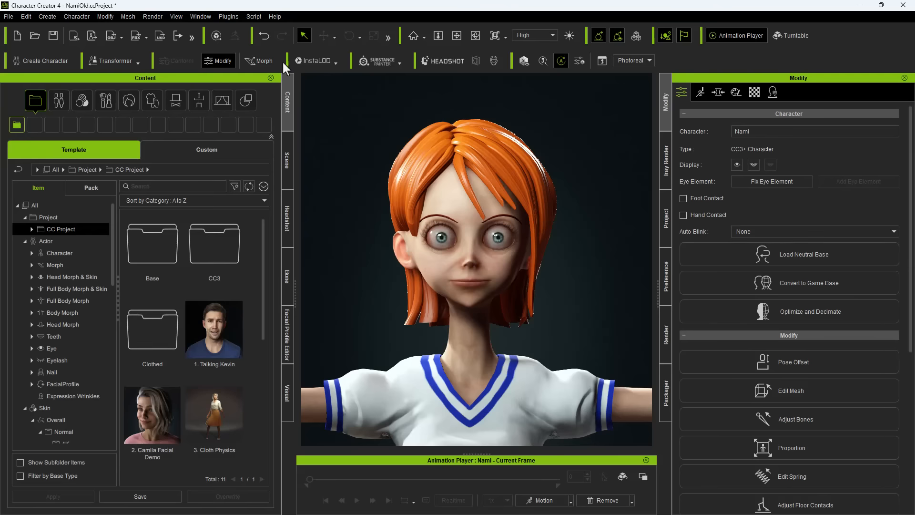
# - Export the character to Blender as mesh only with its facial expression profile, saved as Nami.fbx in the NamiDemo folder
pyautogui.click(230, 18)
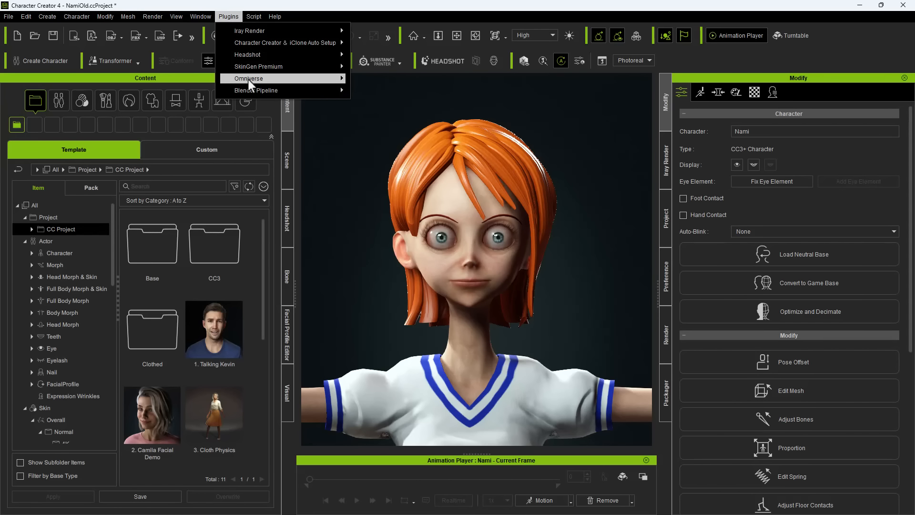
pyautogui.moveTo(251, 89)
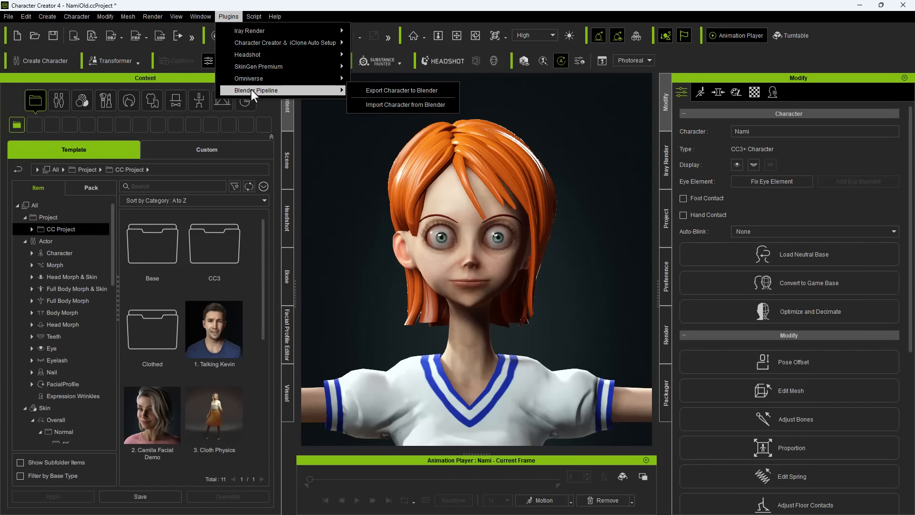
pyautogui.click(365, 91)
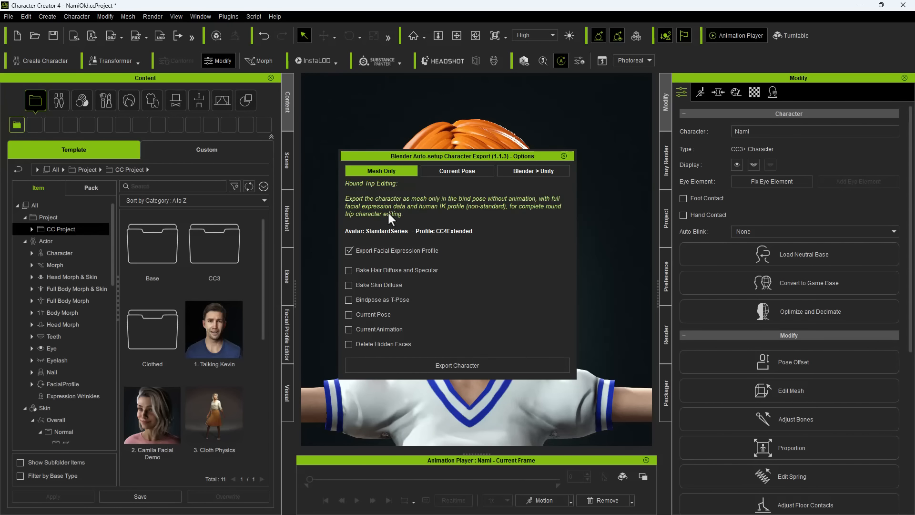
pyautogui.click(444, 365)
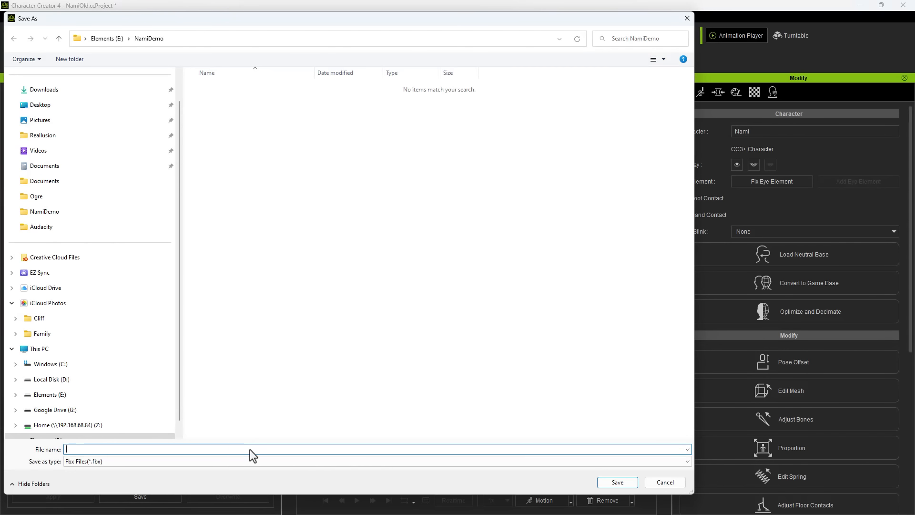
pyautogui.press('Return')
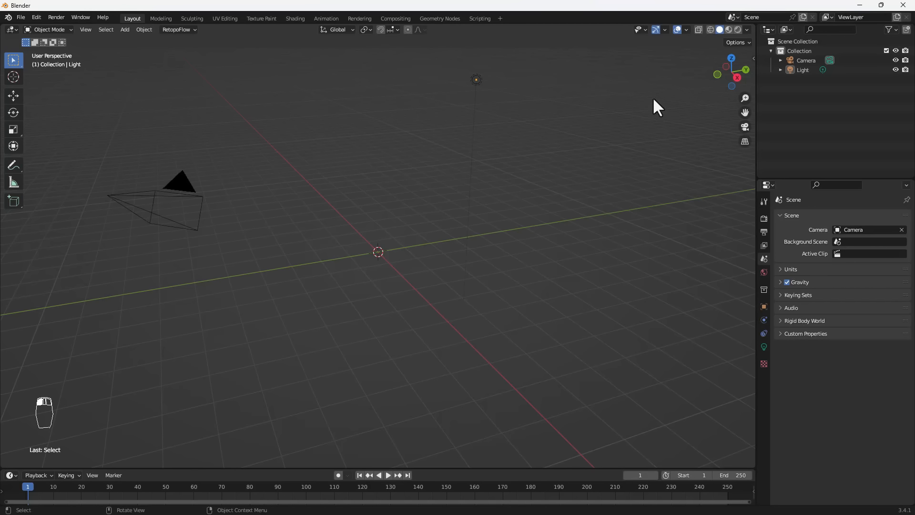
# - Switch to Blender and import the Nami.fbx character from the NamiDemo folder with the CC/iC Pipeline add-on
pyautogui.press('n')
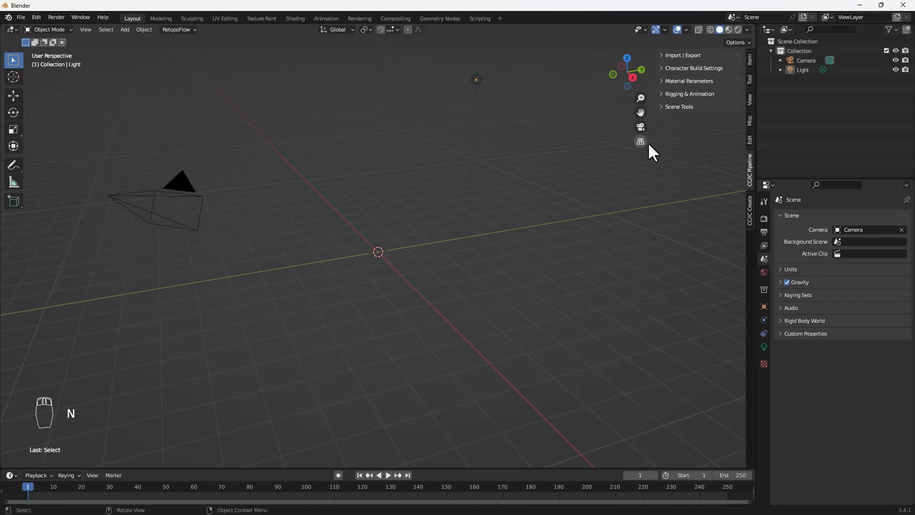
pyautogui.click(677, 55)
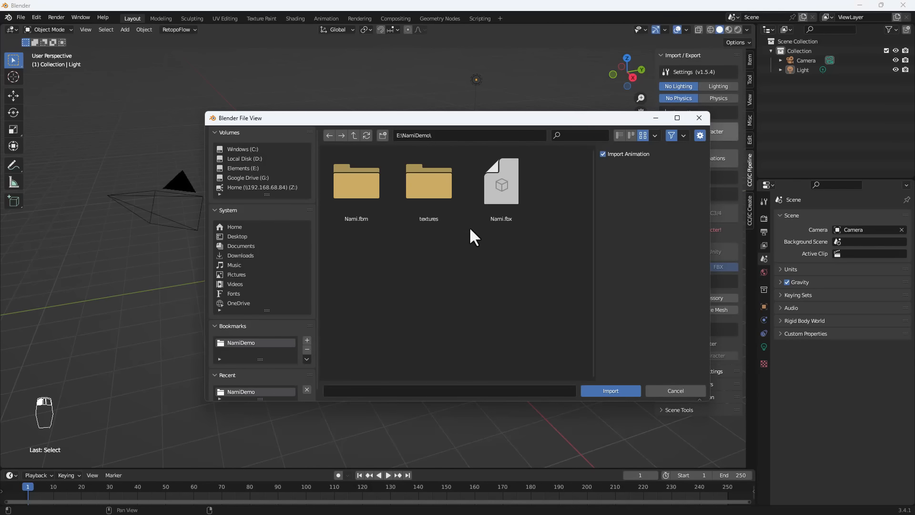
pyautogui.doubleClick(495, 195)
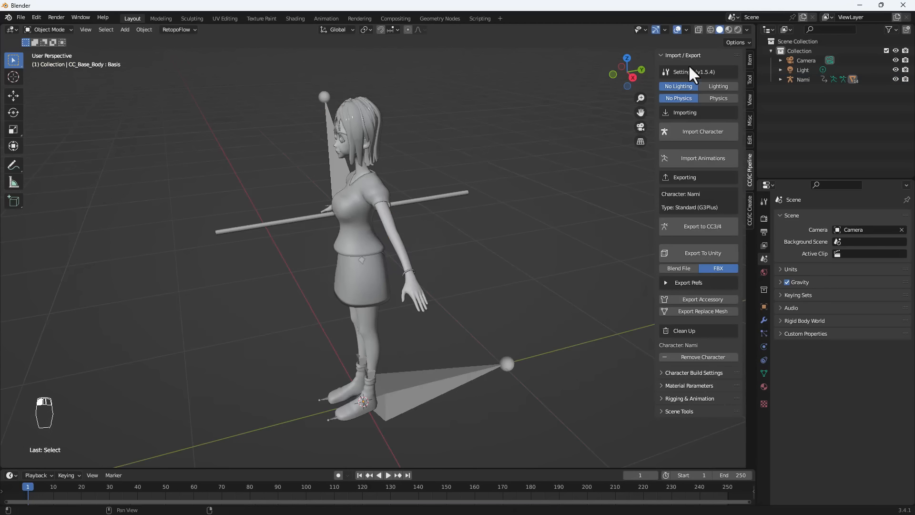
# - Show the viewport in material preview shading and hide the bones overlay
pyautogui.click(728, 29)
pyautogui.click(687, 29)
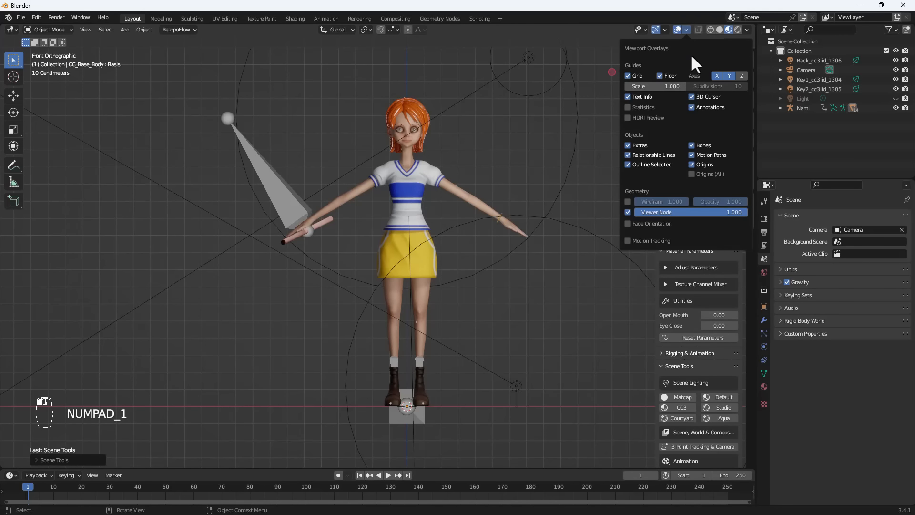
pyautogui.click(691, 145)
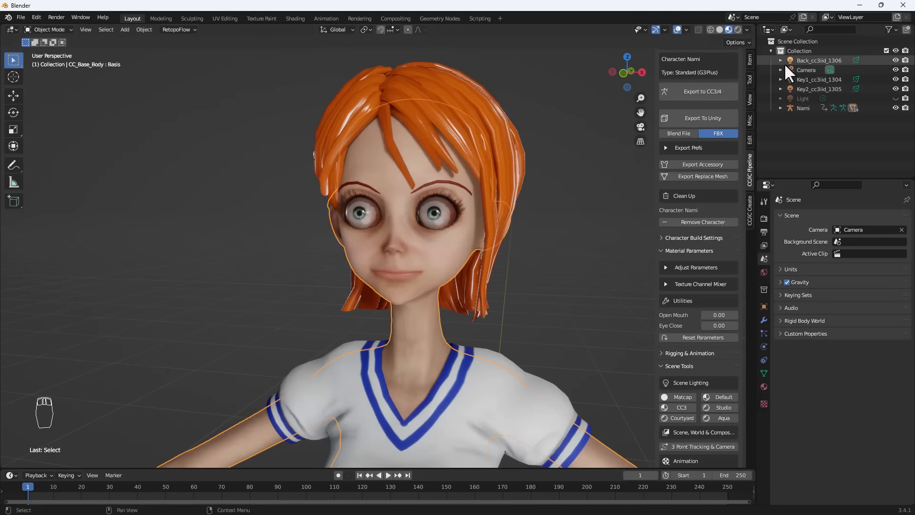
# - Isolate the CC_Base_Teeth mesh in local view, seen from the right side
pyautogui.click(780, 107)
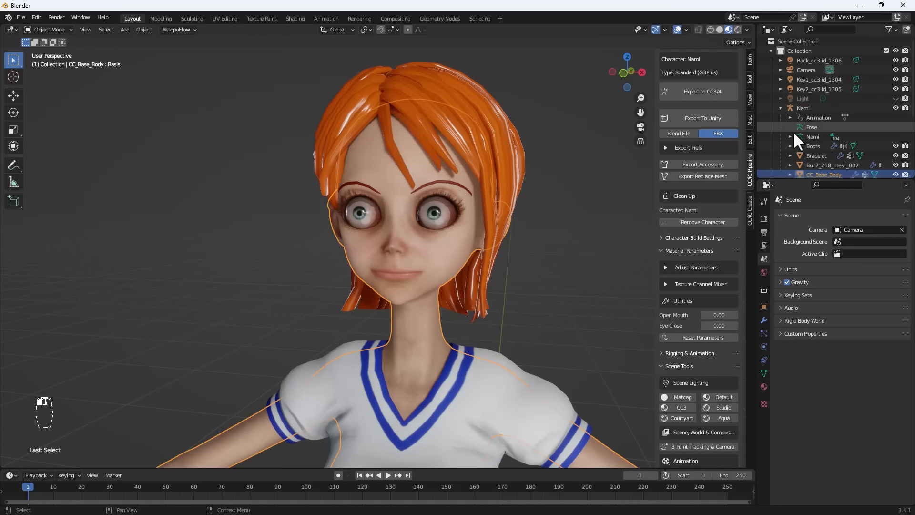
pyautogui.scroll(-3, 795, 130)
pyautogui.scroll(-2, 805, 141)
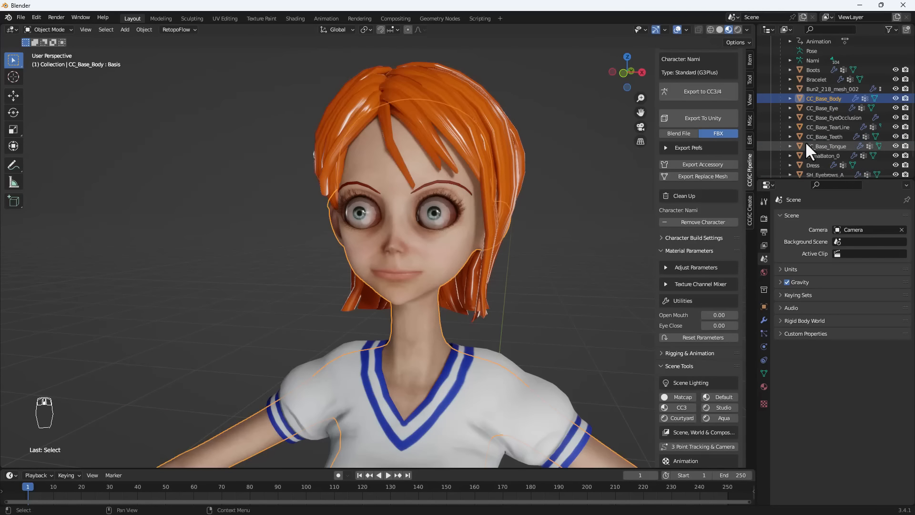
pyautogui.click(837, 139)
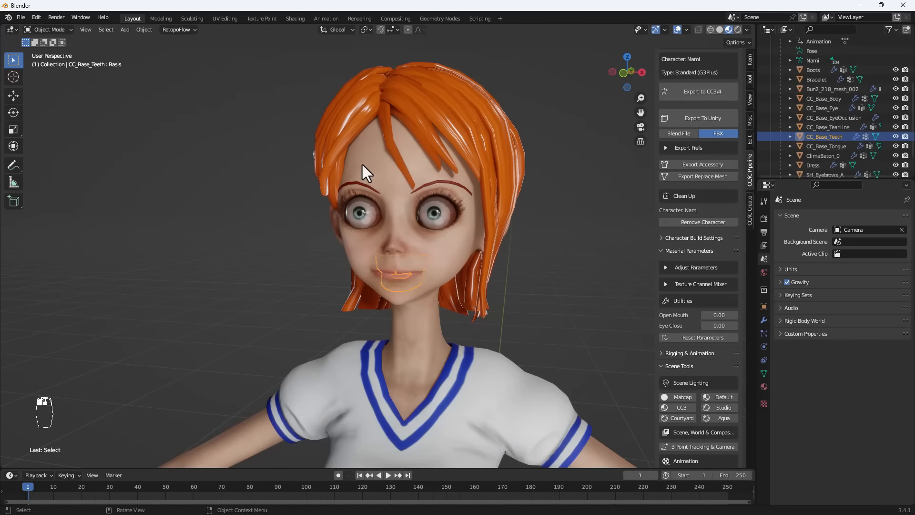
pyautogui.press('KP_Divide')
pyautogui.press('KP_3')
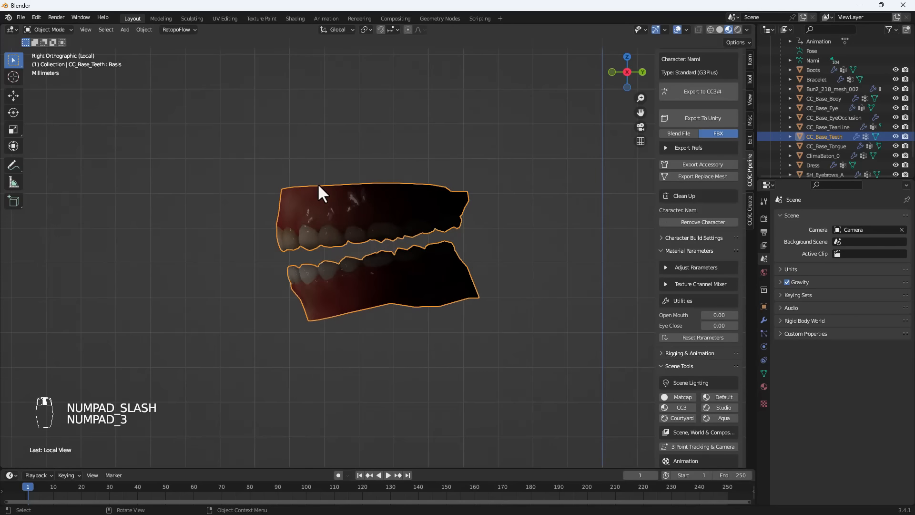
# - Duplicate the top edge loop of the upper gum in place and separate it into its own object
pyautogui.hotkey('ctrl', 'z')
pyautogui.keyDown('alt'); pyautogui.click(337, 185); pyautogui.keyUp('alt')
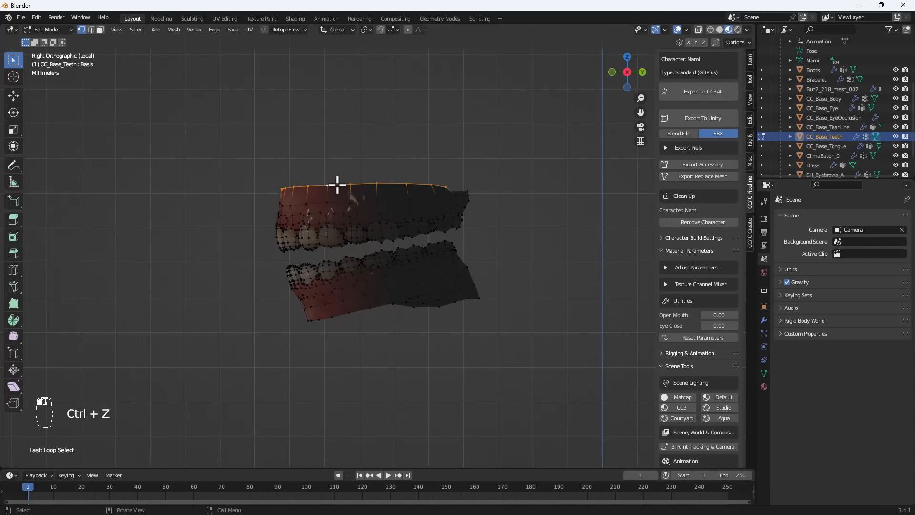
pyautogui.hotkey('shift', 'd')
pyautogui.rightClick(304, 175)
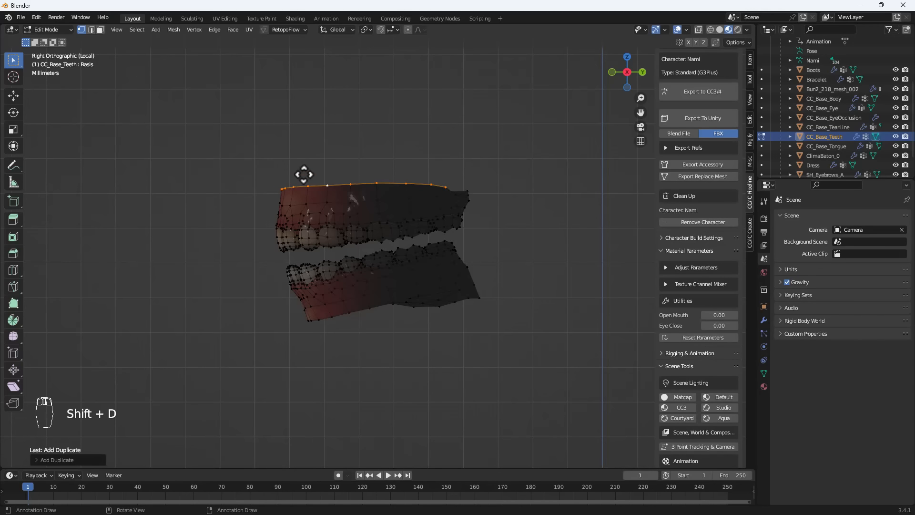
pyautogui.press('p')
pyautogui.click(302, 177)
pyautogui.press('Tab')
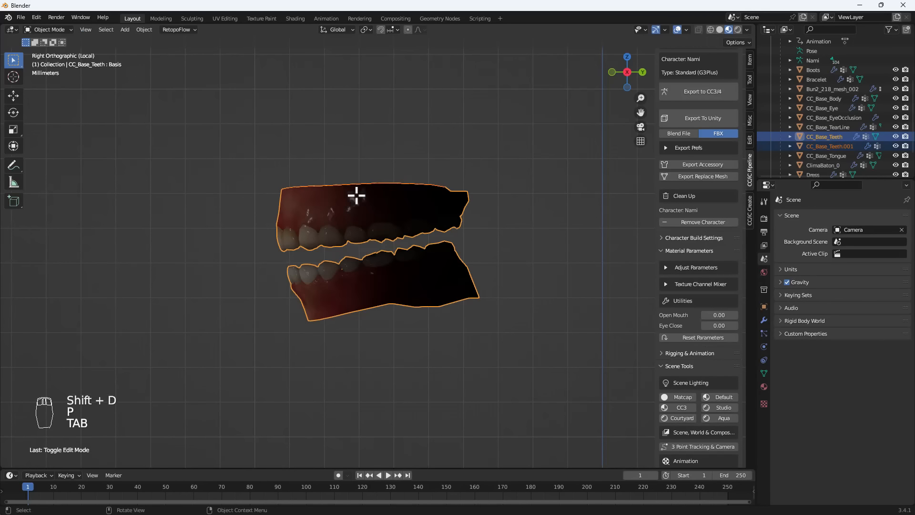
pyautogui.press('Tab')
pyautogui.press('Tab')
# - Extrude the separated CC_Base_Teeth.001 edge loop downward to the tips of the upper teeth, forming a strip
pyautogui.moveTo(341, 183); pyautogui.dragTo(621, 153, button='middle')
pyautogui.click(804, 147)
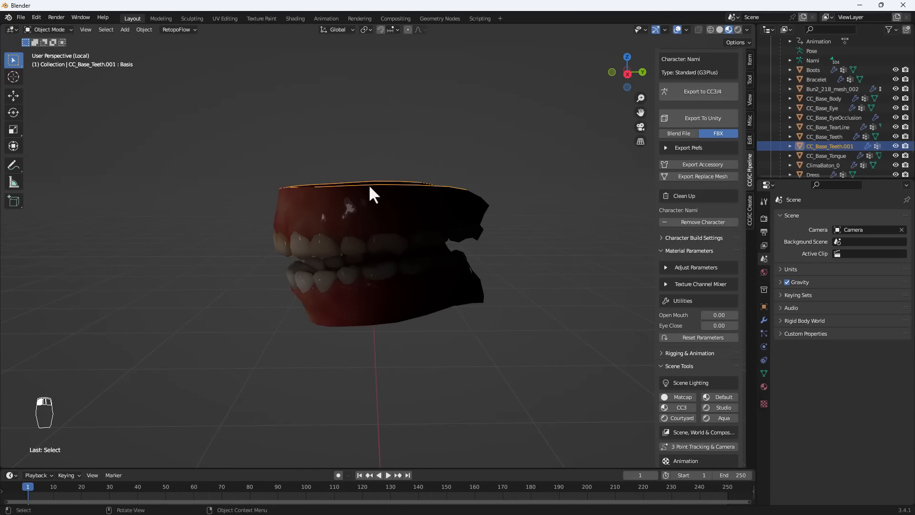
pyautogui.press('Tab')
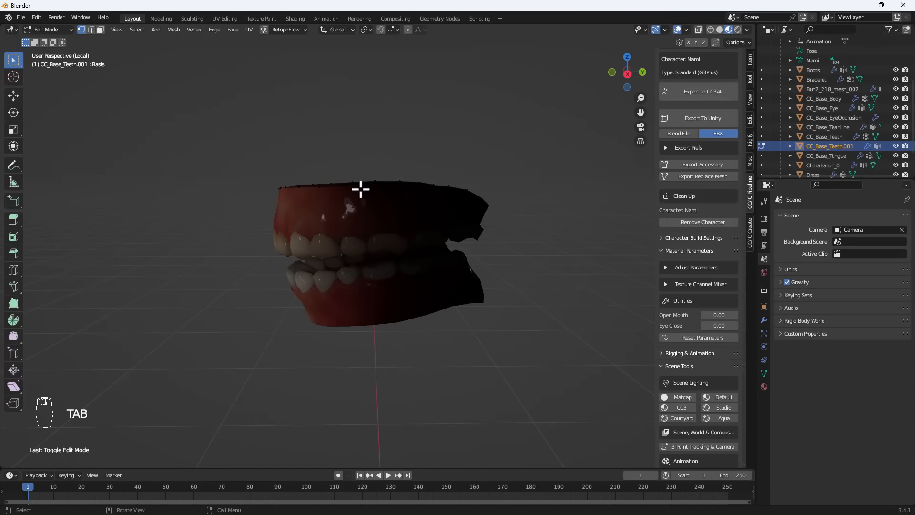
pyautogui.press('KP_3')
pyautogui.press('a')
pyautogui.press('a')
pyautogui.press('e')
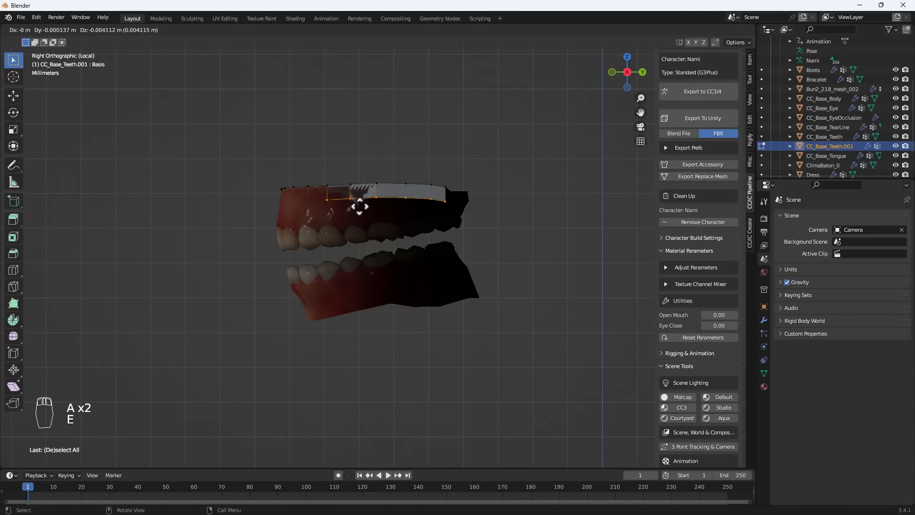
pyautogui.click(373, 248)
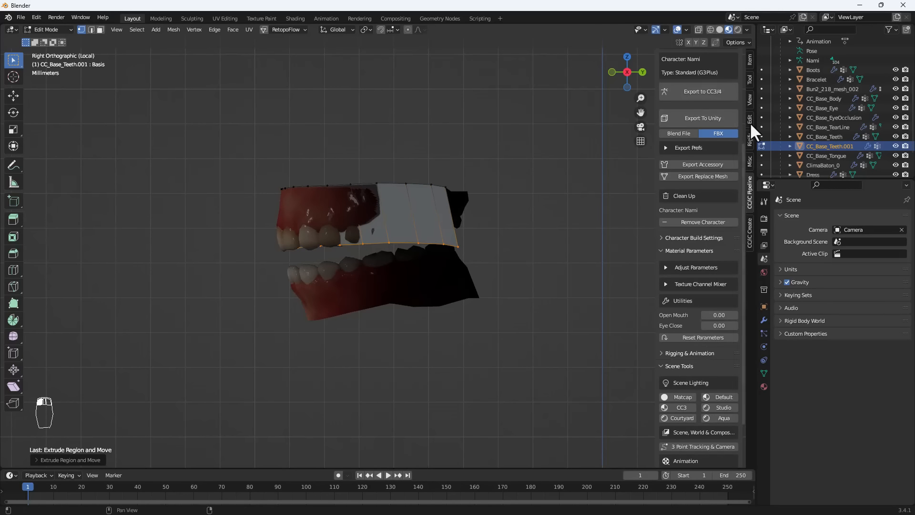
# - Rotate the strip's lower edge to follow the bite line of the upper teeth and scale it to fit around them
pyautogui.click(750, 120)
pyautogui.press('r')
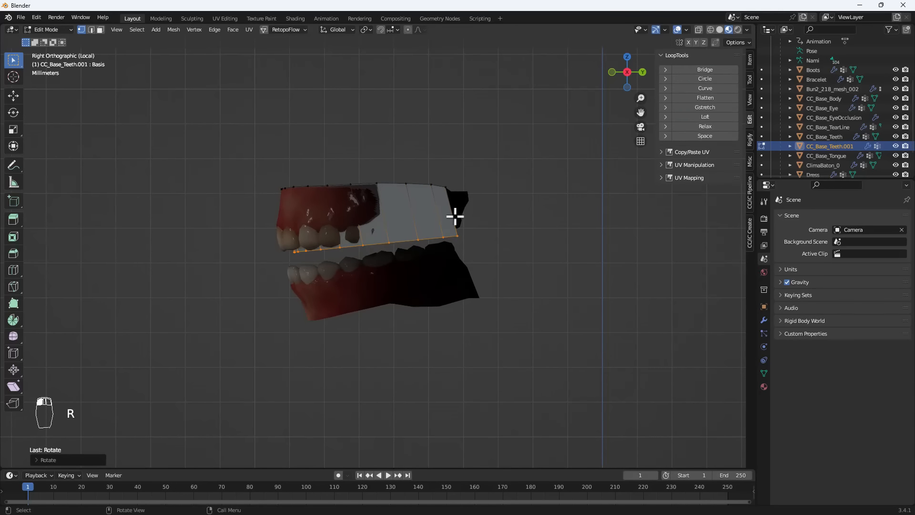
pyautogui.click(405, 224)
pyautogui.press('KP_1')
pyautogui.press('s')
pyautogui.click(530, 241)
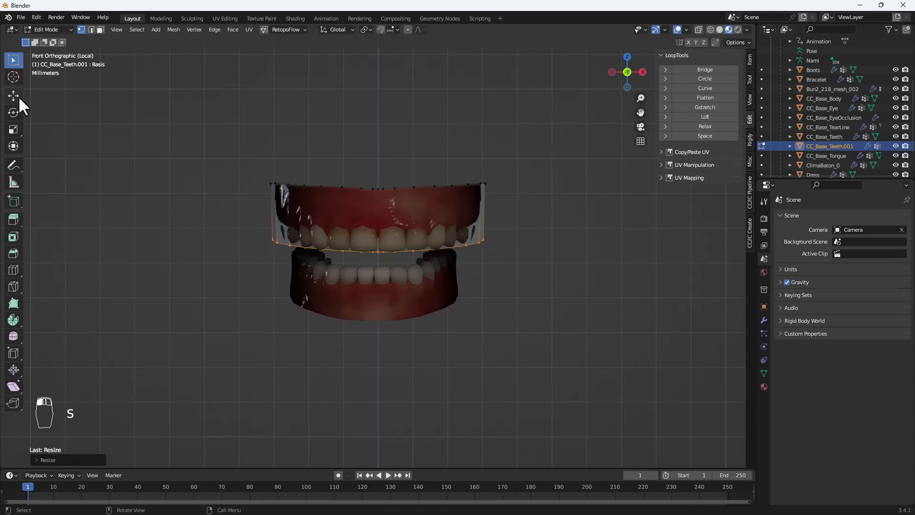
# - Lower the strip's top edge loop slightly and scale the whole strip in a little to fit the upper gum
pyautogui.click(19, 99)
pyautogui.press('KP_3')
pyautogui.keyDown('alt'); pyautogui.click(361, 189); pyautogui.keyUp('alt')
pyautogui.moveTo(353, 190); pyautogui.dragTo(353, 195)
pyautogui.press('KP_1')
pyautogui.press('a')
pyautogui.press('a')
pyautogui.press('s')
pyautogui.press('x')
pyautogui.click(528, 218)
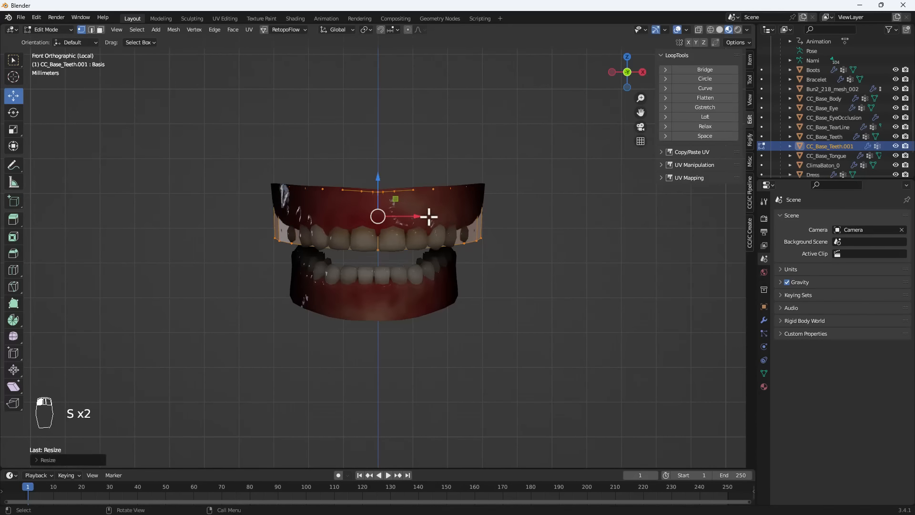
# - Isolate the strip in local view and delete two vertical edge loops near its centre
pyautogui.press('KP_Divide')
pyautogui.press('KP_Divide')
pyautogui.press('KP_1')
pyautogui.keyDown('alt'); pyautogui.click(370, 221); pyautogui.keyUp('alt')
pyautogui.press('x')
pyautogui.click(368, 307)
pyautogui.keyDown('alt'); pyautogui.click(381, 229); pyautogui.keyUp('alt')
pyautogui.press('x')
pyautogui.click(379, 230)
# - Symmetrize the whole strip and recalculate its normals
pyautogui.press('a')
pyautogui.press('F3')
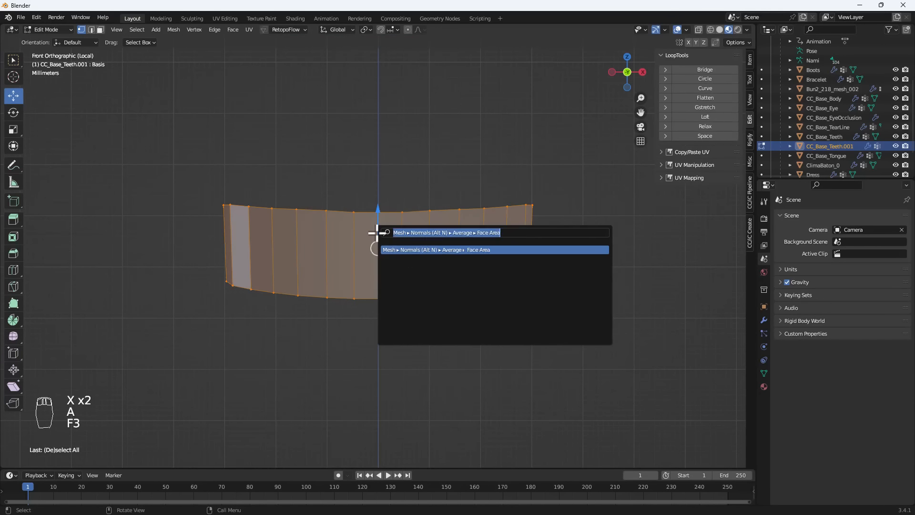
pyautogui.write('sym')
pyautogui.press('Return')
pyautogui.press('F3')
pyautogui.write('rec')
pyautogui.press('Return')
pyautogui.press('F3')
pyautogui.press('Return')
# - Extrude all faces of the curved strip slightly along their normals
pyautogui.moveTo(367, 227); pyautogui.dragTo(398, 307, button='middle')
pyautogui.press('a')
pyautogui.press('a')
pyautogui.press('a')
pyautogui.press('e')
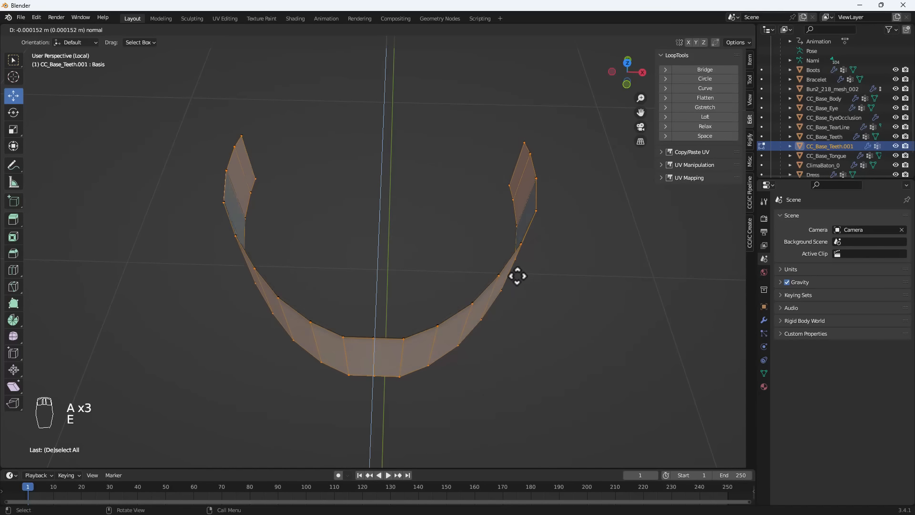
pyautogui.click(506, 260)
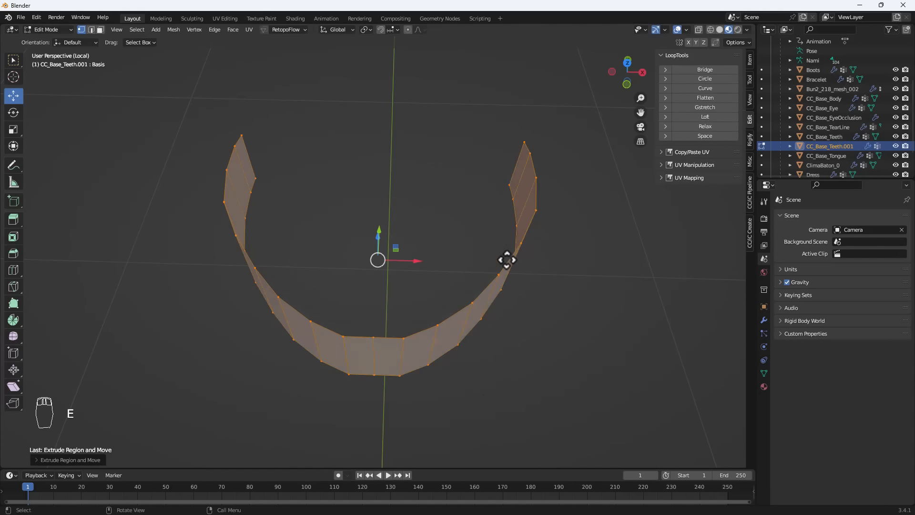
# - Scale the extruded inner faces of the teeth strip in to about 0.85 to thicken the strip
pyautogui.press('s')
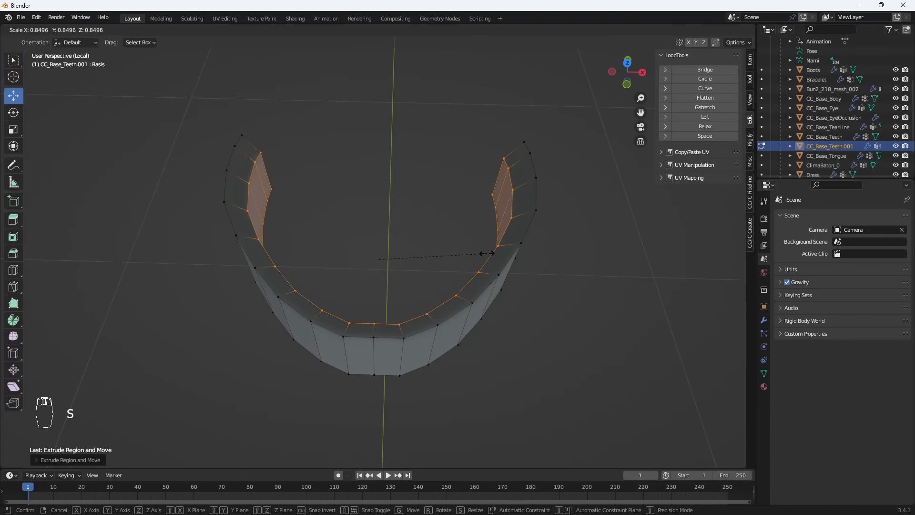
pyautogui.click(487, 254)
pyautogui.moveTo(444, 238); pyautogui.dragTo(360, 219, button='middle')
pyautogui.moveTo(401, 255); pyautogui.dragTo(419, 253)
pyautogui.moveTo(419, 253); pyautogui.dragTo(524, 258, button='middle')
# - Switch to solid shading and delete the row of faces along the strip's upper rim
pyautogui.click(100, 30)
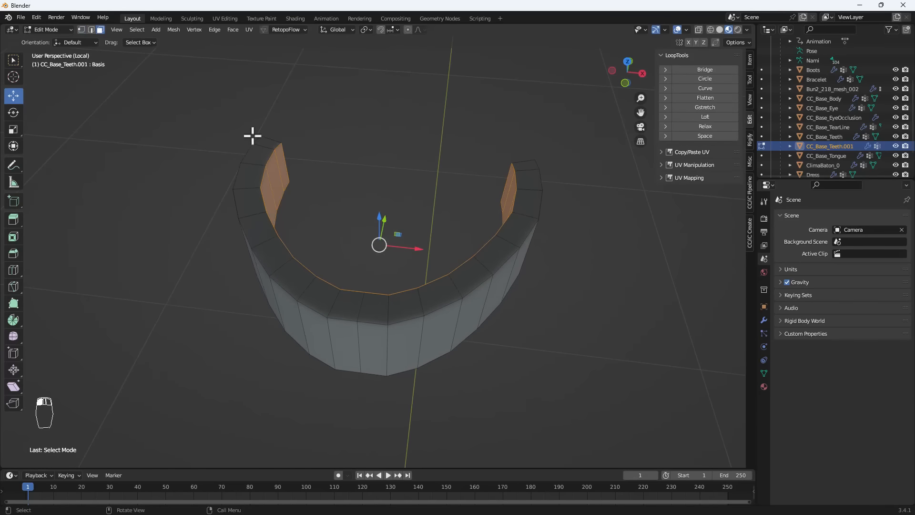
pyautogui.click(720, 30)
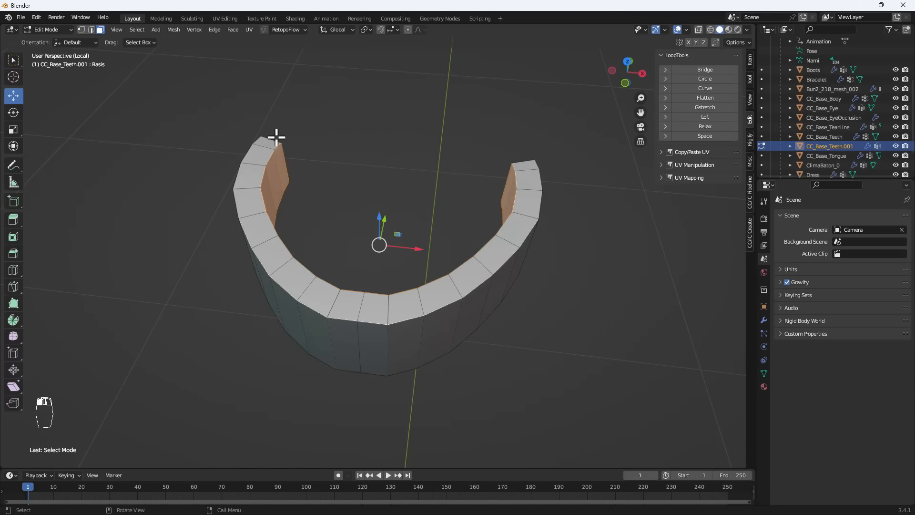
pyautogui.click(261, 145)
pyautogui.keyDown('ctrl'); pyautogui.click(258, 227); pyautogui.keyUp('ctrl')
pyautogui.keyDown('ctrl'); pyautogui.click(524, 167); pyautogui.keyUp('ctrl')
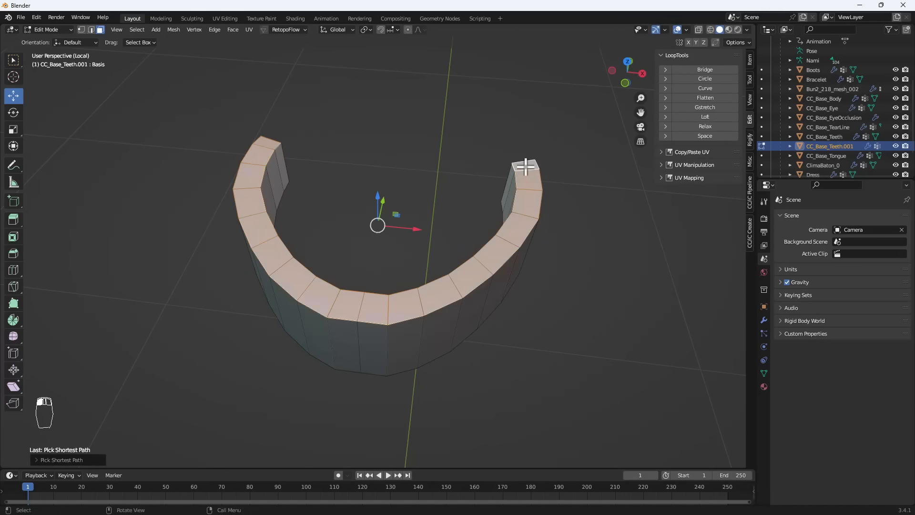
pyautogui.press('x')
pyautogui.click(474, 72)
# - Add a horizontal loop cut around the upper teeth strip, slid close to its top edge
pyautogui.press('KP_1')
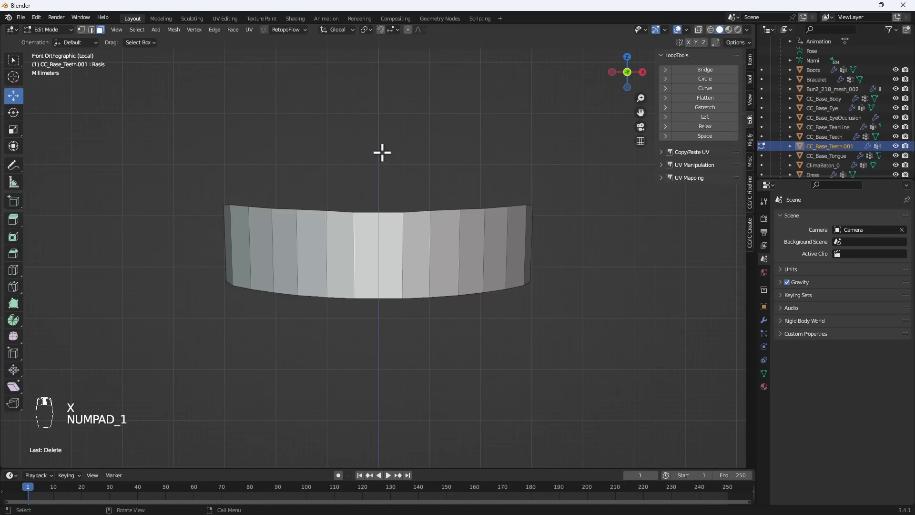
pyautogui.hotkey('ctrl', 'r')
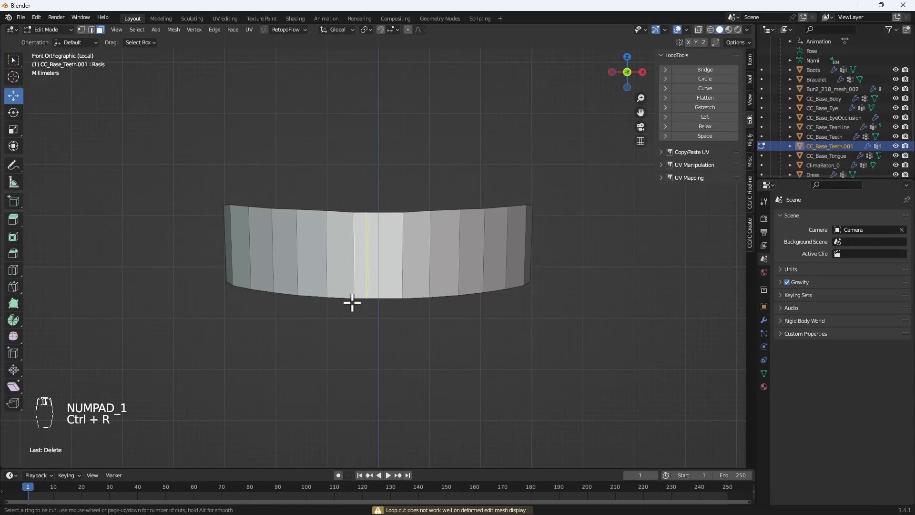
pyautogui.click(351, 220)
pyautogui.click(345, 200)
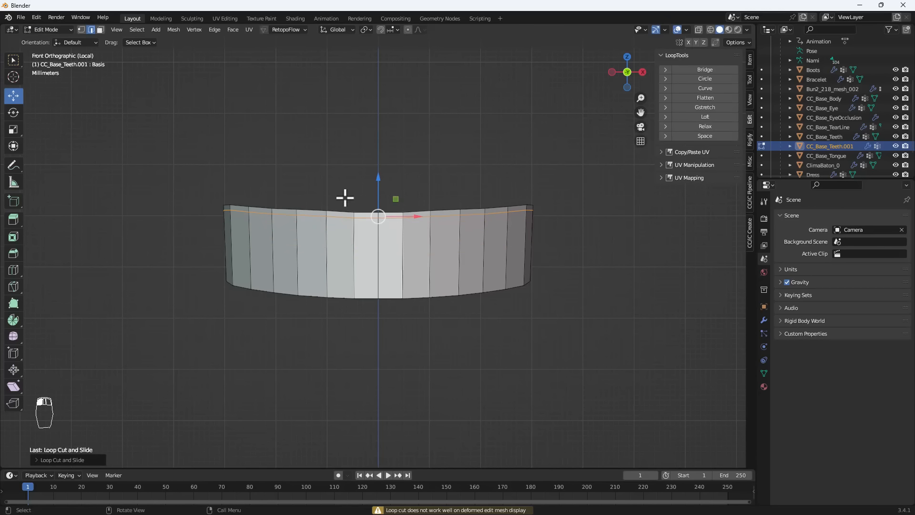
pyautogui.hotkey('ctrl', 'r')
pyautogui.rightClick(343, 286)
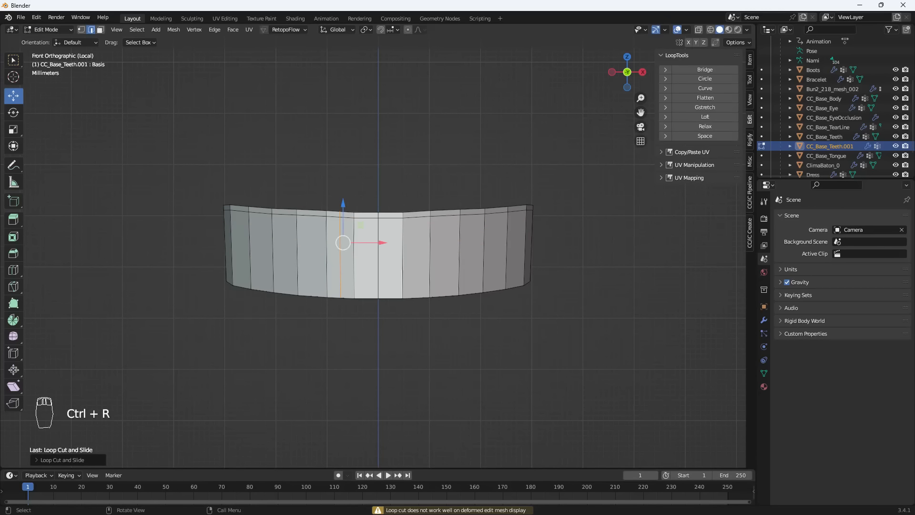
pyautogui.hotkey('ctrl', 'z')
# - Add a horizontal loop cut around the upper teeth strip, slid close to its lower edge
pyautogui.hotkey('ctrl', 'r')
pyautogui.click(352, 268)
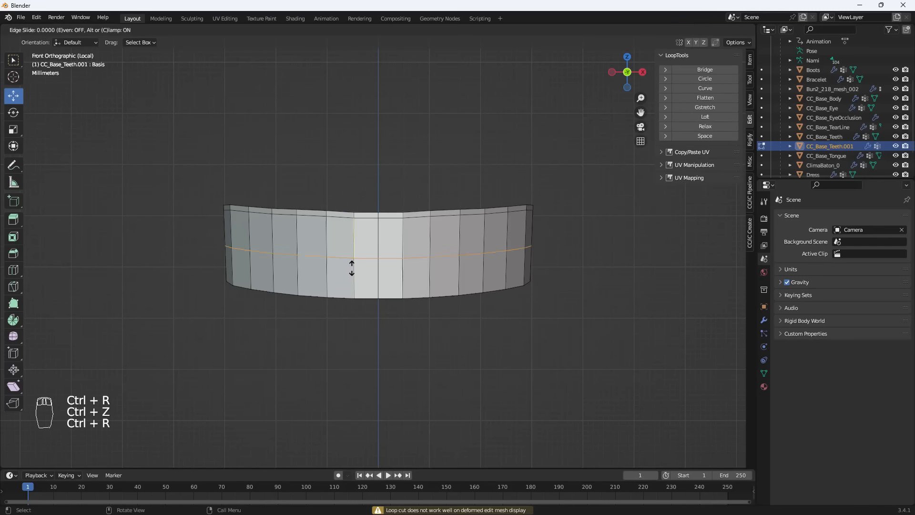
pyautogui.click(352, 302)
# - Average the normals of the entire upper teeth strip
pyautogui.moveTo(359, 278); pyautogui.dragTo(357, 309, button='middle')
pyautogui.press('a')
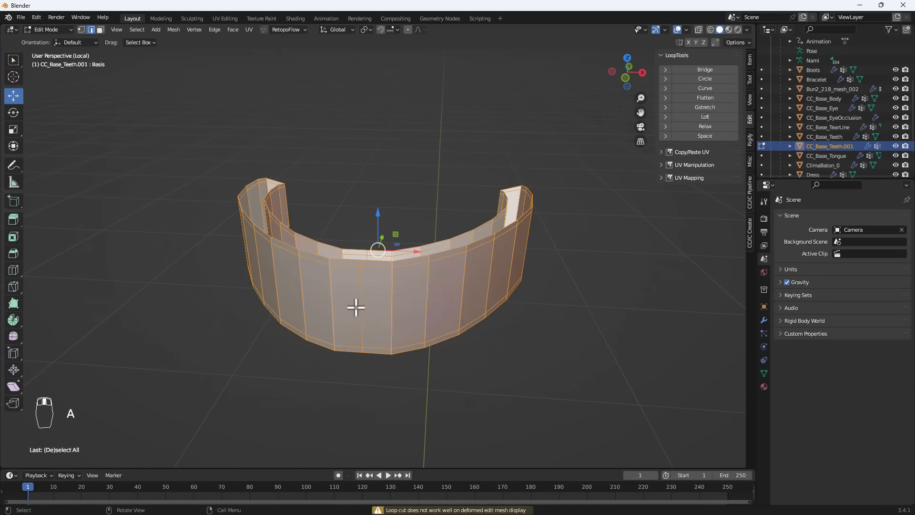
pyautogui.press('F3')
pyautogui.write('aver')
pyautogui.press('Return')
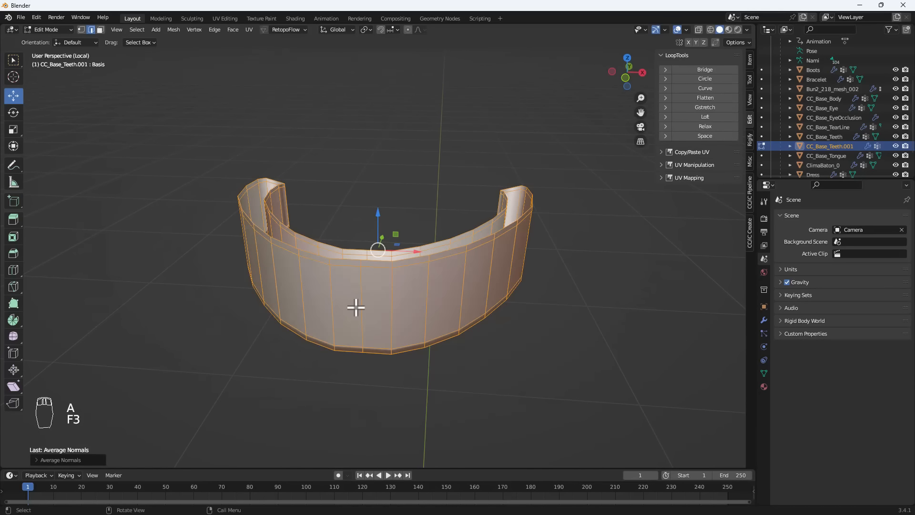
# - Return to the full character, then isolate the original CC_Base_Teeth from the side and open it for editing
pyautogui.press('Tab')
pyautogui.press('KP_1')
pyautogui.press('KP_1')
pyautogui.press('KP_Divide')
pyautogui.press('KP_3')
pyautogui.moveTo(321, 244); pyautogui.dragTo(389, 237, button='middle')
pyautogui.click(393, 236)
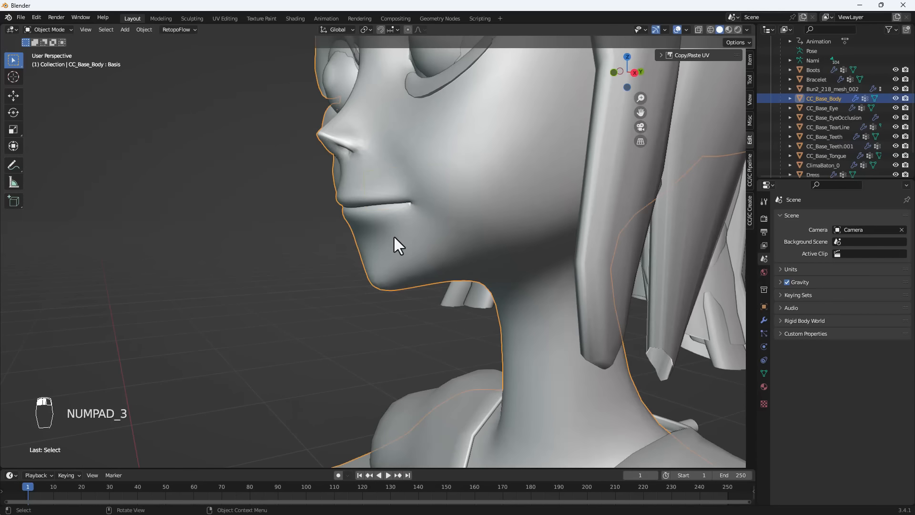
pyautogui.click(402, 213)
pyautogui.press('KP_Divide')
pyautogui.press('KP_3')
pyautogui.press('Tab')
# - Duplicate the lower gum's bottom edge loop, extrude it upward into a strip and flatten the new upper edge
pyautogui.keyDown('alt'); pyautogui.click(342, 334); pyautogui.keyUp('alt')
pyautogui.hotkey('shift', 'd')
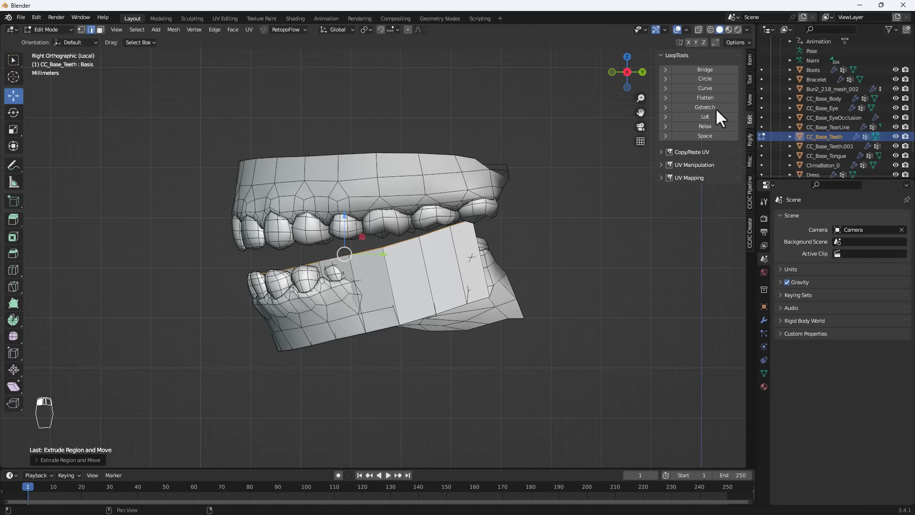
pyautogui.click(701, 98)
# - Rotate the lower strip's flattened upper edge slightly and move it to fit the lower teeth
pyautogui.press('r')
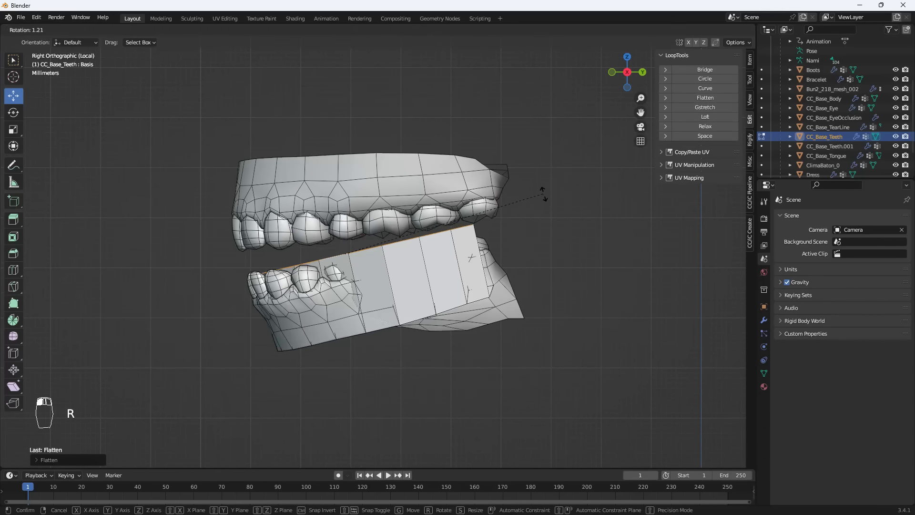
pyautogui.click(543, 205)
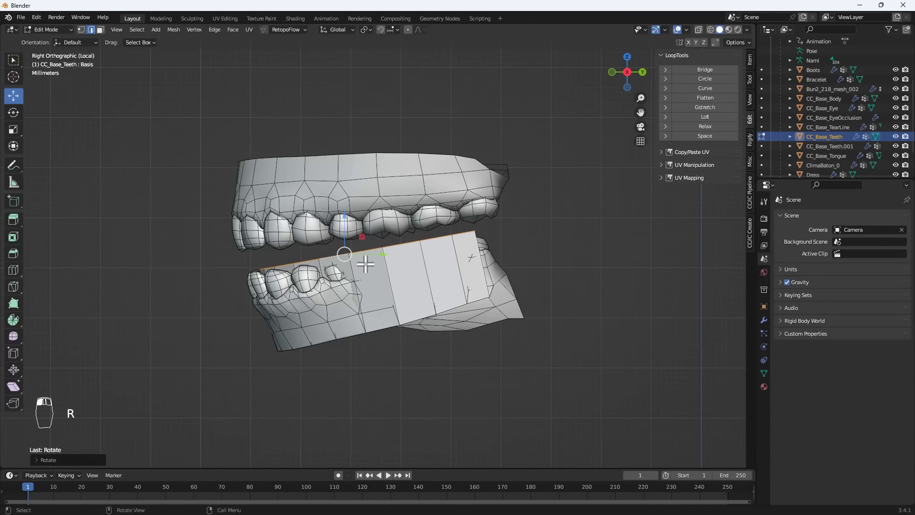
pyautogui.press('g')
pyautogui.click(341, 268)
# - Separate the whole linked lower strip from CC_Base_Teeth into its own object and select it
pyautogui.press('KP_1')
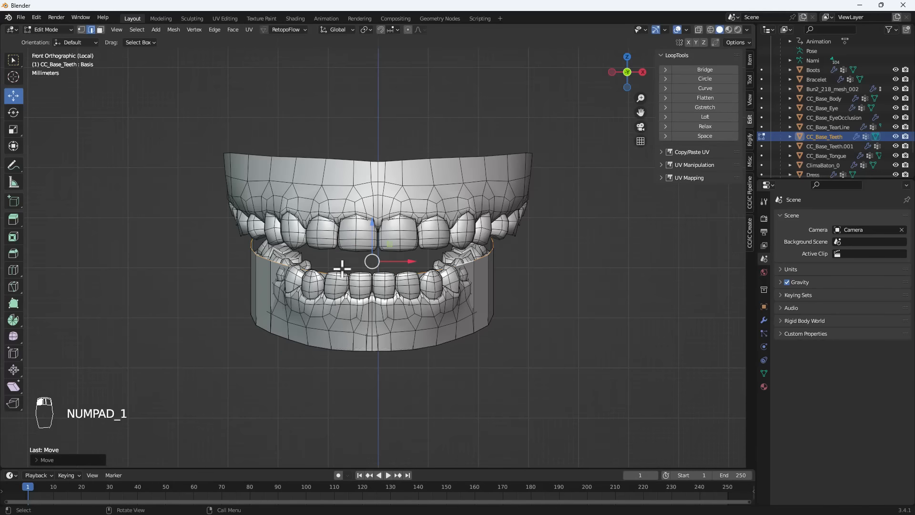
pyautogui.click(258, 258)
pyautogui.press('l')
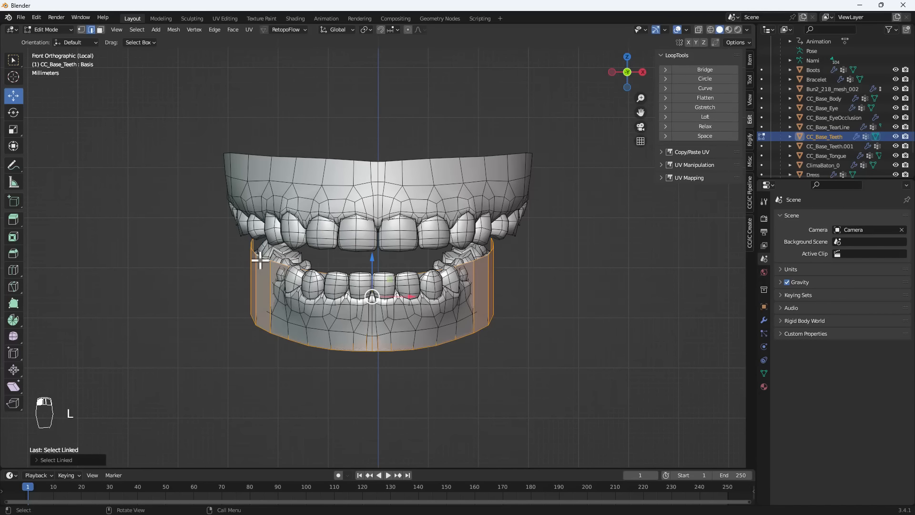
pyautogui.press('p')
pyautogui.click(260, 259)
pyautogui.press('Tab')
pyautogui.click(260, 269)
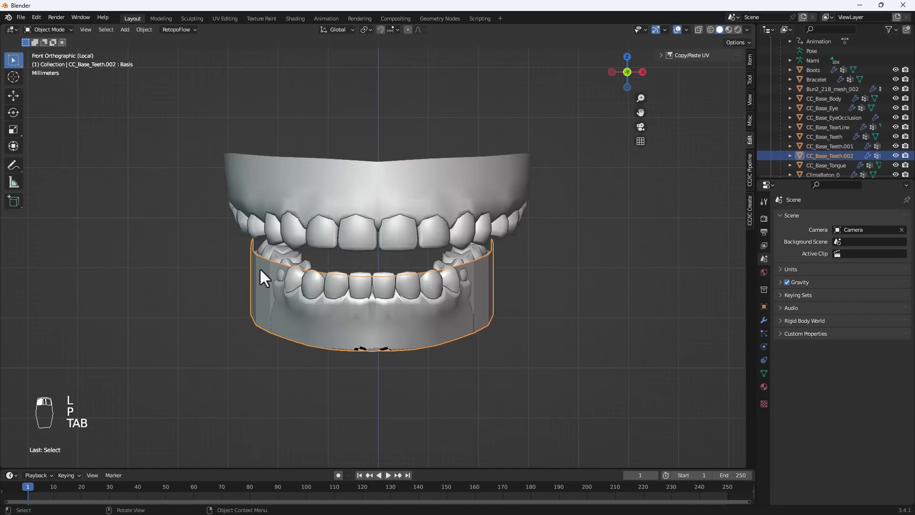
# - Delete the original CC_Base_Teeth object
pyautogui.click(287, 215)
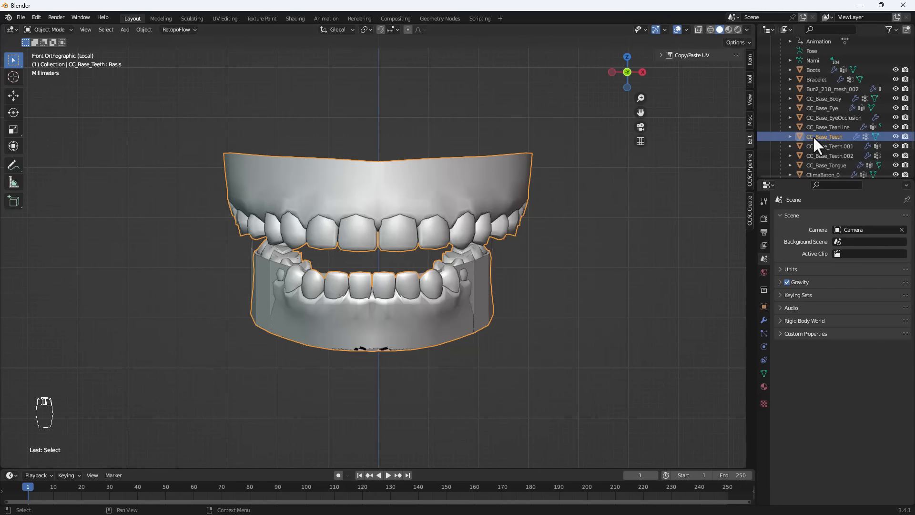
pyautogui.press('x')
pyautogui.click(412, 298)
# - UV unwrap the upper teeth strip and the lower teeth strip separately
pyautogui.press('Tab')
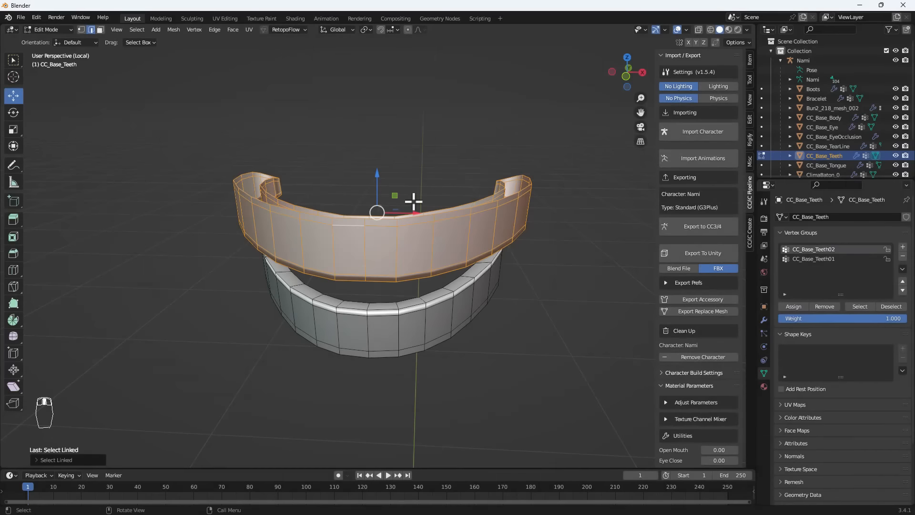
pyautogui.press('u')
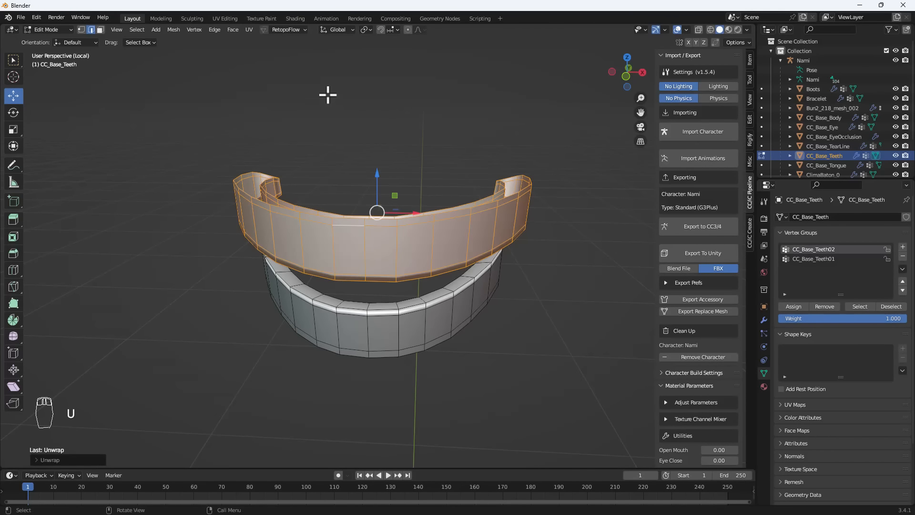
pyautogui.click(340, 318)
pyautogui.press('l')
pyautogui.press('u')
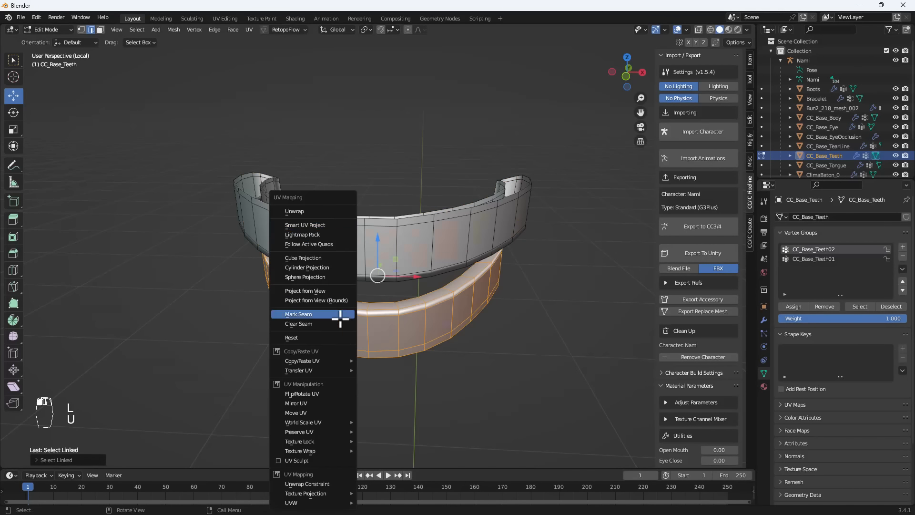
pyautogui.click(294, 208)
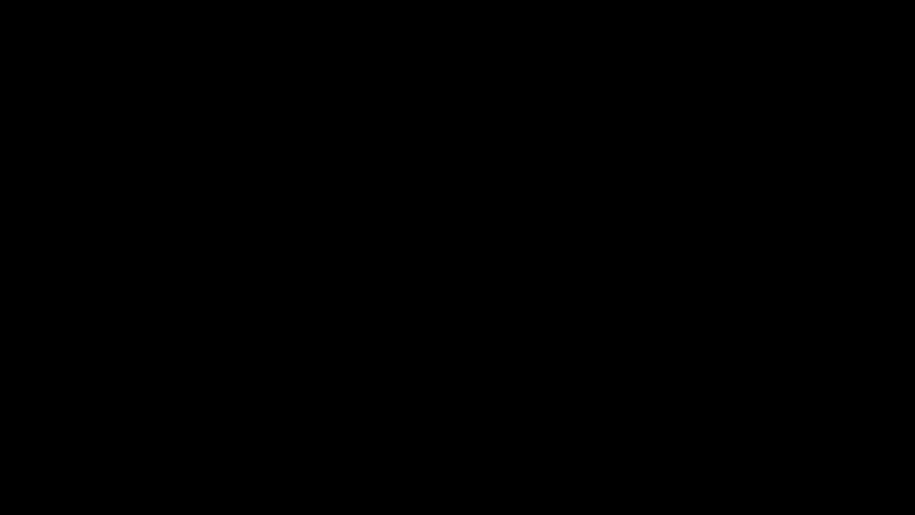
# - Select the Nami armature and export the character as Nami_Export.fbx to E:\NamiDemo
pyautogui.scroll(4, 822, 48)
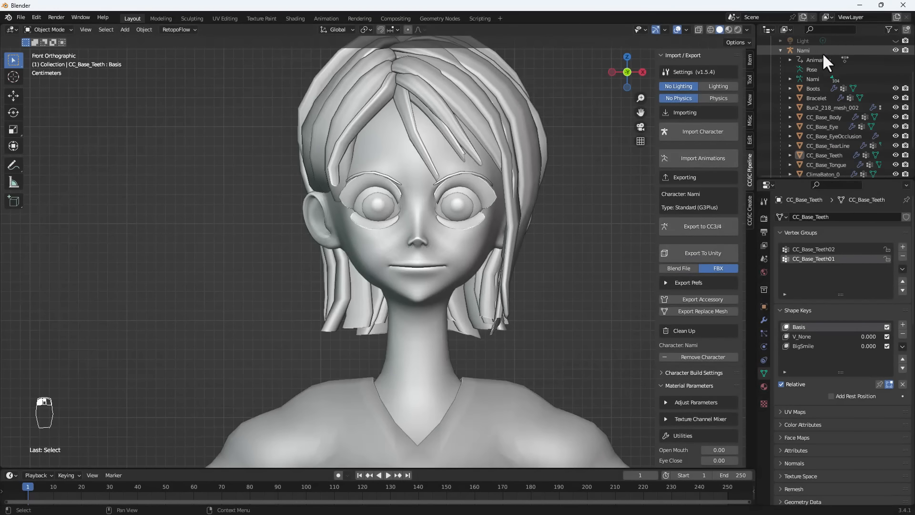
pyautogui.click(810, 89)
pyautogui.click(815, 78)
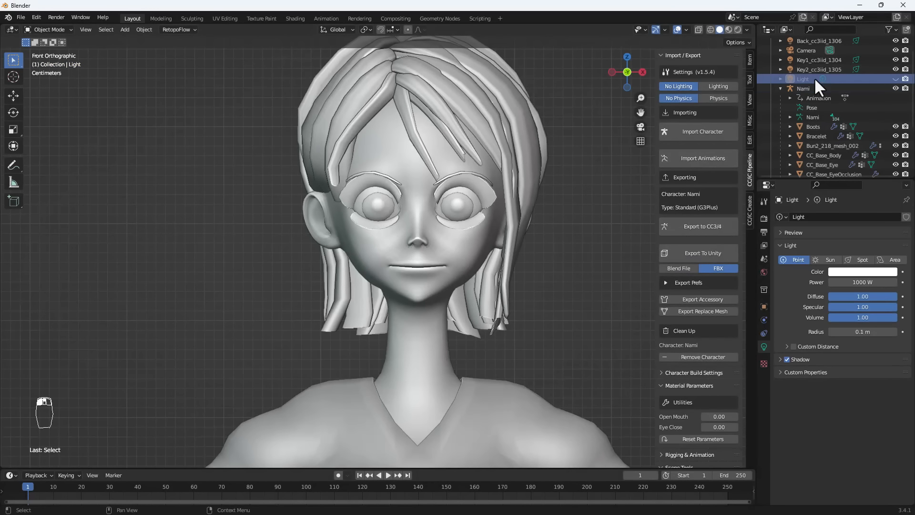
pyautogui.scroll(1, 815, 78)
pyautogui.click(802, 107)
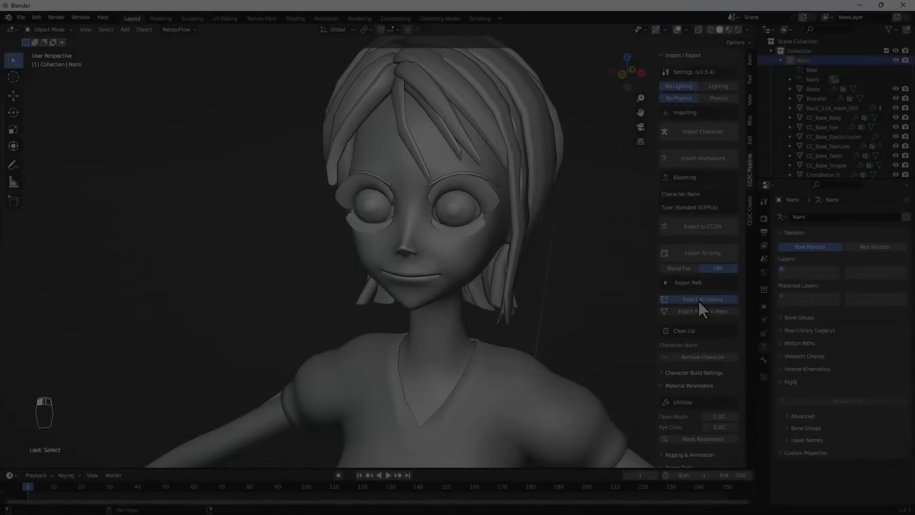
pyautogui.click(697, 299)
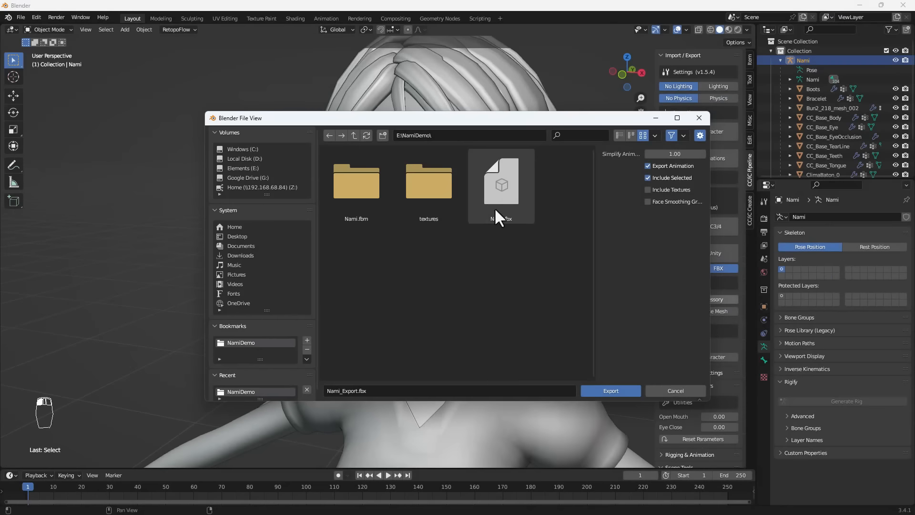
pyautogui.click(625, 389)
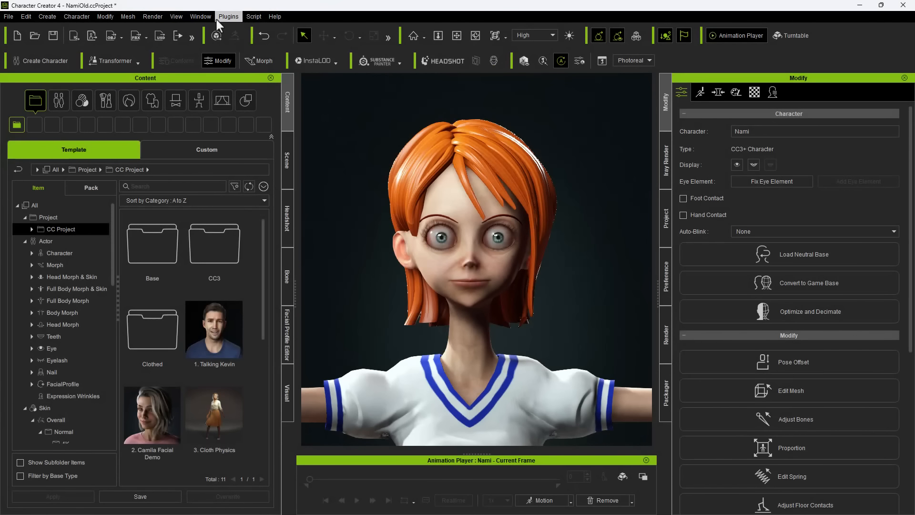
# - Switch to Character Creator and choose NamiExport.fbx for the Blender Pipeline character import
pyautogui.click(222, 19)
pyautogui.moveTo(255, 93)
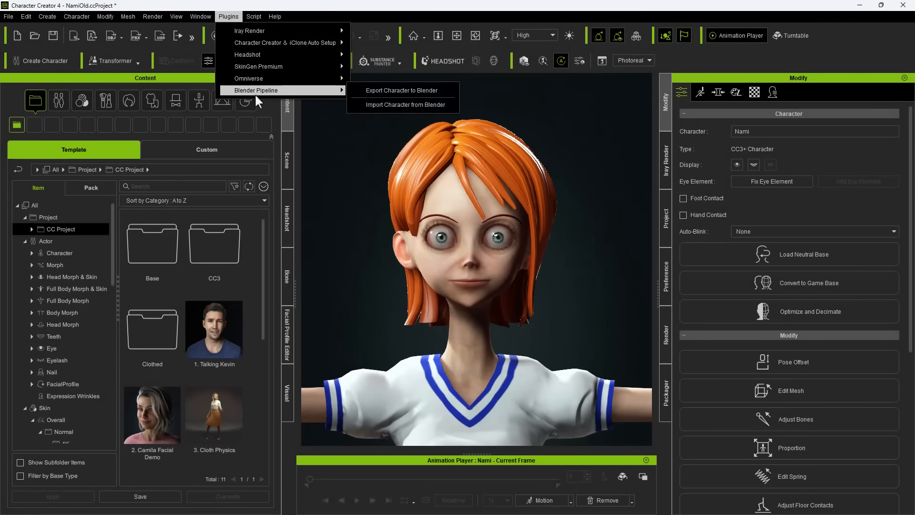
pyautogui.click(365, 104)
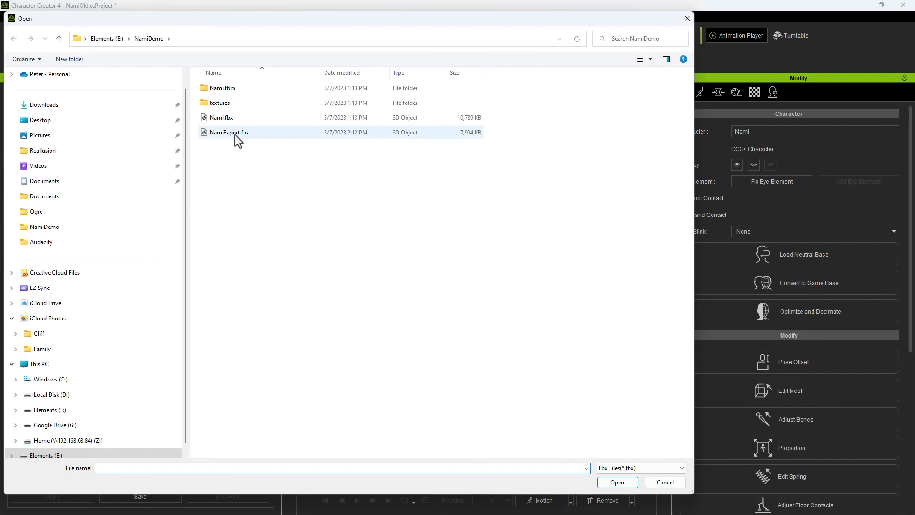
pyautogui.doubleClick(235, 136)
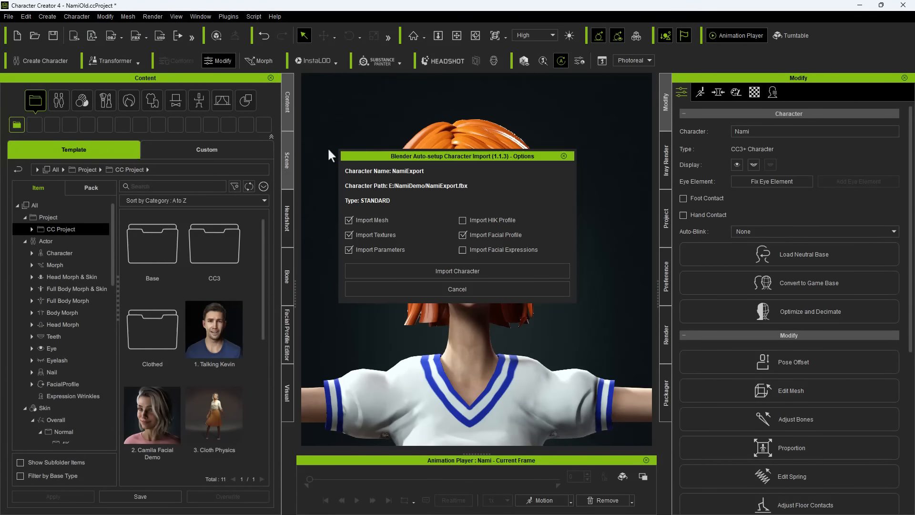
# - Import the character with mesh, textures, parameters and facial profile, accepting the FbxKey file and the asset types
pyautogui.click(424, 273)
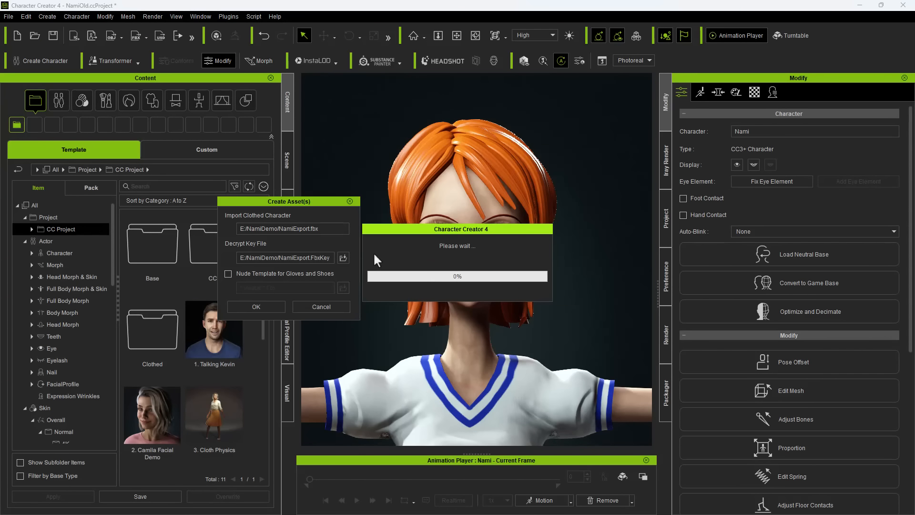
pyautogui.click(262, 305)
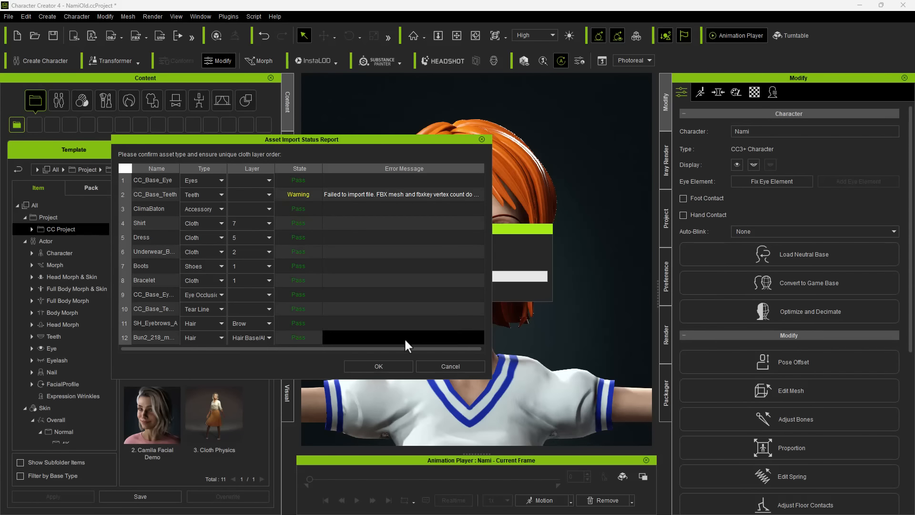
pyautogui.click(380, 368)
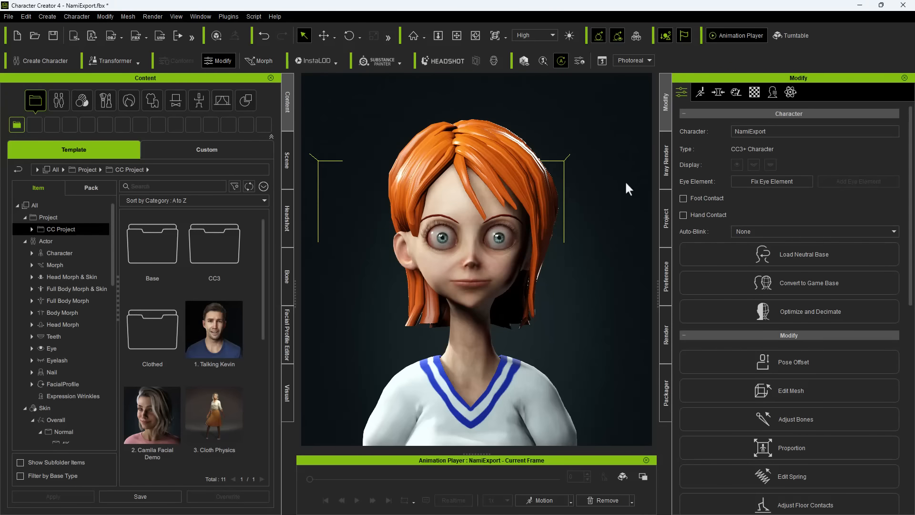
# - Display the imported character with an open mouth and examine the new teeth up close
pyautogui.click(580, 156)
pyautogui.click(751, 166)
pyautogui.keyDown('alt'); pyautogui.moveTo(574, 242); pyautogui.dragTo(488, 235, button='right'); pyautogui.keyUp('alt')
pyautogui.keyDown('alt'); pyautogui.moveTo(488, 235); pyautogui.dragTo(587, 256); pyautogui.keyUp('alt')
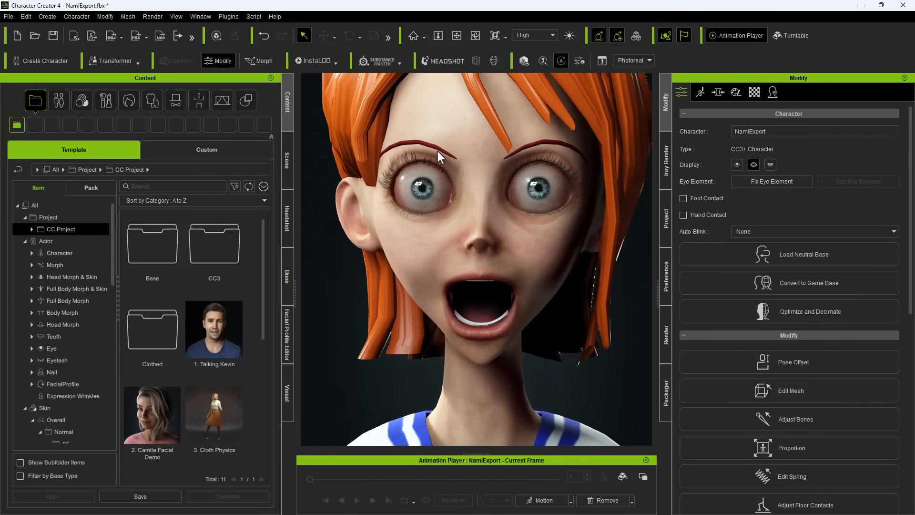
# - Close the character's mouth, preview the D5_Happy facial expression on the new teeth, and reset the face to zero
pyautogui.click(752, 166)
pyautogui.click(103, 18)
pyautogui.click(146, 66)
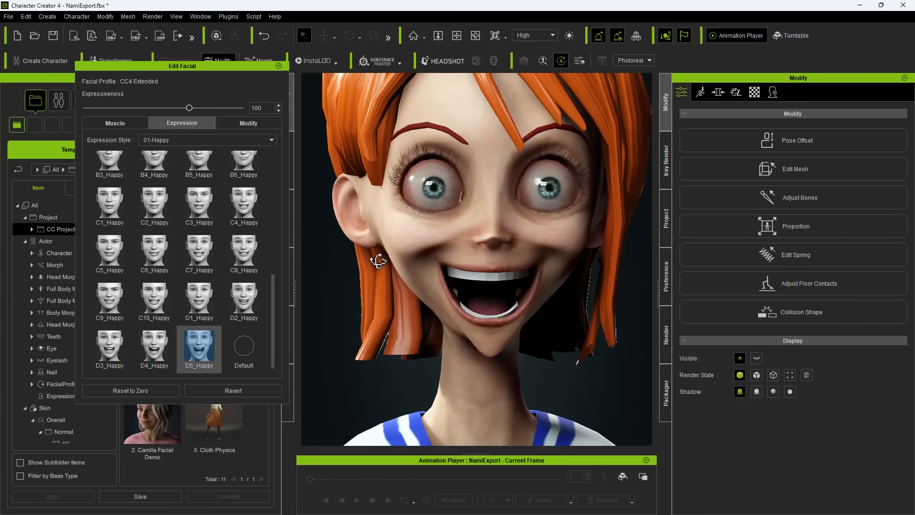
pyautogui.keyDown('alt'); pyautogui.moveTo(378, 259); pyautogui.dragTo(294, 172, button='right'); pyautogui.keyUp('alt')
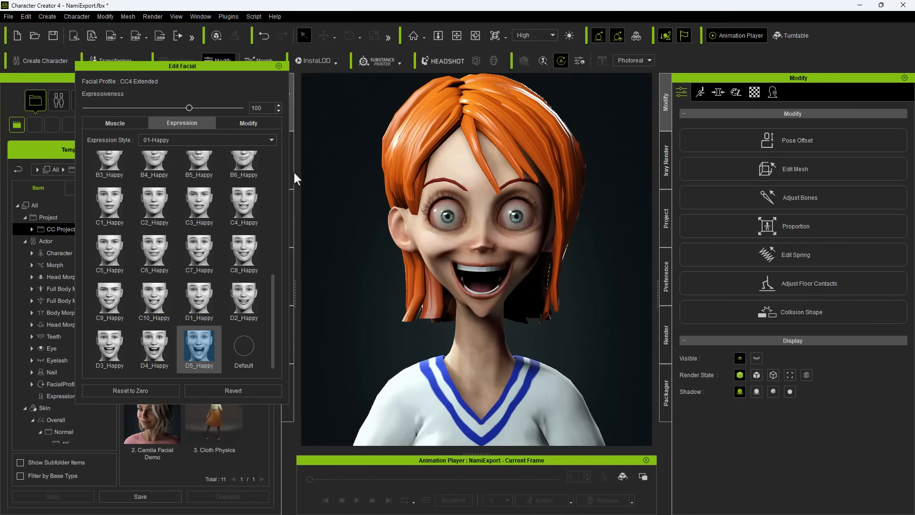
pyautogui.click(143, 390)
pyautogui.click(279, 66)
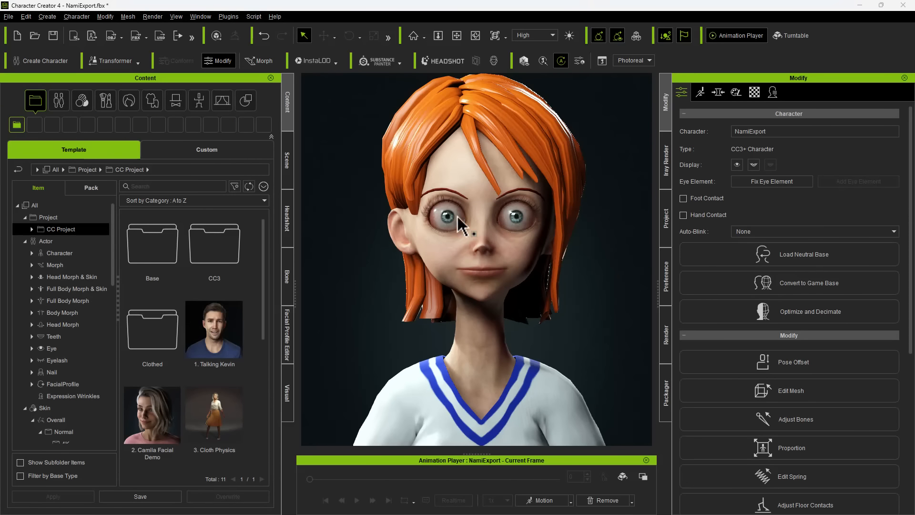
# - Show the eye mesh's materials, select Std_Cornea_R, and open its Base Color texture in Krita
pyautogui.click(754, 92)
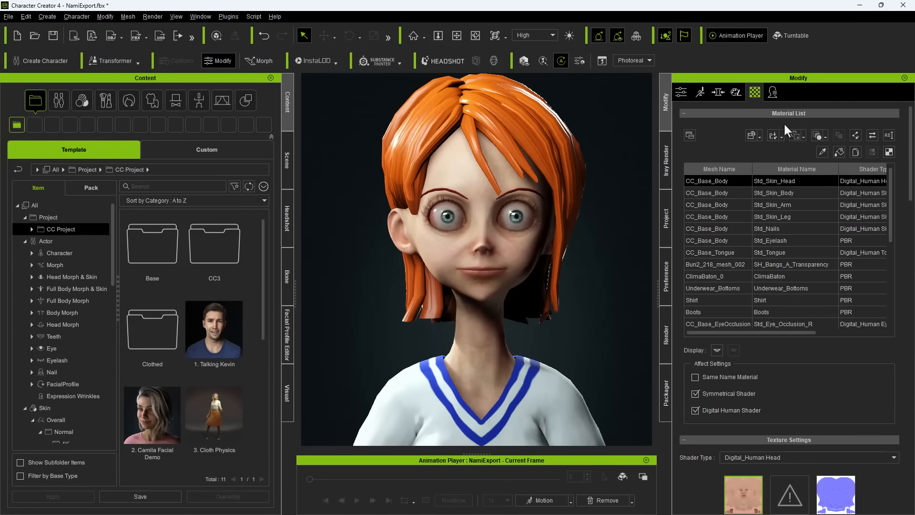
pyautogui.rightClick(534, 213)
pyautogui.click(561, 243)
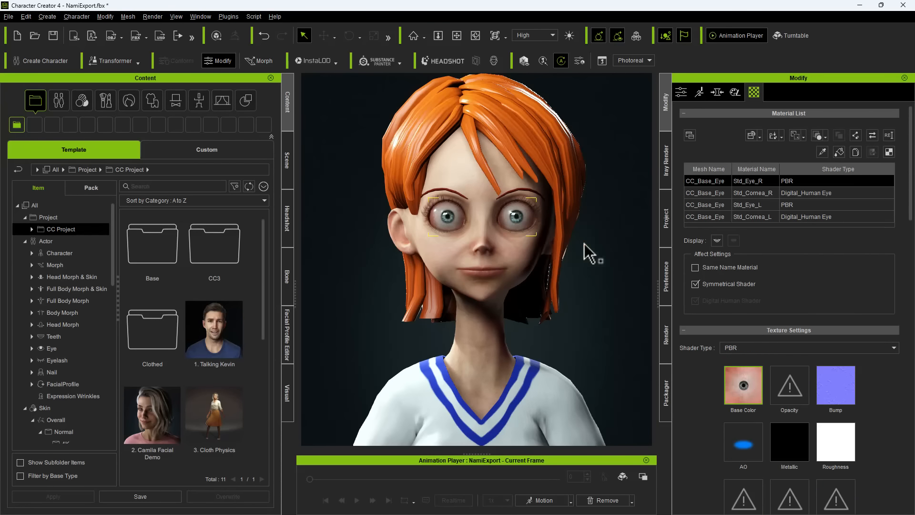
pyautogui.click(707, 195)
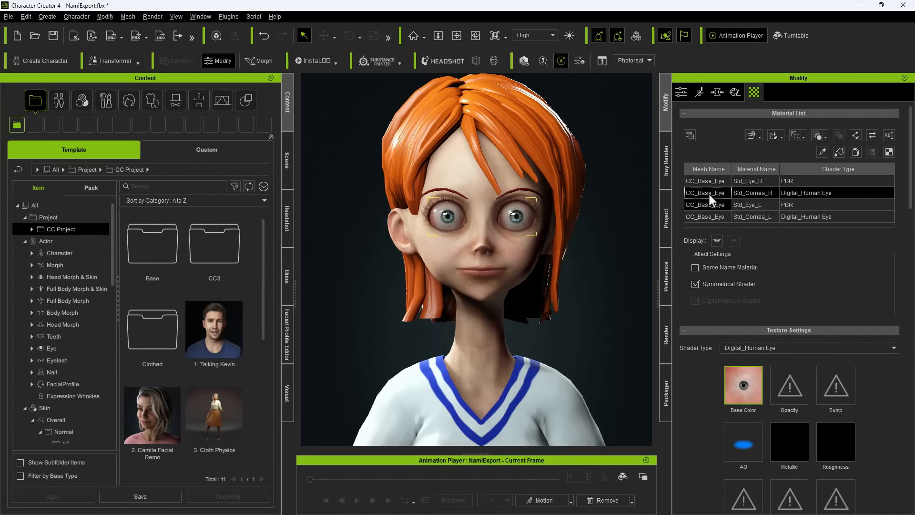
pyautogui.keyDown('ctrl'); pyautogui.click(711, 217); pyautogui.keyUp('ctrl')
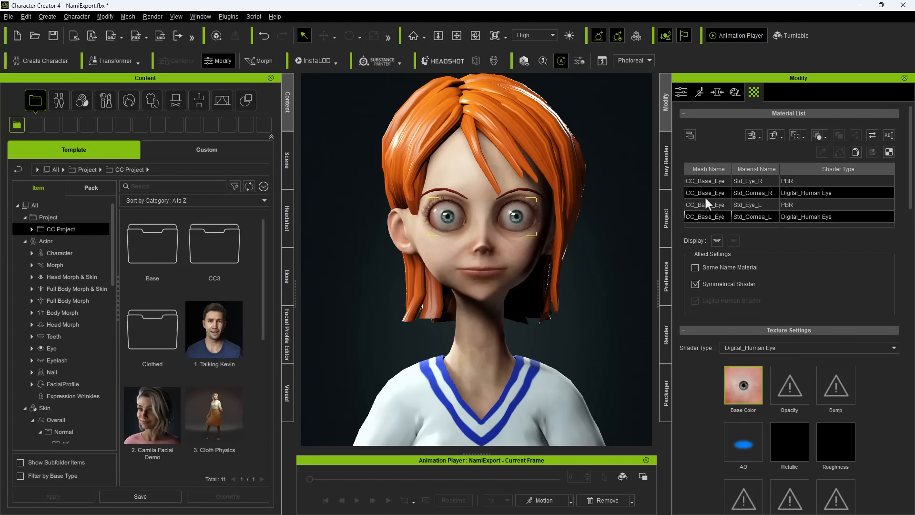
pyautogui.click(705, 195)
pyautogui.scroll(-2, 750, 391)
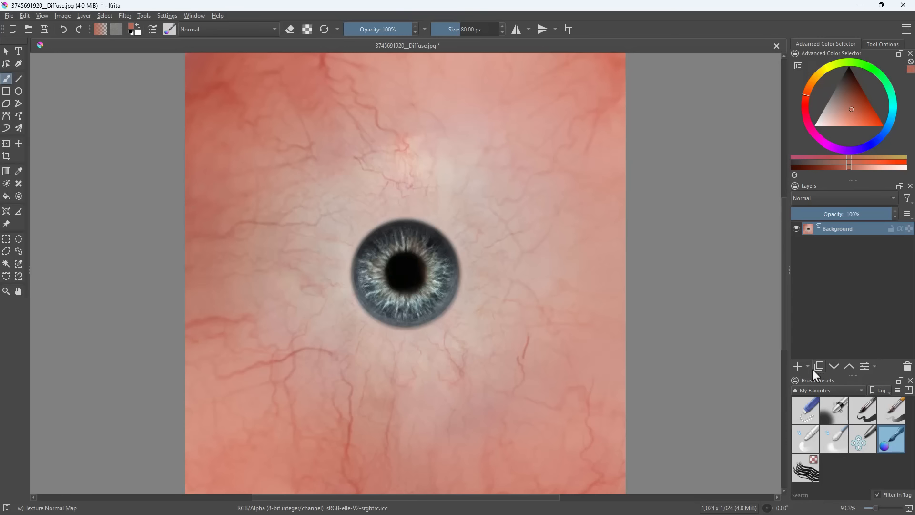
# - Draw a filled black circle centred on the pupil and covering the iris on a new vector layer
pyautogui.click(799, 367)
pyautogui.keyDown('ctrl'); pyautogui.keyDown('shift'); pyautogui.moveTo(405, 273); pyautogui.dragTo(473, 327); pyautogui.keyUp('shift'); pyautogui.keyUp('ctrl')
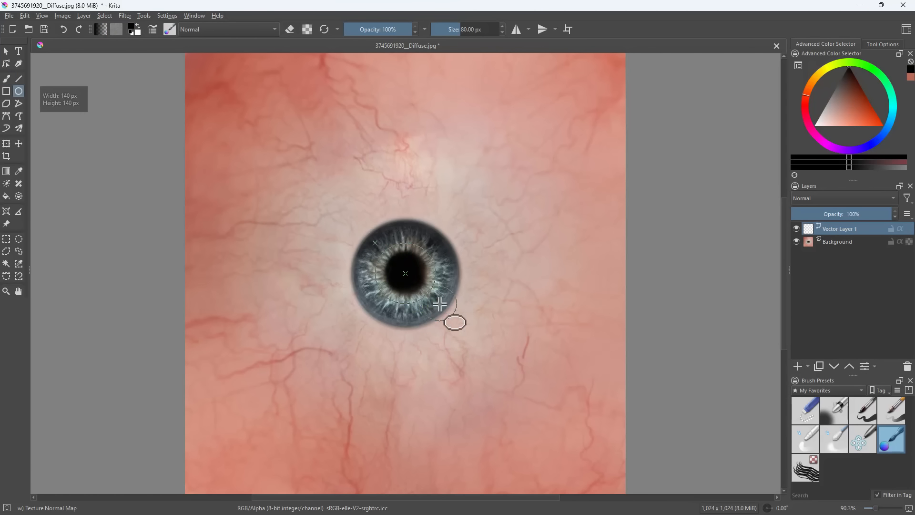
# - Add a paint layer directly above the Background layer and activate the Gradient tool
pyautogui.click(837, 244)
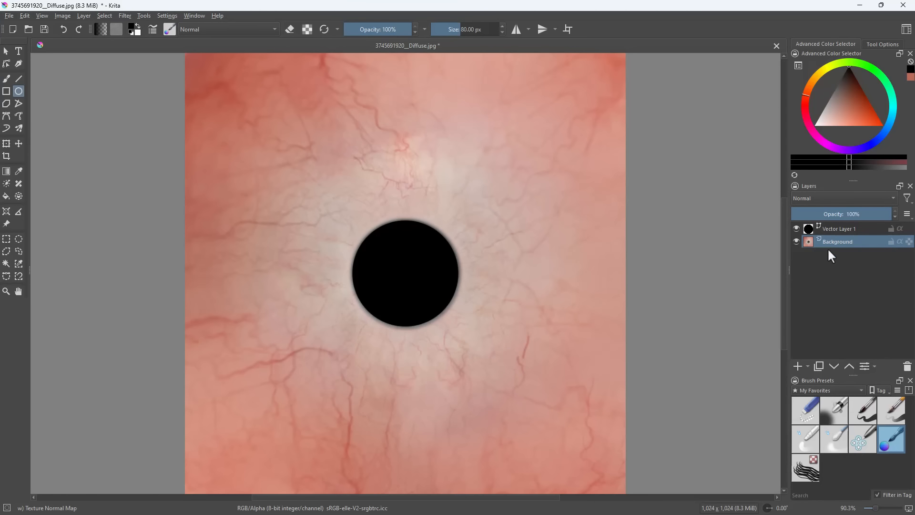
pyautogui.click(798, 366)
pyautogui.click(7, 196)
pyautogui.click(6, 171)
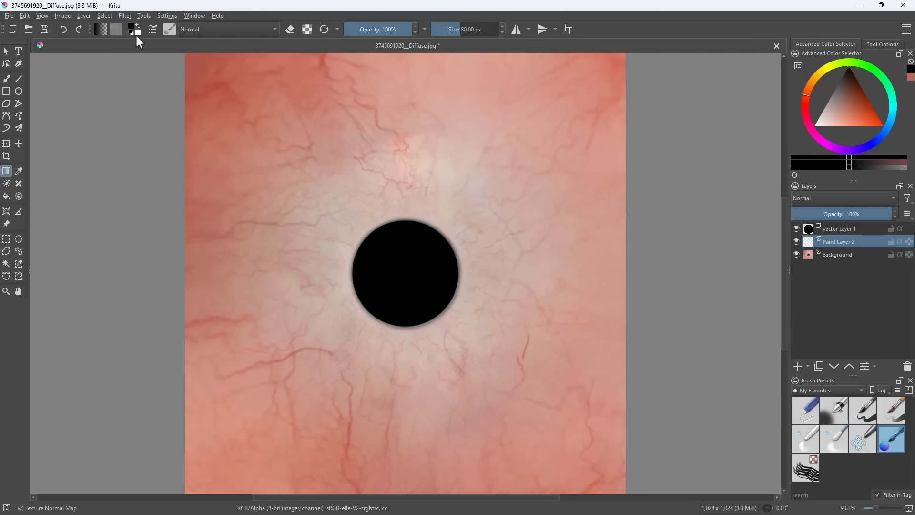
# - Choose the Foreground to Background gradient and recolour its first stop pink, keeping the other end white
pyautogui.click(101, 30)
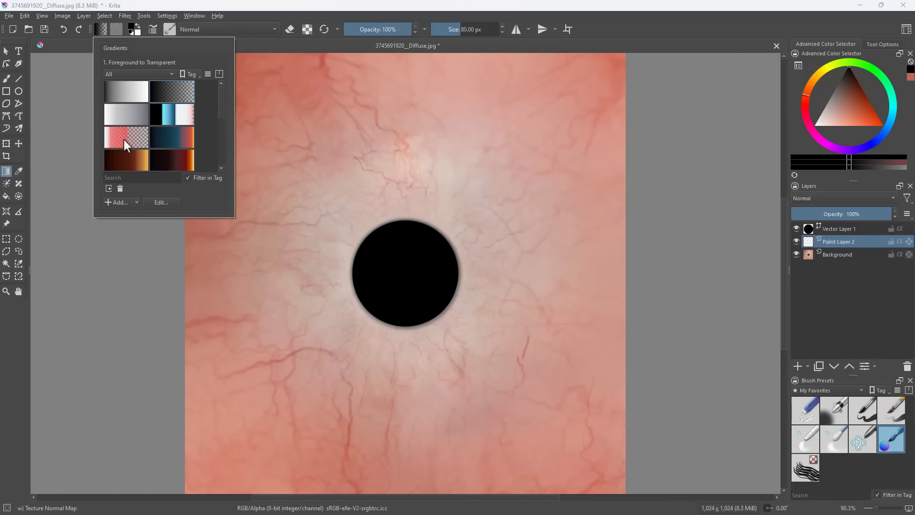
pyautogui.click(127, 91)
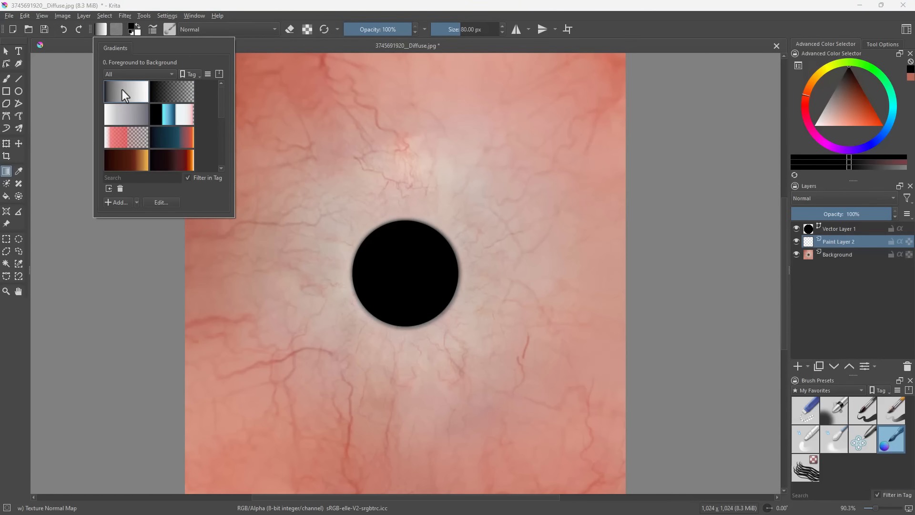
pyautogui.click(161, 202)
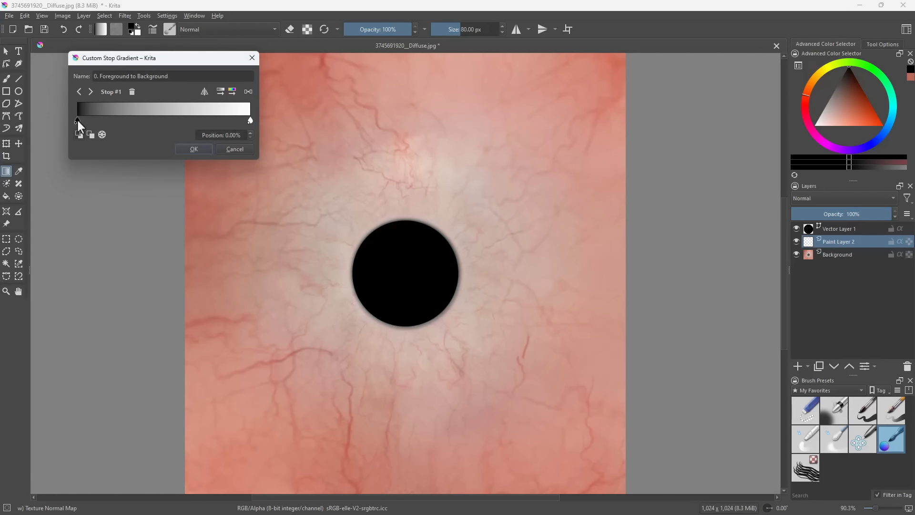
pyautogui.doubleClick(76, 121)
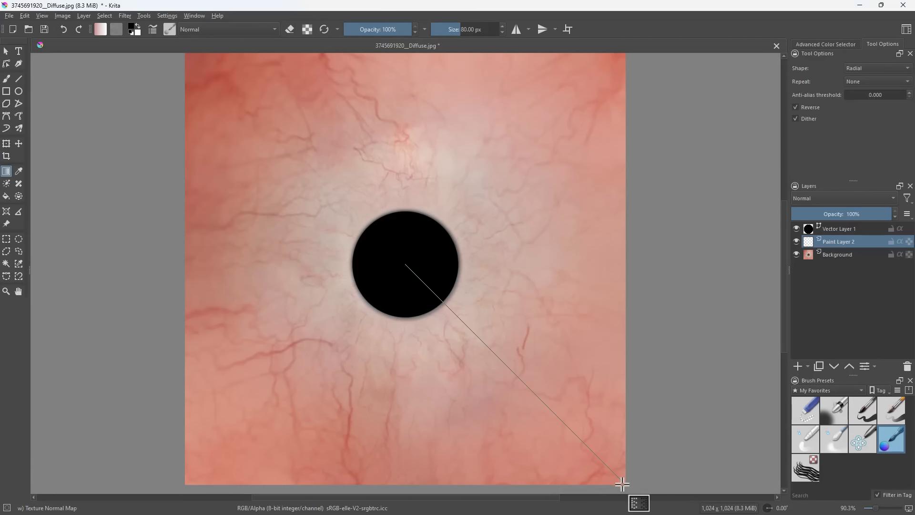
# - Fill the paint layer with a reversed radial gradient from the pupil's centre to the canvas corner and save the JPEG at 80% quality
pyautogui.moveTo(623, 483); pyautogui.dragTo(626, 484)
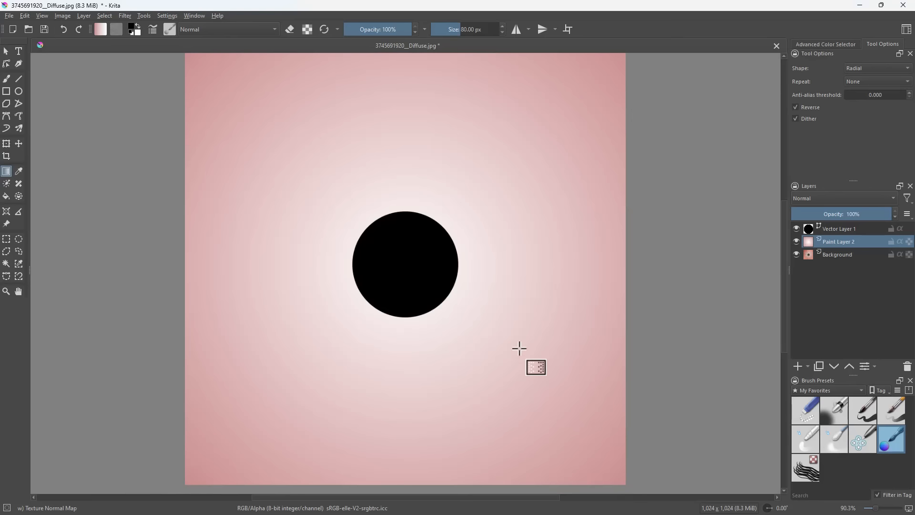
pyautogui.hotkey('ctrl', 's')
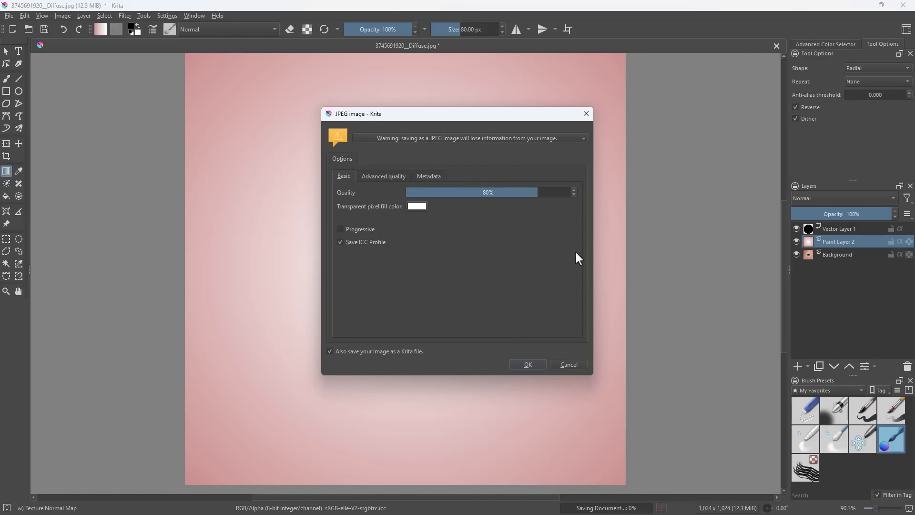
pyautogui.click(544, 365)
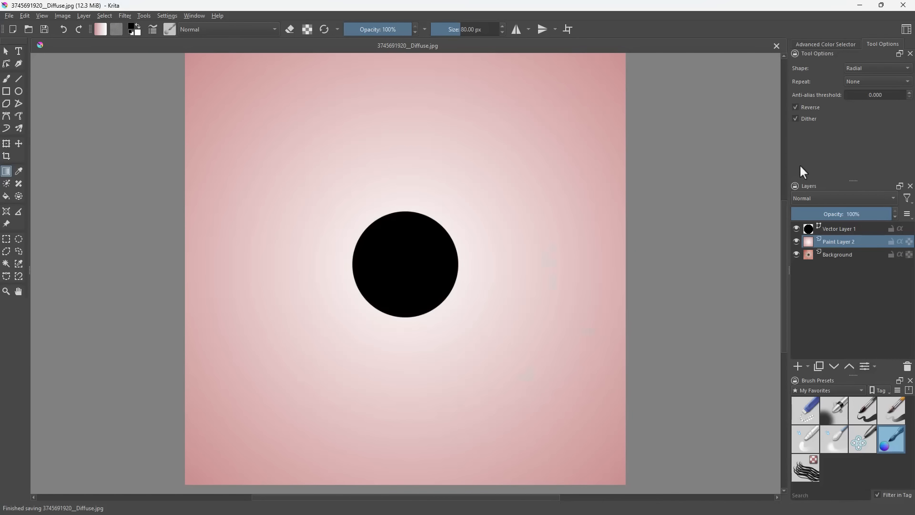
# - Redraw the radial gradient from the pupil's centre to beyond the canvas edge, save the JPEG again and return to Character Creator
pyautogui.moveTo(407, 267); pyautogui.dragTo(683, 460)
pyautogui.hotkey('ctrl', 's')
pyautogui.click(526, 366)
pyautogui.click(858, 5)
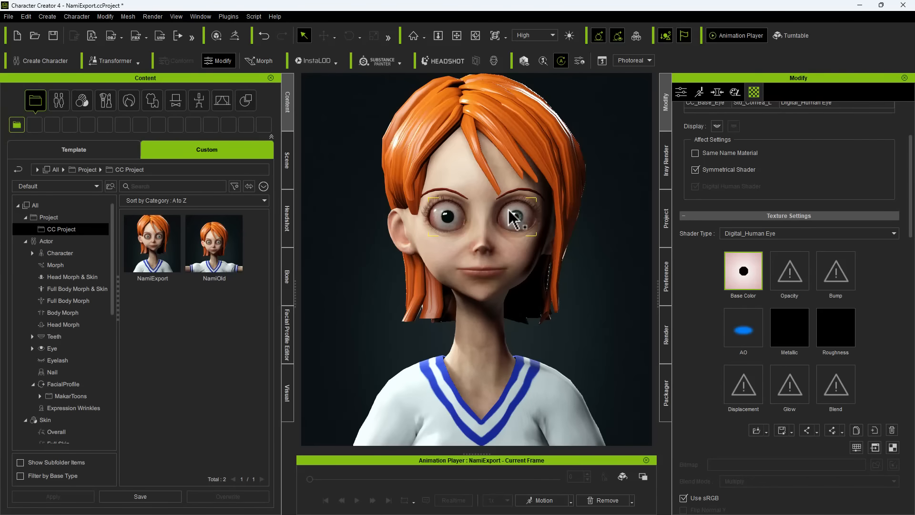
# - Copy the new Base Color texture of Std_Cornea_R and paste it into Std_Eye_R, Std_Eye_L and Std_Cornea_L
pyautogui.rightClick(737, 251)
pyautogui.scroll(3, 749, 226)
pyautogui.click(710, 181)
pyautogui.rightClick(743, 389)
pyautogui.click(773, 436)
pyautogui.click(711, 205)
pyautogui.rightClick(746, 385)
pyautogui.click(777, 443)
pyautogui.click(711, 217)
pyautogui.rightClick(754, 405)
pyautogui.click(782, 330)
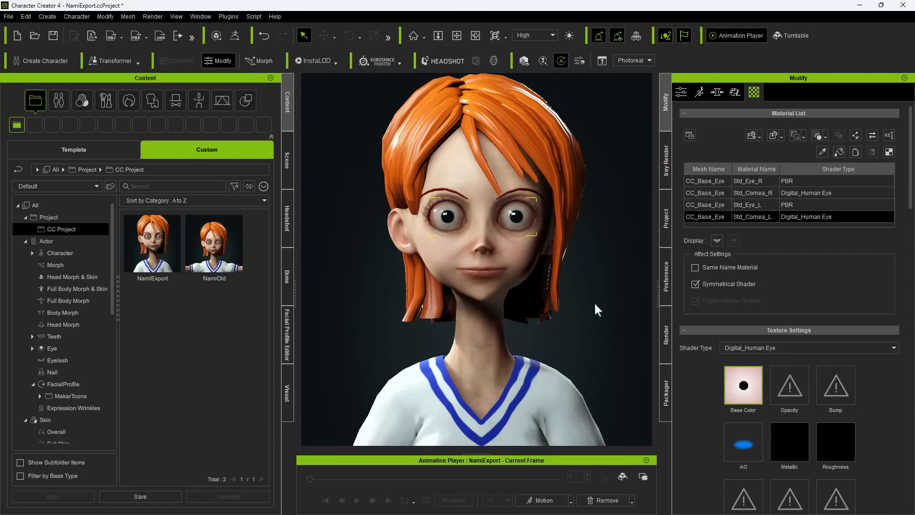
# - Raise the Sclera Brightness in the shader settings of the Std_Cornea_L material
pyautogui.scroll(-3, 770, 321)
pyautogui.scroll(-5, 770, 321)
pyautogui.click(744, 325)
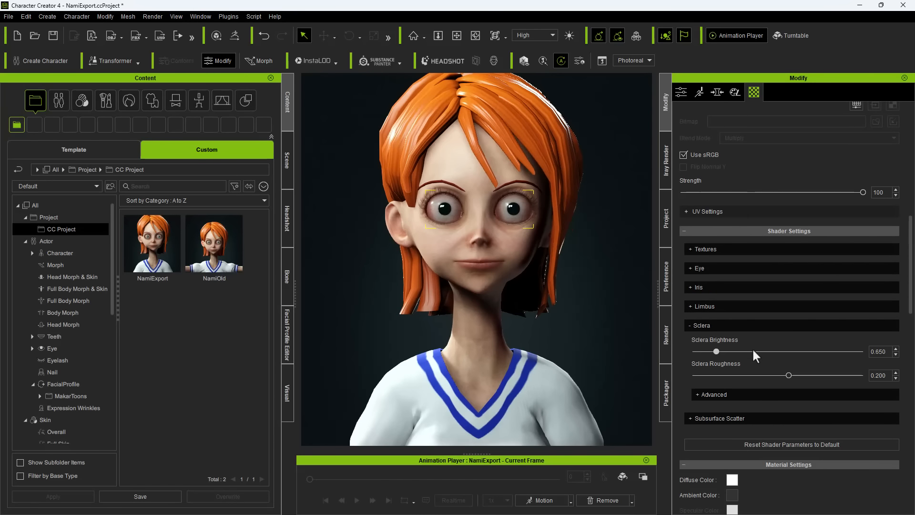
pyautogui.moveTo(715, 351); pyautogui.dragTo(735, 333)
# - Open the Limbus shader settings of the eye material and look through the neighbouring parameters
pyautogui.click(708, 307)
pyautogui.scroll(-3, 707, 281)
pyautogui.click(736, 363)
pyautogui.scroll(-2, 737, 372)
pyautogui.click(738, 408)
pyautogui.scroll(3, 724, 267)
# - Try adjusting the shader's Sclera texture with Brightness 27 and Softness 10.0
pyautogui.click(711, 245)
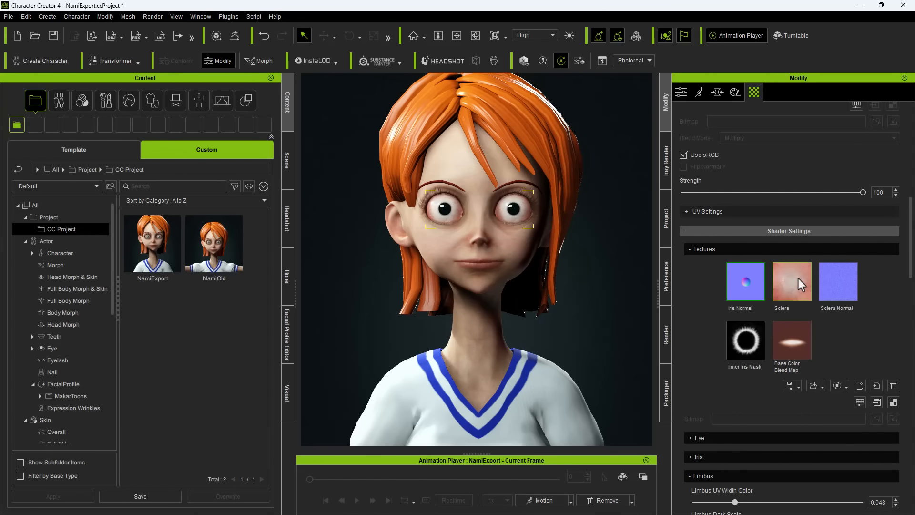
pyautogui.click(876, 402)
pyautogui.moveTo(446, 97); pyautogui.dragTo(298, 99)
pyautogui.moveTo(292, 257); pyautogui.dragTo(302, 259)
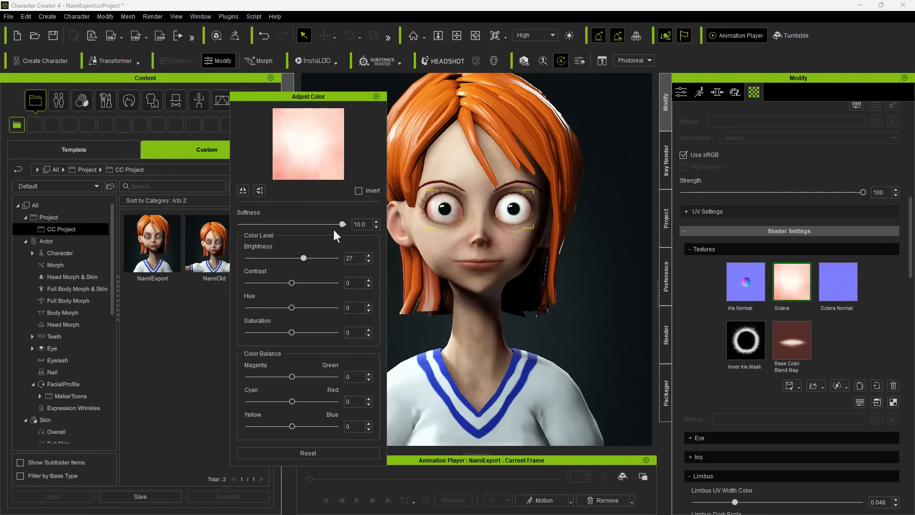
pyautogui.click(377, 96)
pyautogui.scroll(10, 787, 270)
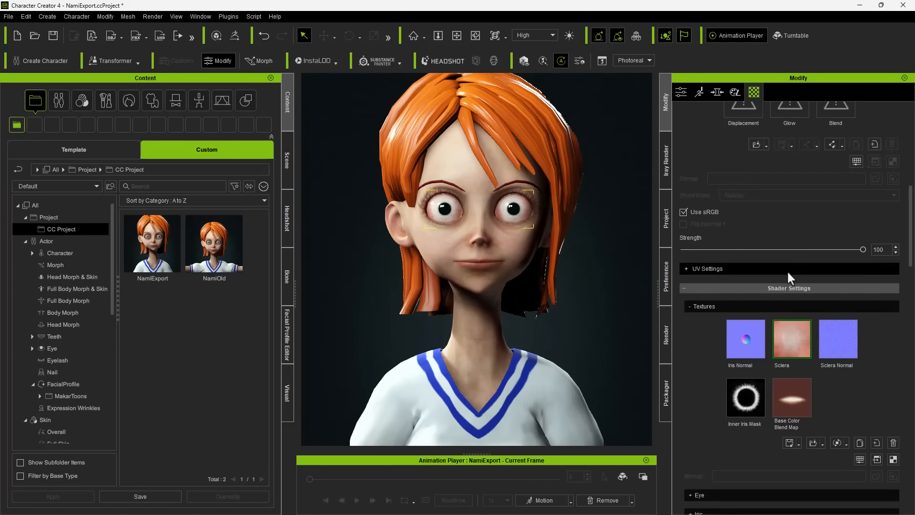
pyautogui.scroll(-10, 782, 293)
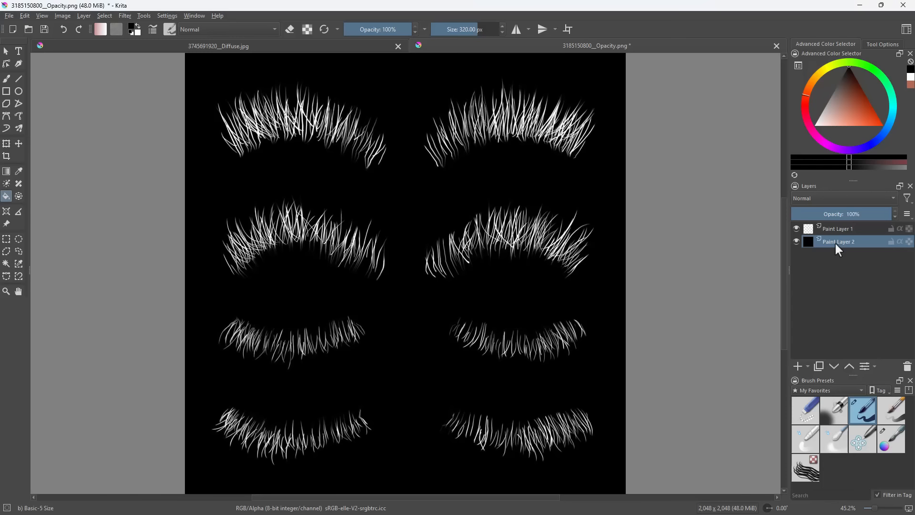
# - Add a paint layer on top of the eyelash opacity texture in Krita and set up the brush with Weighted smoothing
pyautogui.click(797, 366)
pyautogui.click(7, 78)
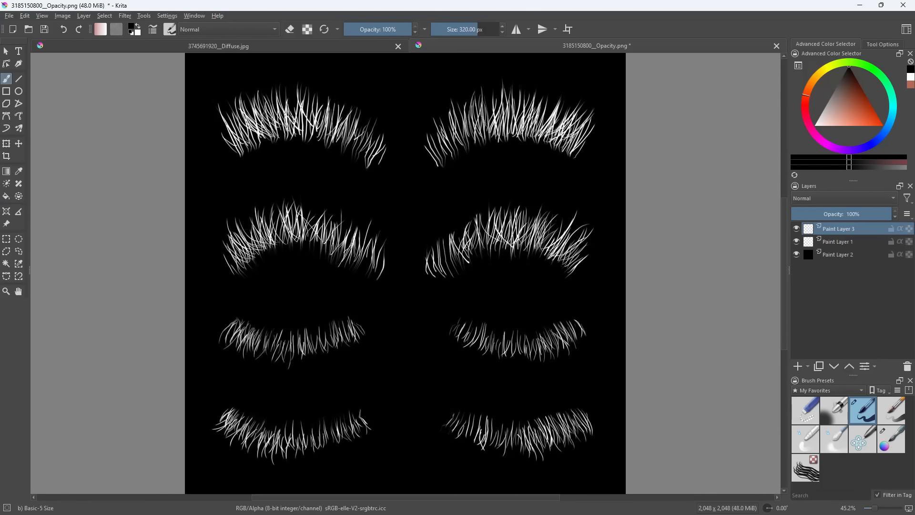
pyautogui.click(218, 34)
pyautogui.click(131, 29)
pyautogui.click(898, 44)
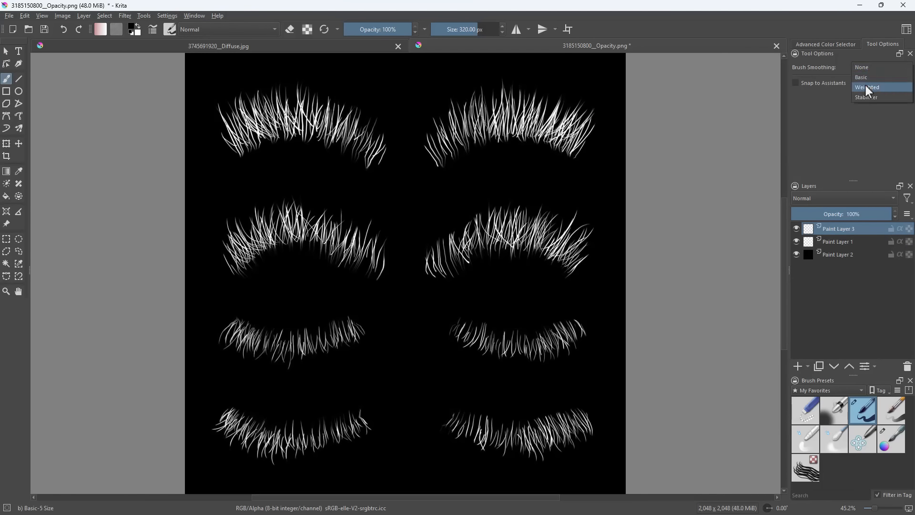
# - Turn on horizontal mirror painting about the canvas centre and reduce the brush size to 55 px
pyautogui.press('[')
pyautogui.press('[')
pyautogui.press('[')
pyautogui.press('[')
pyautogui.press('[')
pyautogui.press('[')
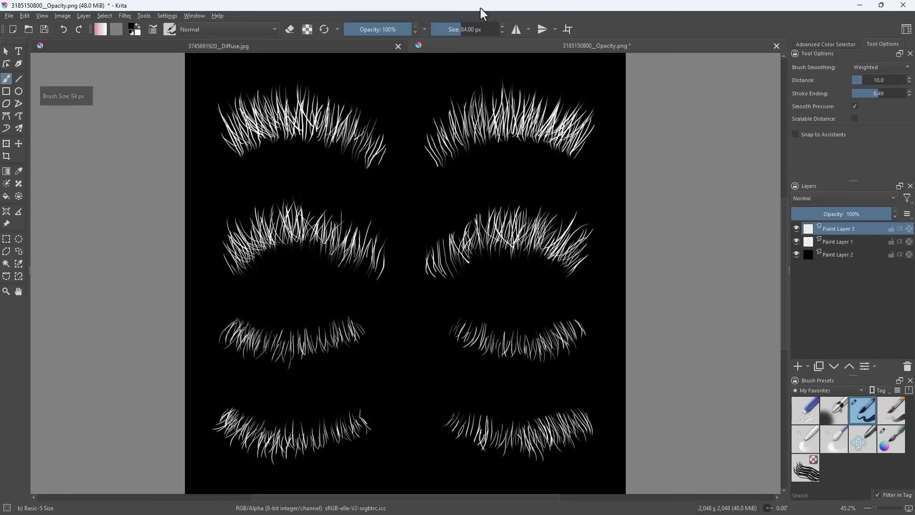
pyautogui.click(517, 30)
pyautogui.click(529, 30)
pyautogui.click(528, 63)
pyautogui.click(528, 29)
pyautogui.click(528, 40)
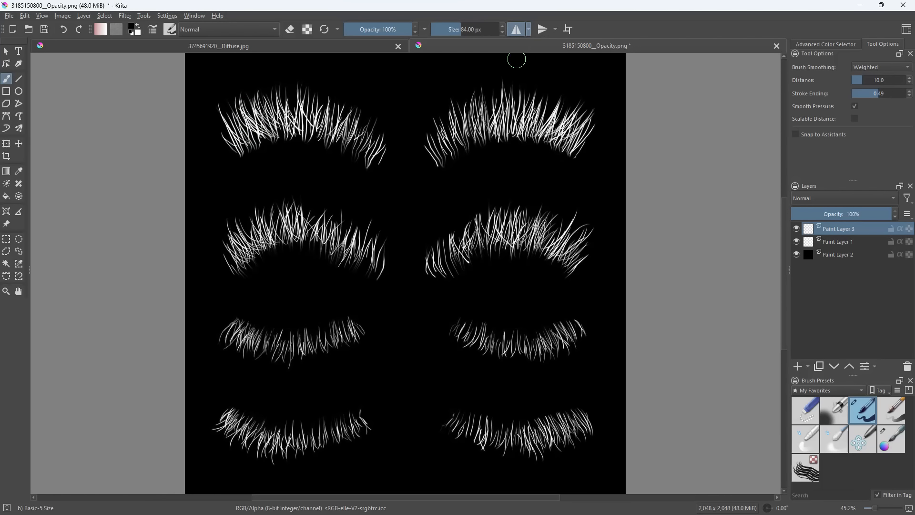
pyautogui.press('[')
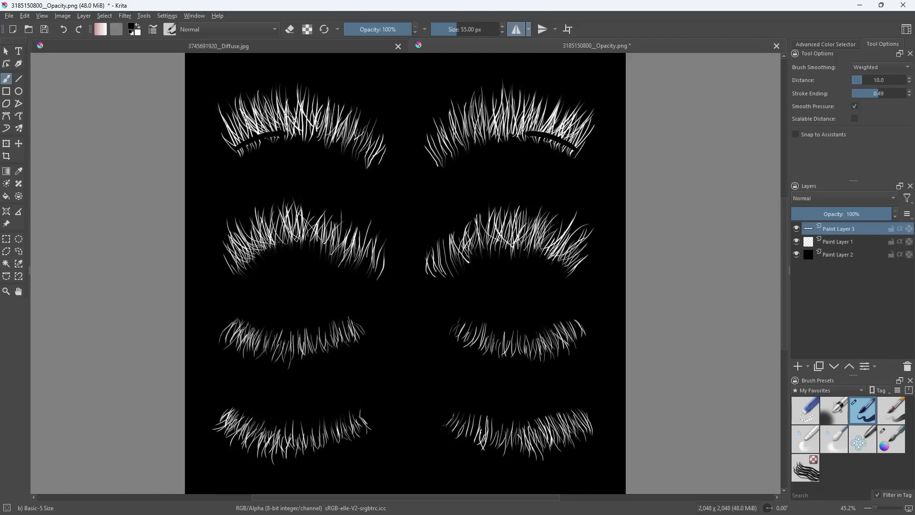
# - Paint a white lash line along the base of the uppermost eyelashes with three tapered lashes at the outer end
pyautogui.click(825, 44)
pyautogui.moveTo(236, 153)
pyautogui.mouseDown()
pyautogui.moveTo(306, 135)
pyautogui.moveTo(369, 167)
pyautogui.mouseUp()
pyautogui.moveTo(235, 151)
pyautogui.mouseDown()
pyautogui.moveTo(279, 134)
pyautogui.moveTo(336, 146)
pyautogui.moveTo(370, 167)
pyautogui.moveTo(228, 140)
pyautogui.moveTo(220, 106)
pyautogui.moveTo(237, 146)
pyautogui.mouseUp()
pyautogui.hotkey('ctrl', 'z')
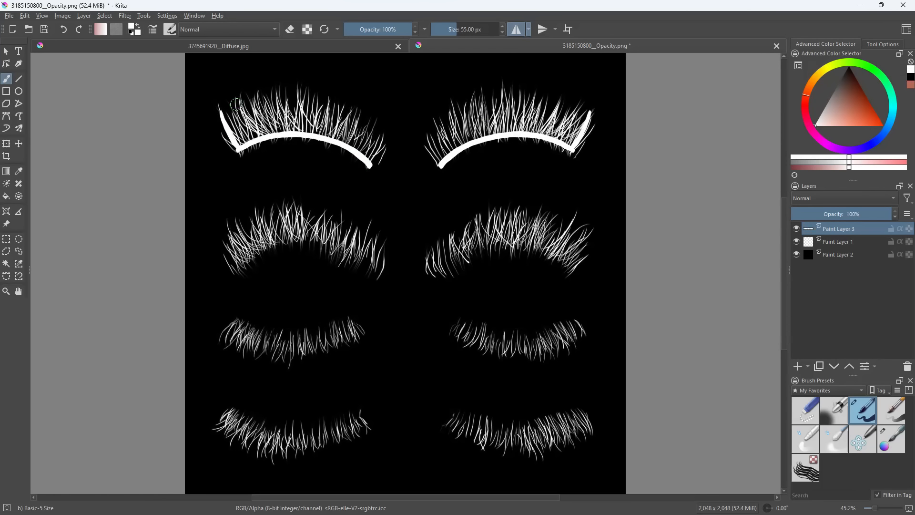
pyautogui.moveTo(240, 106); pyautogui.dragTo(254, 139)
pyautogui.moveTo(262, 86); pyautogui.dragTo(274, 135)
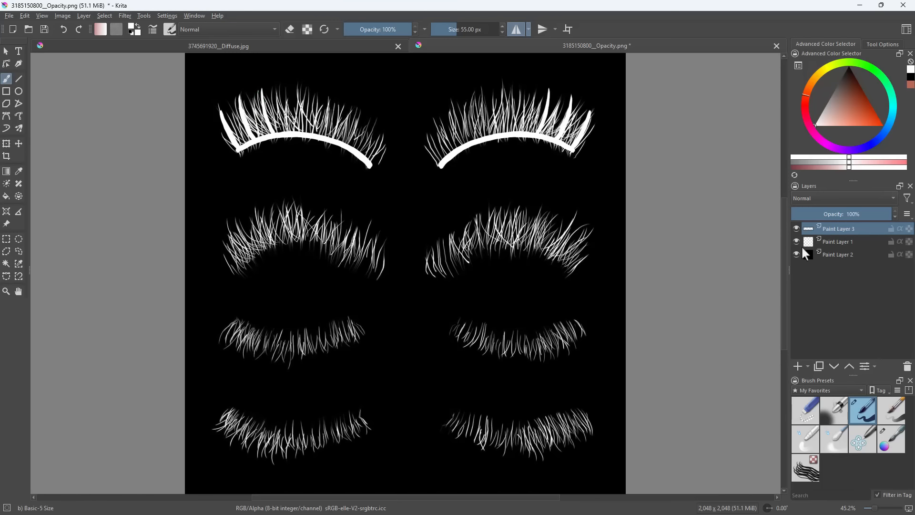
# - Hide Paint Layer 1 with the original lashes and thicken the white lash line with further strokes
pyautogui.click(796, 242)
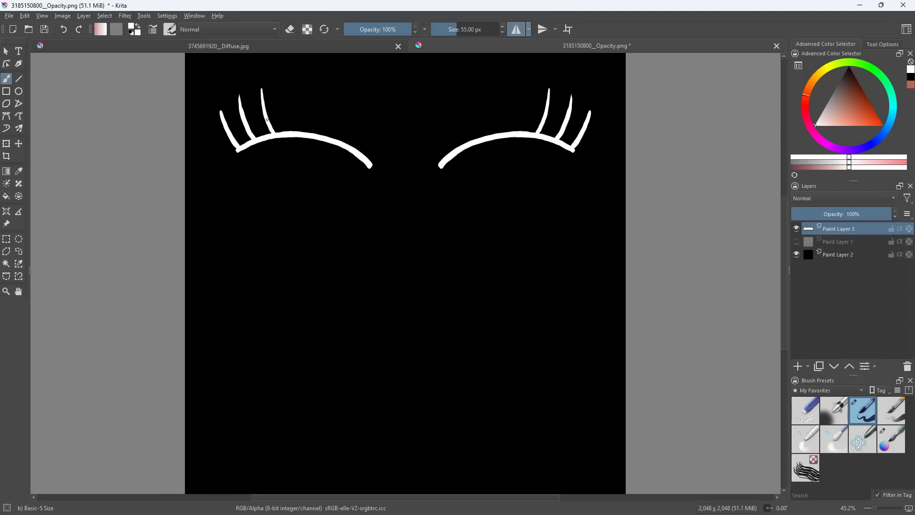
pyautogui.moveTo(220, 106)
pyautogui.mouseDown()
pyautogui.moveTo(229, 133)
pyautogui.moveTo(285, 136)
pyautogui.moveTo(365, 162)
pyautogui.mouseUp()
pyautogui.moveTo(241, 150)
pyautogui.mouseDown()
pyautogui.moveTo(327, 142)
pyautogui.moveTo(369, 165)
pyautogui.mouseUp()
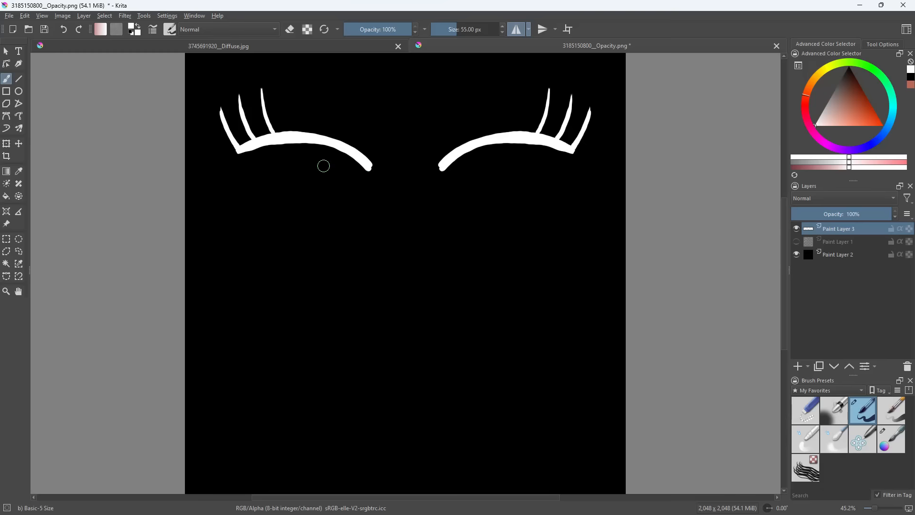
# - Trim the underside of the white lash line with a black stroke, using a 63 px brush
pyautogui.press('x')
pyautogui.press(']')
pyautogui.moveTo(231, 157)
pyautogui.mouseDown()
pyautogui.moveTo(328, 147)
pyautogui.moveTo(371, 167)
pyautogui.mouseUp()
# - Save the eyelash opacity texture as a PNG with compression 4 and switch back to Character Creator
pyautogui.hotkey('ctrl', 's')
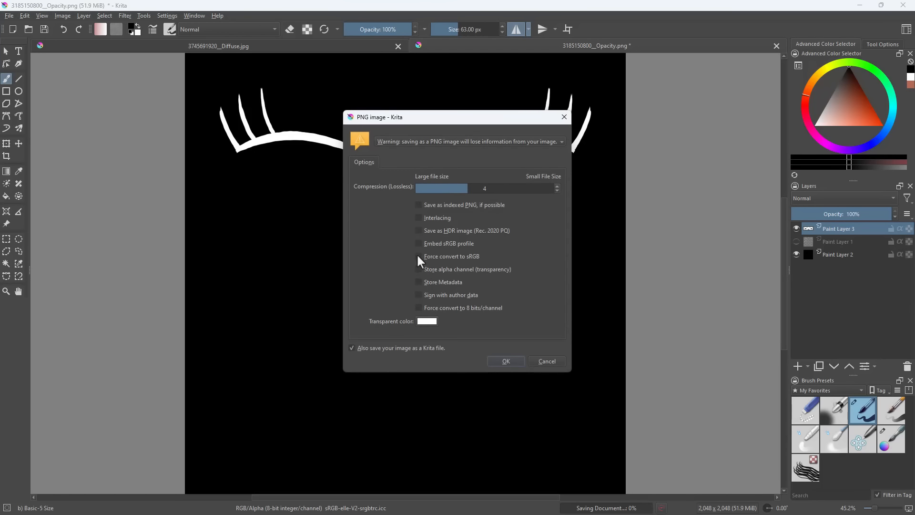
pyautogui.click(506, 360)
pyautogui.hotkey('alt', 'Tab')
pyautogui.scroll(5, 525, 223)
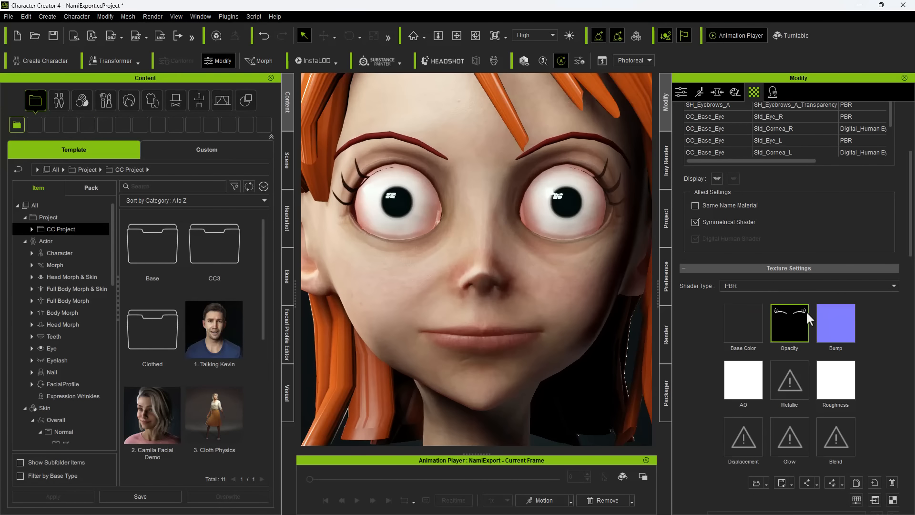
# - Darken the eyelash material's Base Color texture by setting its brightness to -100 in Adjust Color
pyautogui.click(759, 329)
pyautogui.click(857, 500)
pyautogui.moveTo(292, 258); pyautogui.dragTo(232, 260)
pyautogui.moveTo(243, 98); pyautogui.dragTo(143, 97)
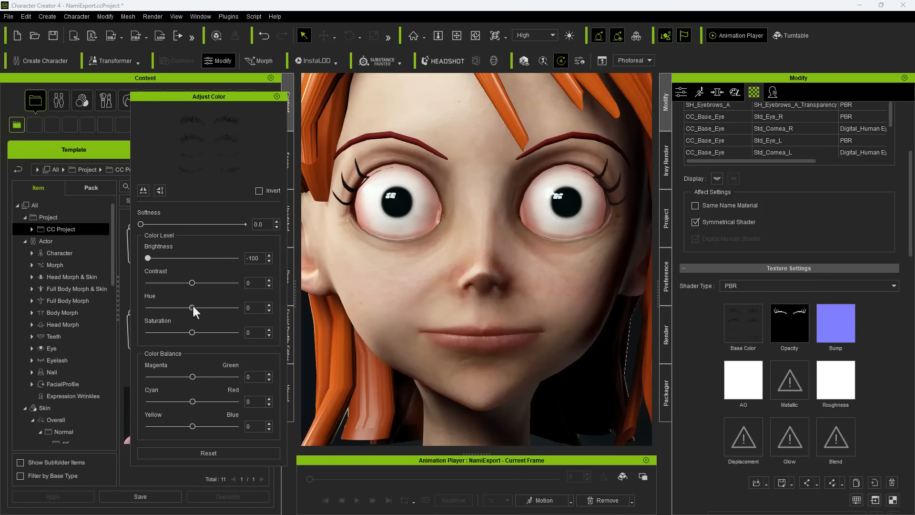
pyautogui.click(276, 96)
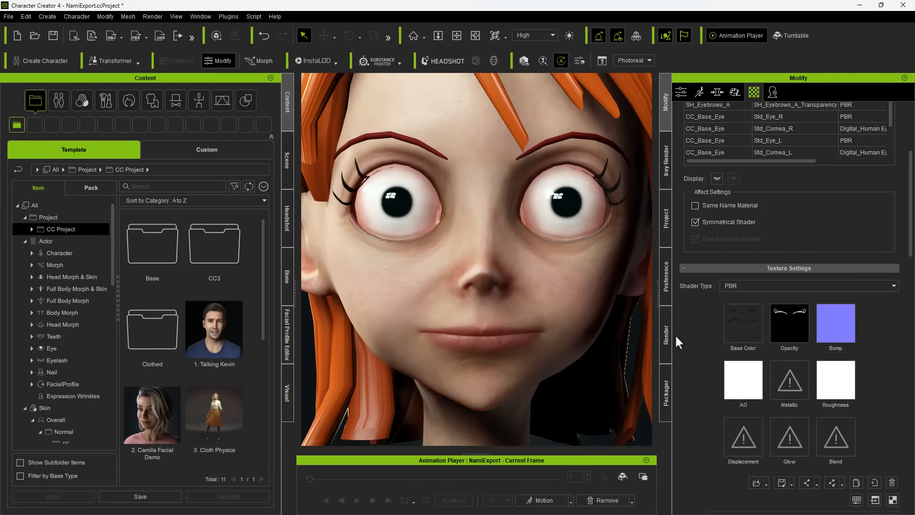
# - Flatten the Base Color texture of the Std_Skin_Head material to plain grey by setting its contrast to -100
pyautogui.scroll(-5, 534, 257)
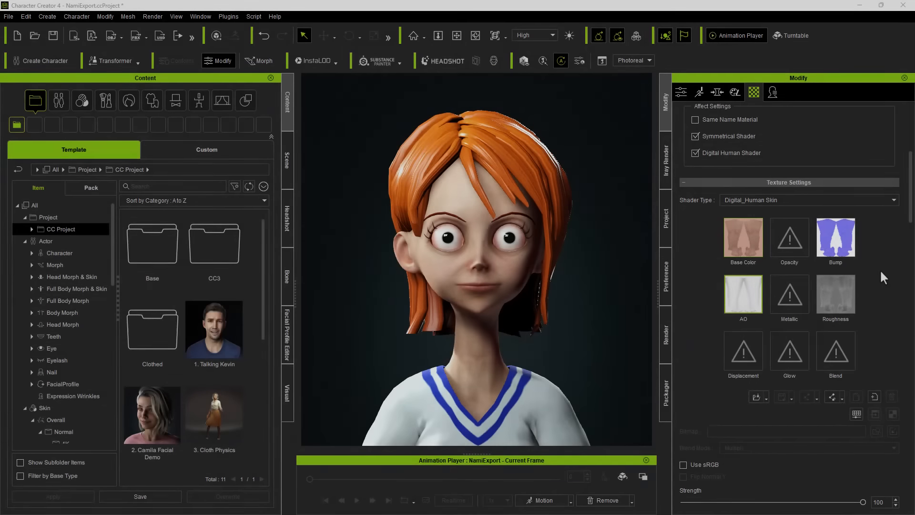
pyautogui.scroll(3, 880, 269)
pyautogui.click(711, 193)
pyautogui.scroll(1, 718, 197)
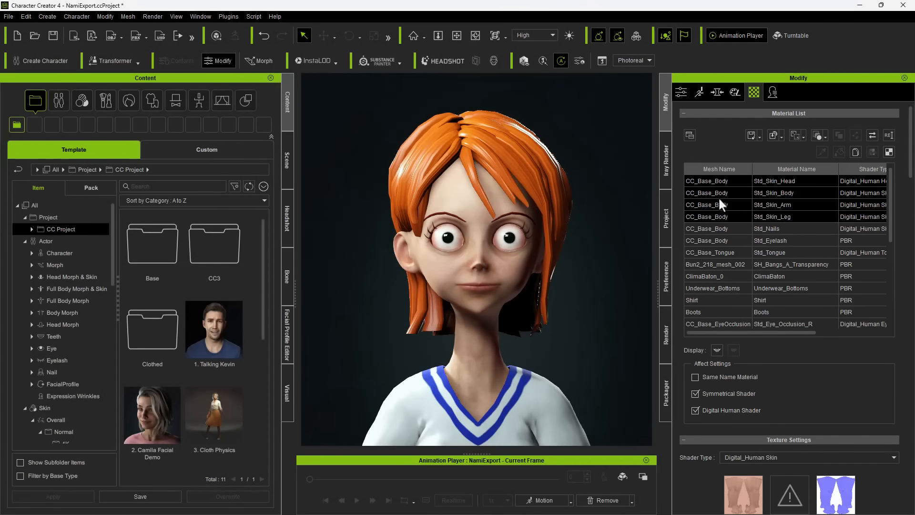
pyautogui.click(711, 185)
pyautogui.scroll(-4, 728, 253)
pyautogui.scroll(-5, 743, 333)
pyautogui.scroll(10, 764, 262)
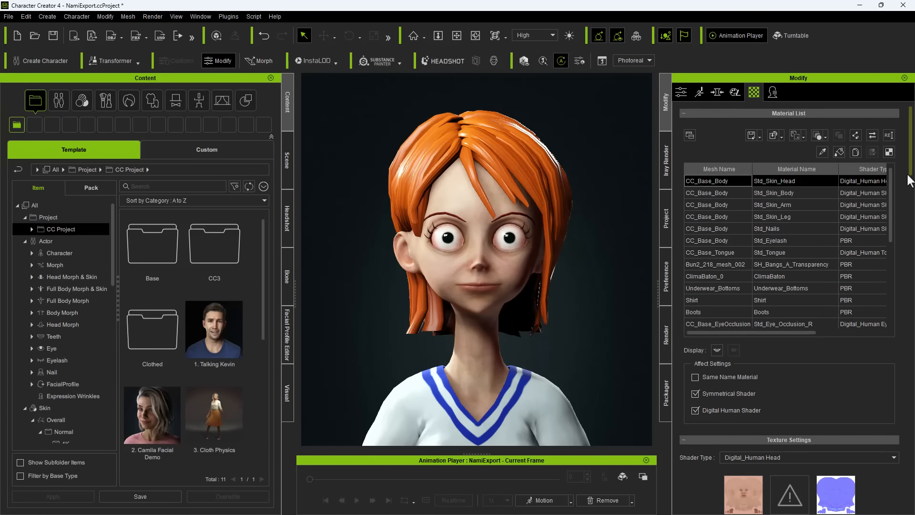
pyautogui.scroll(-5, 771, 247)
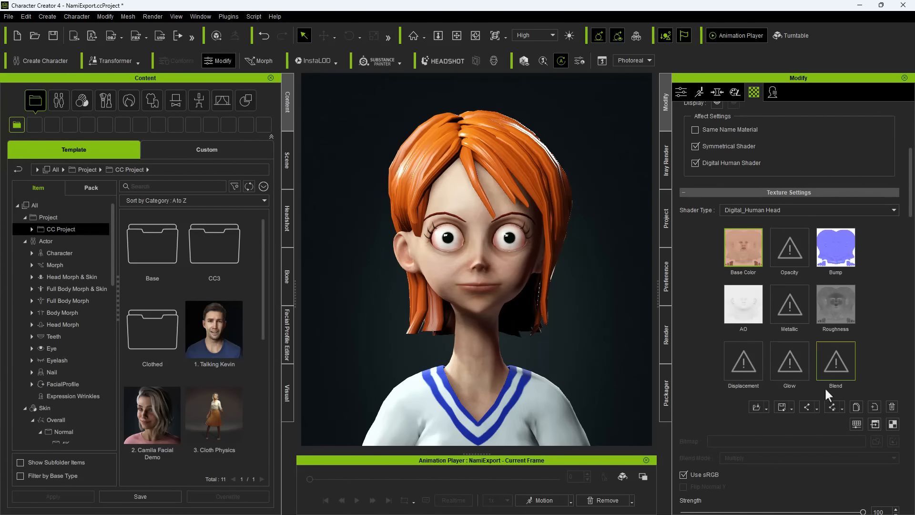
pyautogui.click(856, 424)
pyautogui.moveTo(226, 96); pyautogui.dragTo(270, 92)
pyautogui.moveTo(269, 281); pyautogui.dragTo(206, 276)
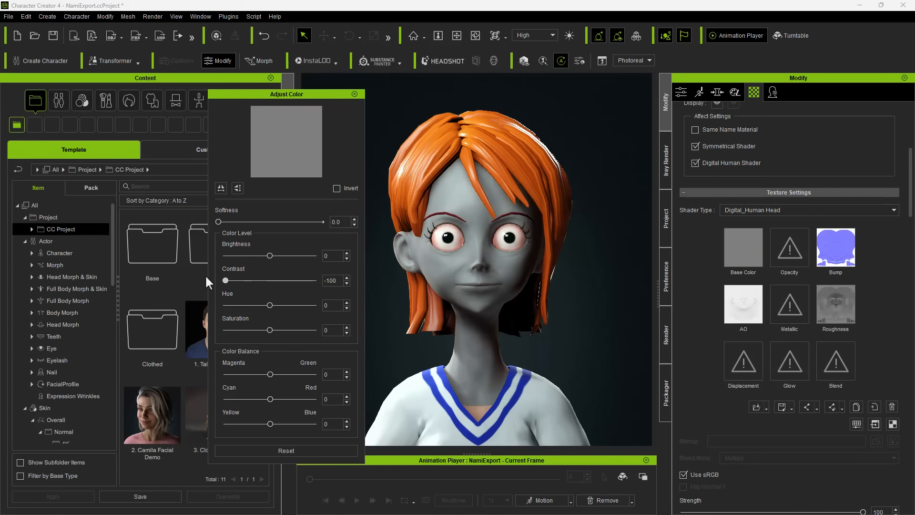
pyautogui.click(355, 94)
# - Copy the flattened grey head texture and paste it back into the head's Base Color channel
pyautogui.rightClick(740, 258)
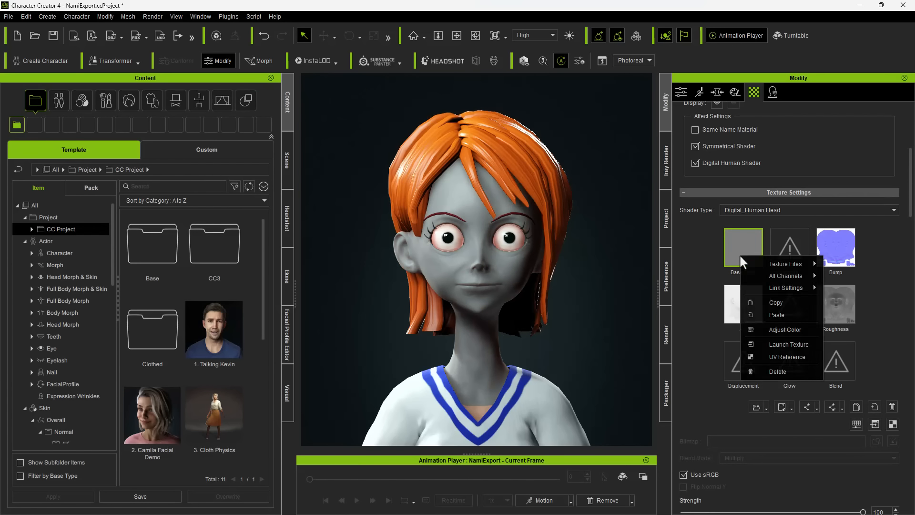
pyautogui.click(767, 301)
pyautogui.rightClick(736, 246)
pyautogui.click(757, 303)
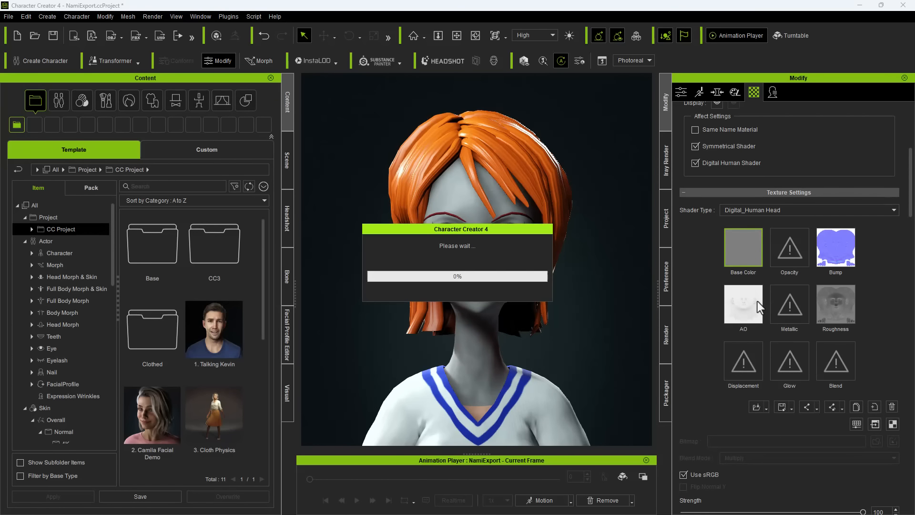
# - Tint the grey head Base Color to a tan skin tone with saturation 42, hue 14 and brightness 1
pyautogui.click(857, 425)
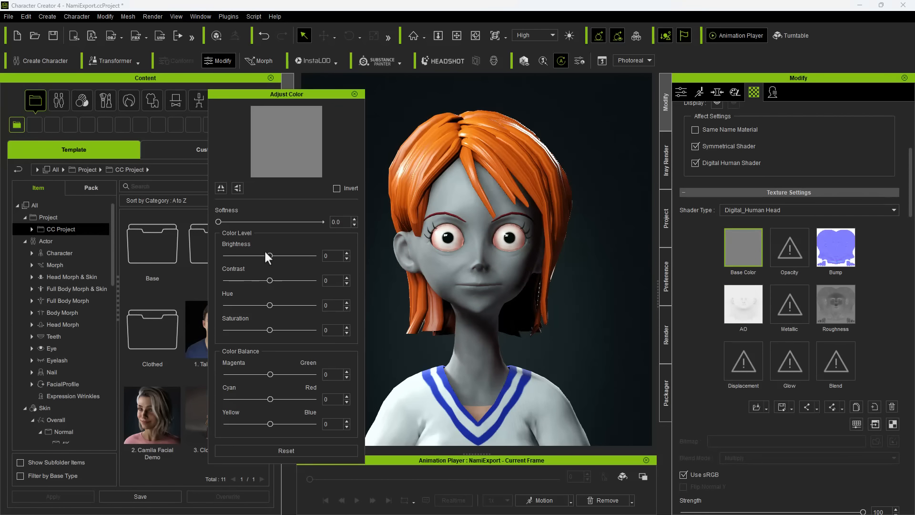
pyautogui.moveTo(269, 330); pyautogui.dragTo(286, 329)
pyautogui.moveTo(269, 305); pyautogui.dragTo(276, 307)
pyautogui.moveTo(270, 256); pyautogui.dragTo(270, 256)
pyautogui.moveTo(285, 330); pyautogui.dragTo(285, 331)
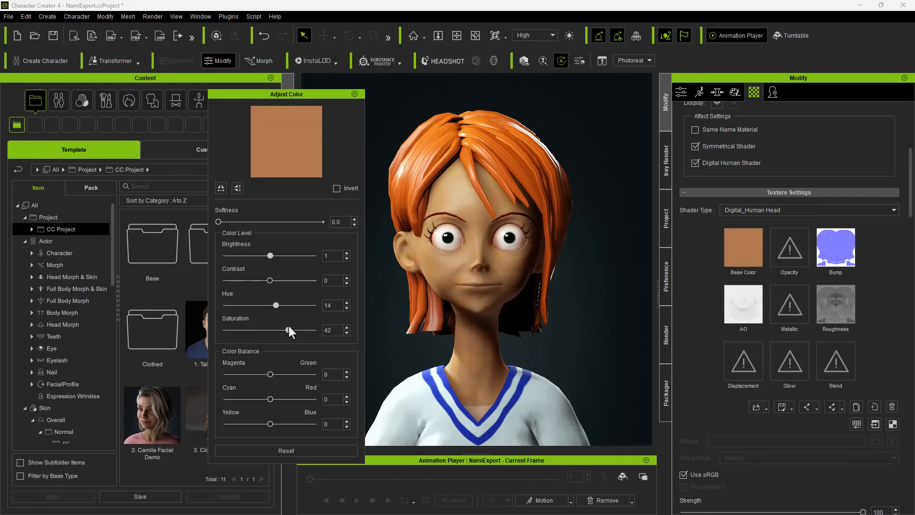
# - Refine the head Base Color to a lighter peach with hue 13 and brightness 15, and fine-tune its saturation
pyautogui.moveTo(270, 256); pyautogui.dragTo(270, 258)
pyautogui.moveTo(274, 305); pyautogui.dragTo(274, 307)
pyautogui.moveTo(273, 256); pyautogui.dragTo(276, 258)
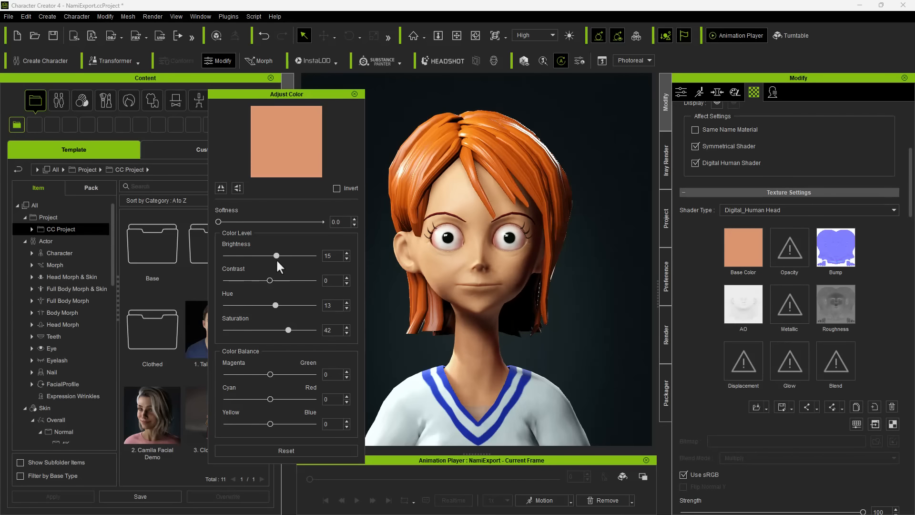
pyautogui.moveTo(288, 330); pyautogui.dragTo(287, 330)
pyautogui.moveTo(290, 331); pyautogui.dragTo(290, 330)
pyautogui.moveTo(276, 256); pyautogui.dragTo(276, 255)
# - Copy the peach Base Color texture of Std_Skin_Head and paste it back into the same channel
pyautogui.scroll(6, 728, 310)
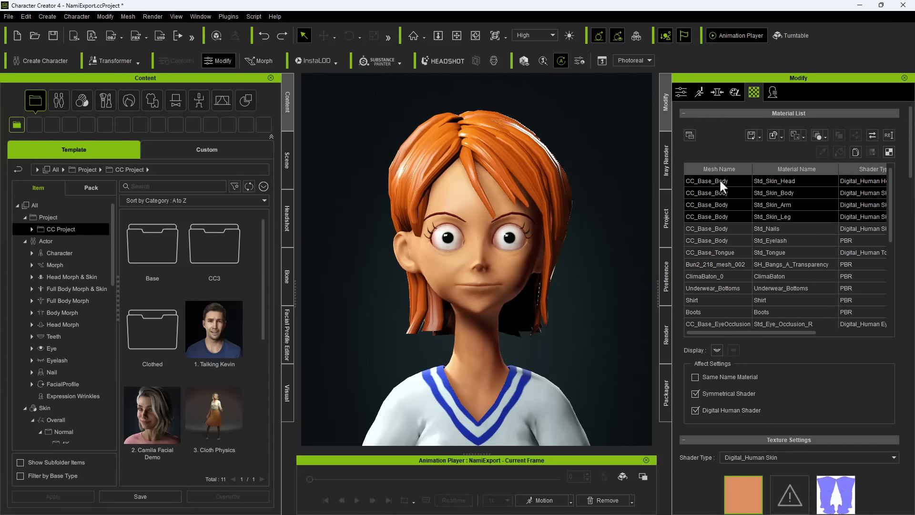
pyautogui.click(719, 180)
pyautogui.rightClick(742, 493)
pyautogui.click(770, 410)
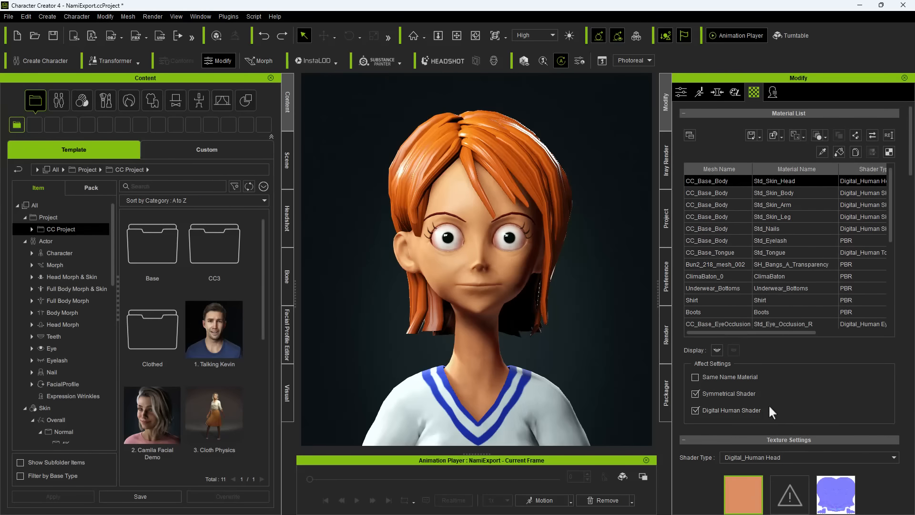
pyautogui.rightClick(745, 482)
pyautogui.click(761, 413)
# - Select the head, body, arm and leg skin materials together, set their Base Color saturation adjustment to 3 and brighten it slightly
pyautogui.scroll(-1, 739, 310)
pyautogui.click(711, 159)
pyautogui.scroll(-4, 776, 312)
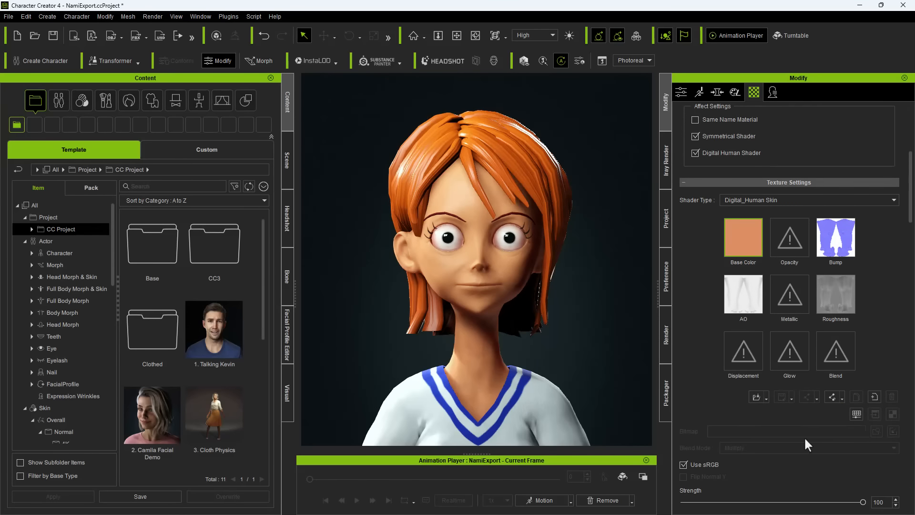
pyautogui.click(856, 414)
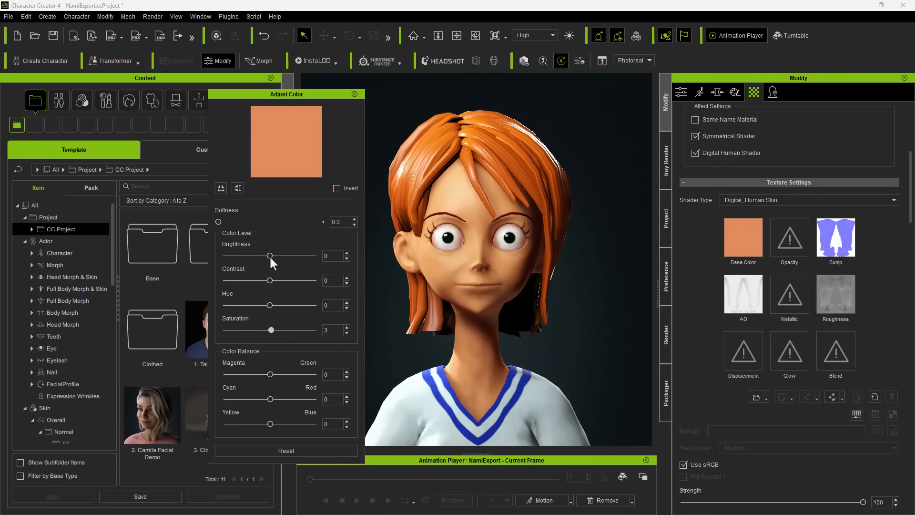
pyautogui.moveTo(269, 256); pyautogui.dragTo(270, 256)
pyautogui.click(354, 94)
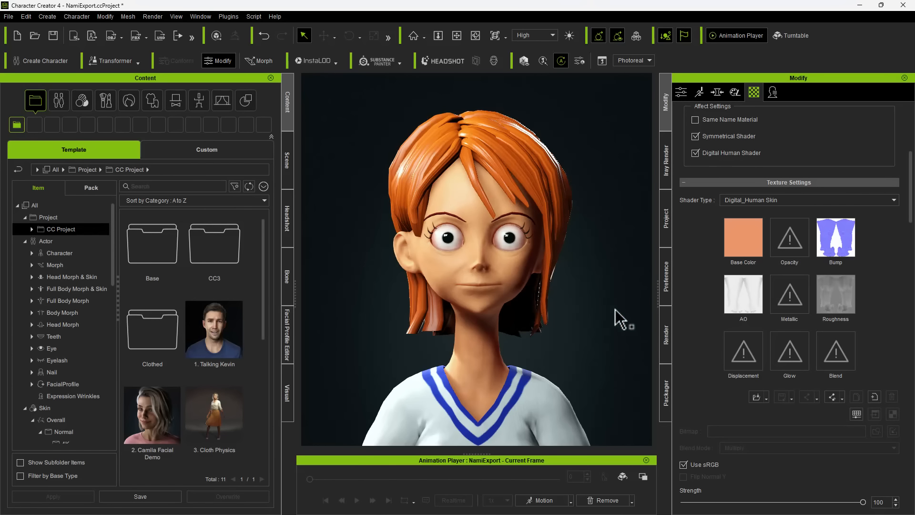
# - Turn on Activate Skin Color and its Color Adjustment in the skin materials' shader settings
pyautogui.scroll(-5, 736, 350)
pyautogui.scroll(7, 734, 354)
pyautogui.scroll(2, 733, 261)
pyautogui.scroll(-7, 743, 305)
pyautogui.scroll(-10, 764, 324)
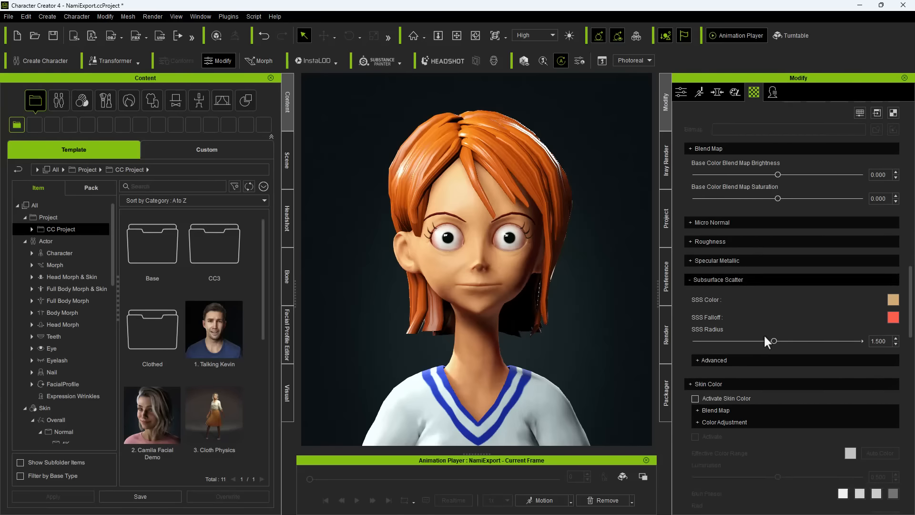
pyautogui.click(695, 341)
pyautogui.click(695, 380)
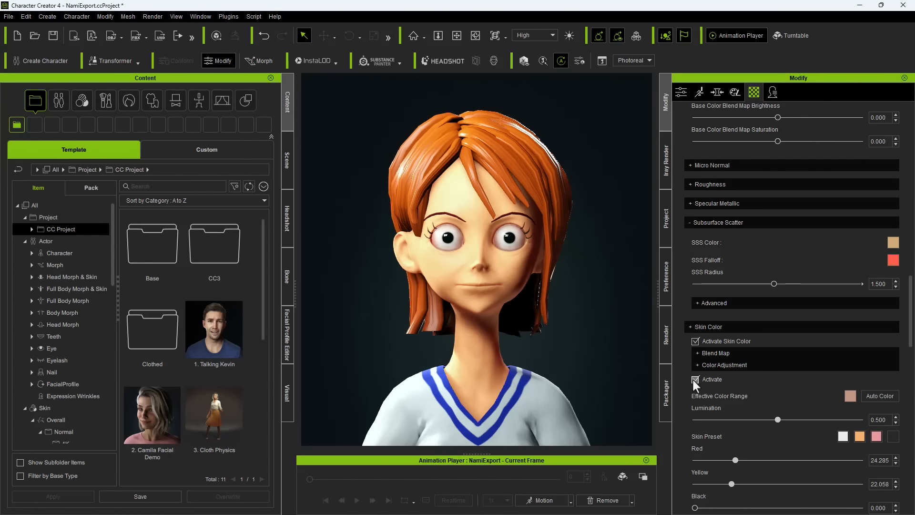
# - Apply Auto Color to the effective color range, set Lumination to 0.093, raise Red and lower Yellow
pyautogui.click(875, 400)
pyautogui.moveTo(708, 420)
pyautogui.mouseDown()
pyautogui.moveTo(785, 425)
pyautogui.moveTo(710, 425)
pyautogui.mouseUp()
pyautogui.moveTo(736, 460)
pyautogui.mouseDown()
pyautogui.moveTo(725, 458)
pyautogui.moveTo(751, 456)
pyautogui.mouseUp()
pyautogui.scroll(-4, 752, 456)
pyautogui.moveTo(732, 370); pyautogui.dragTo(710, 394)
# - Enable Use Blend Map for the skin color, set Blend Strength to 0.093 and apply Auto Color to the blend color
pyautogui.scroll(5, 785, 373)
pyautogui.click(742, 381)
pyautogui.click(696, 396)
pyautogui.moveTo(728, 436)
pyautogui.mouseDown()
pyautogui.moveTo(753, 436)
pyautogui.moveTo(711, 436)
pyautogui.mouseUp()
pyautogui.click(869, 416)
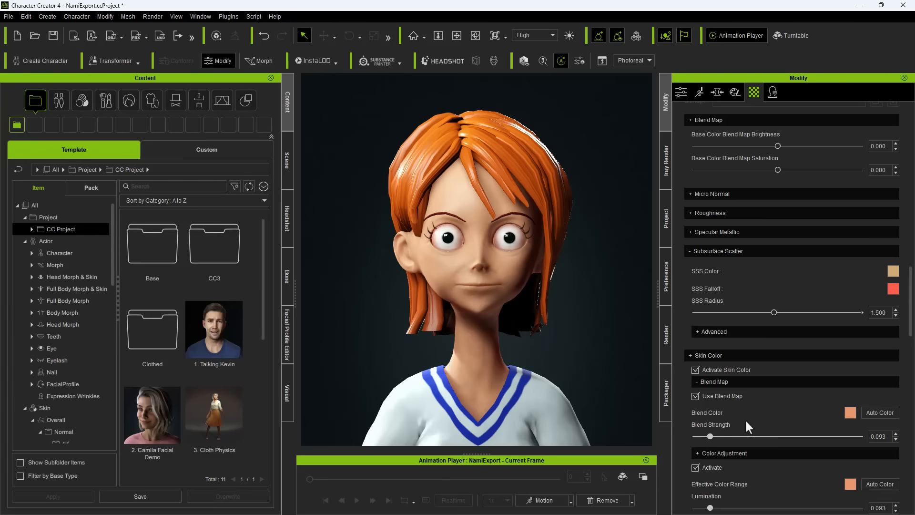
# - Reduce the bump strength of the selected skin materials to about 40
pyautogui.scroll(9, 804, 352)
pyautogui.scroll(20, 810, 315)
pyautogui.scroll(-10, 799, 307)
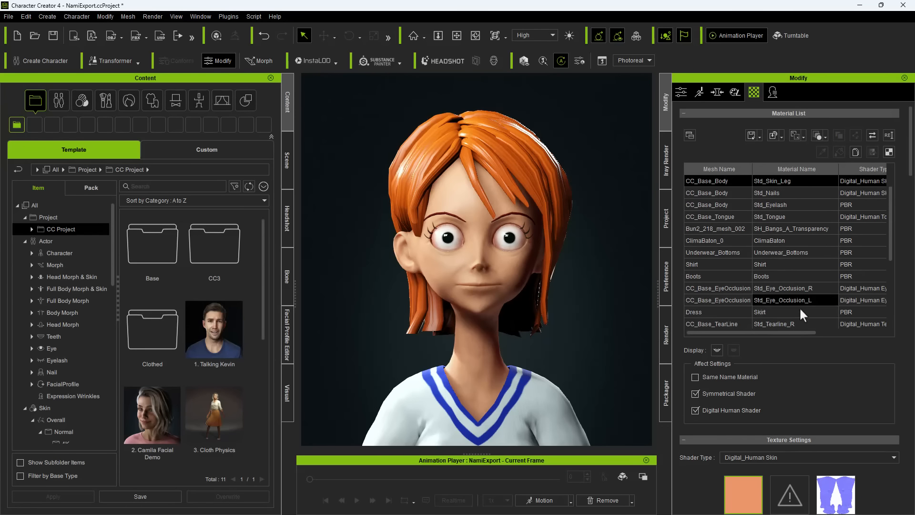
pyautogui.scroll(-3, 839, 309)
pyautogui.moveTo(771, 388); pyautogui.dragTo(724, 390)
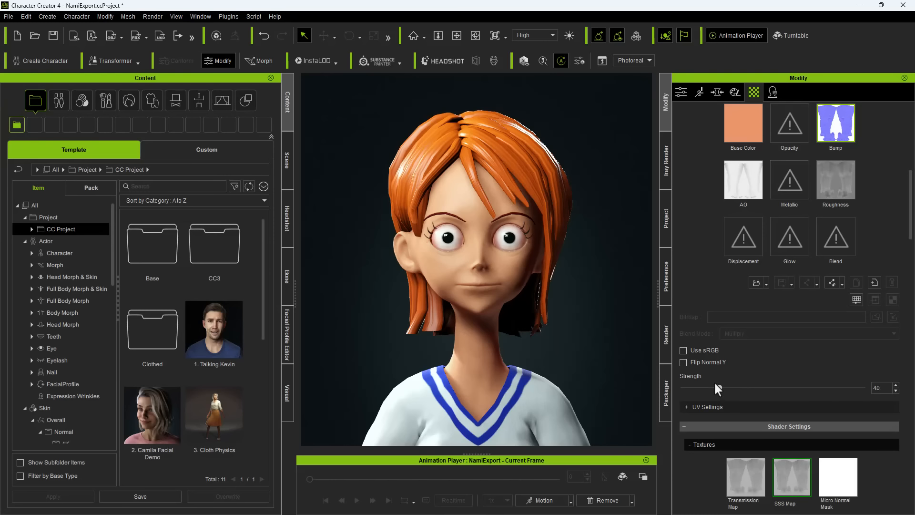
pyautogui.click(897, 390)
pyautogui.moveTo(910, 221); pyautogui.dragTo(904, 152)
pyautogui.scroll(3, 722, 218)
pyautogui.click(719, 216)
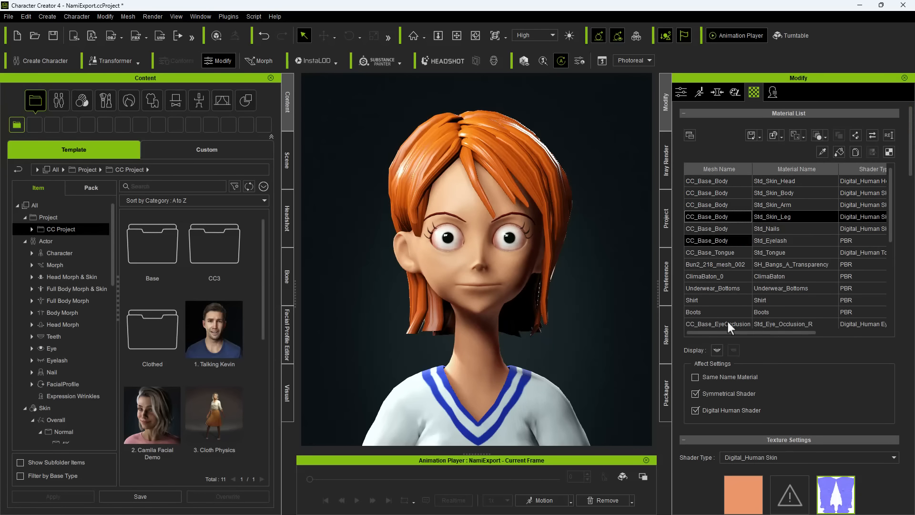
pyautogui.scroll(-3, 713, 248)
pyautogui.scroll(5, 553, 322)
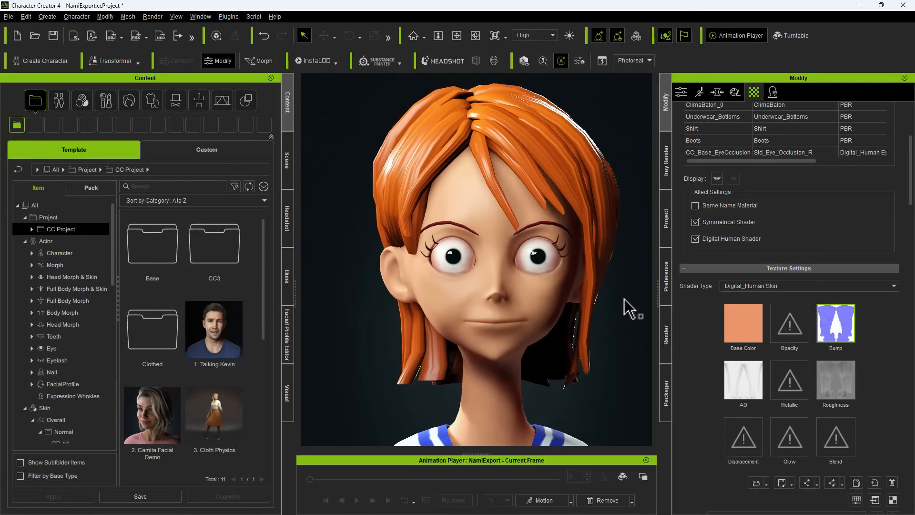
pyautogui.click(717, 92)
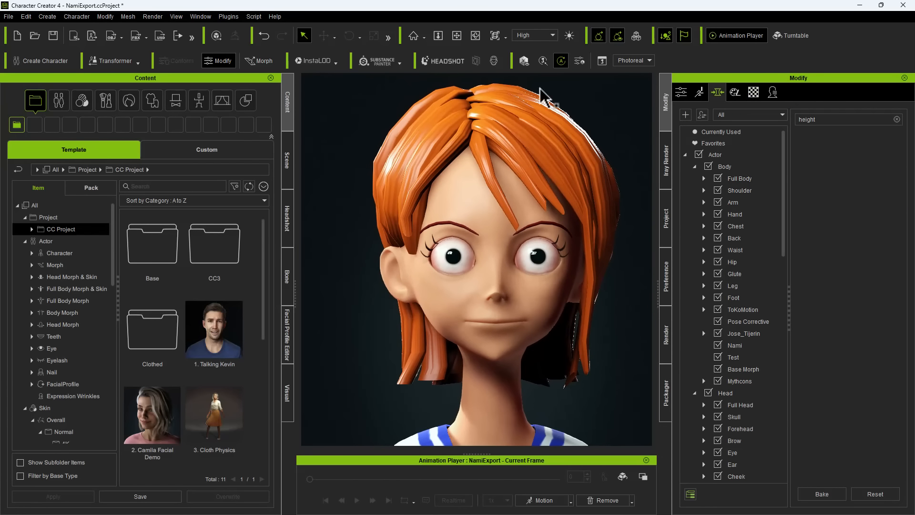
pyautogui.click(735, 92)
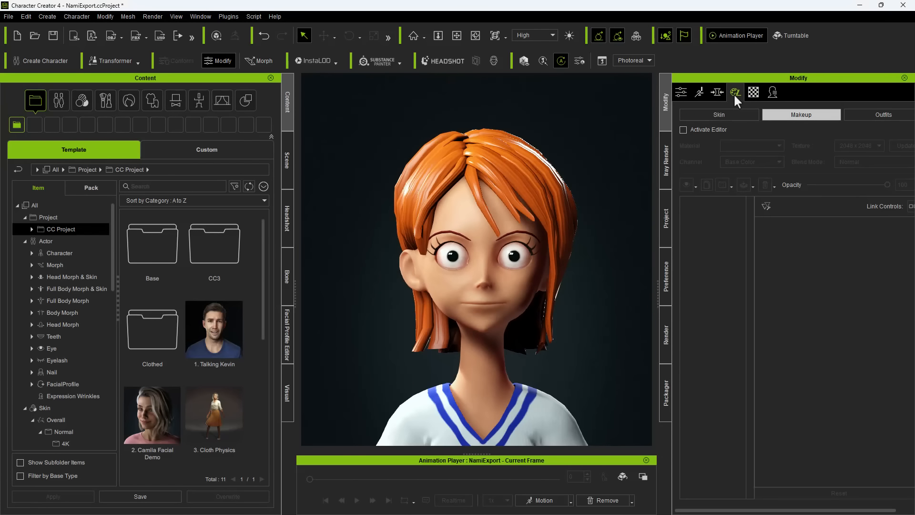
# - Select the CC_Base_Eye mesh and clear the morph search to list its eyeball morphs
pyautogui.rightClick(509, 260)
pyautogui.click(548, 289)
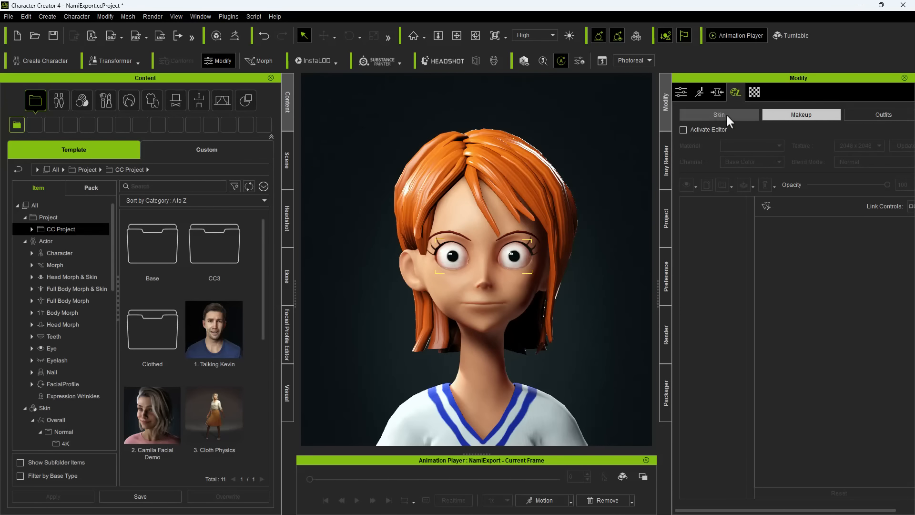
pyautogui.click(717, 92)
pyautogui.click(897, 119)
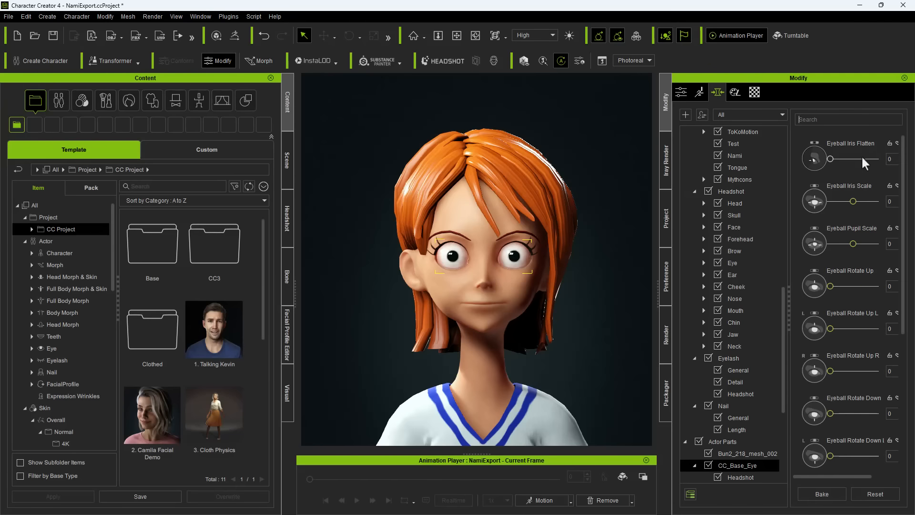
# - Set Eyeball Iris Scale to 150 with Eyeball Pupil Scale at 0, and bake the eye morphs
pyautogui.moveTo(853, 201); pyautogui.dragTo(882, 204)
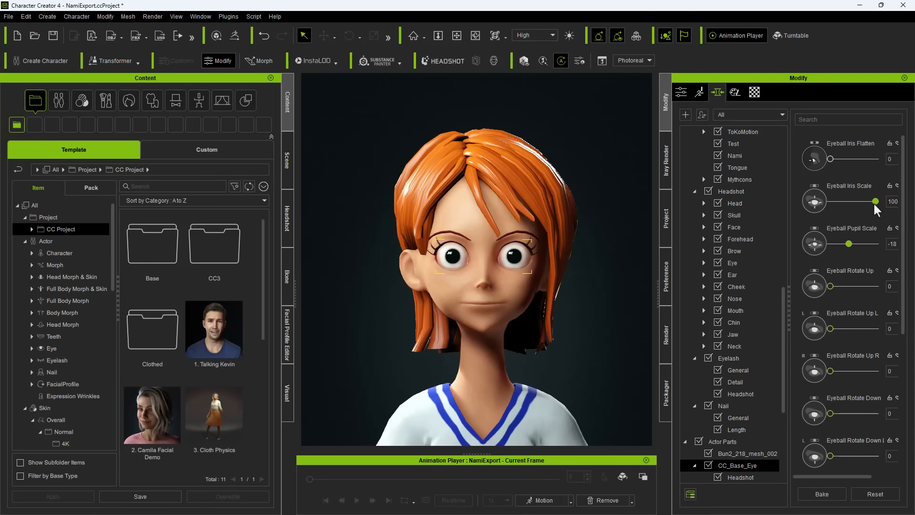
pyautogui.doubleClick(893, 244)
pyautogui.write('150')
pyautogui.press('Return')
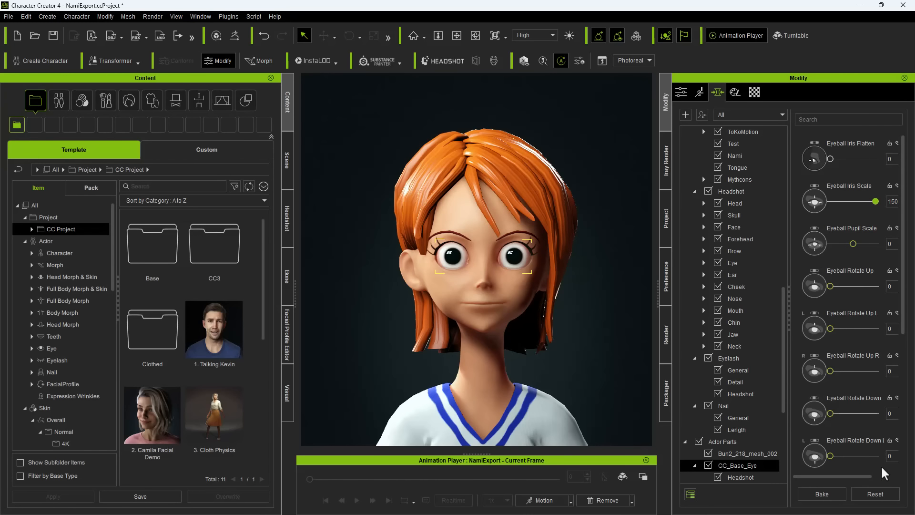
pyautogui.click(822, 495)
# - Set the Iris UV Radius of the Std_Cornea_L material to 0.125
pyautogui.click(755, 92)
pyautogui.scroll(10, 765, 179)
pyautogui.scroll(3, 762, 205)
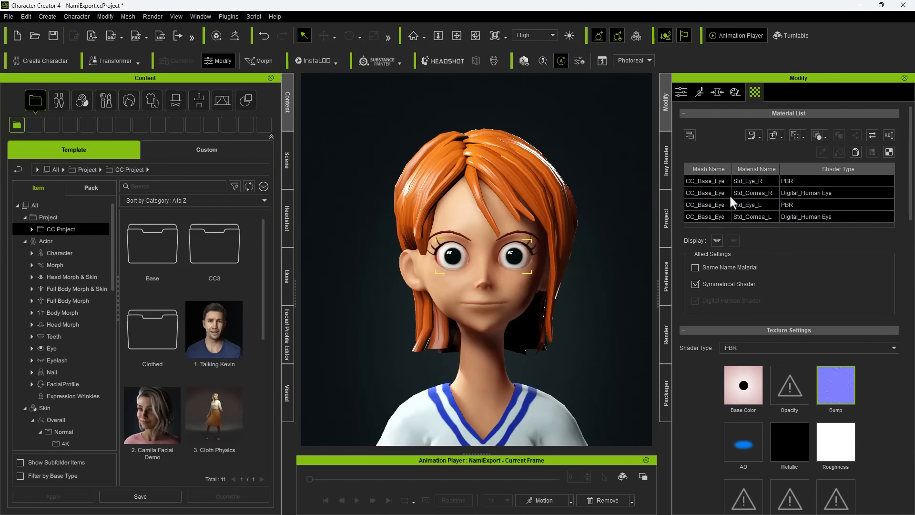
pyautogui.click(719, 217)
pyautogui.scroll(-15, 891, 284)
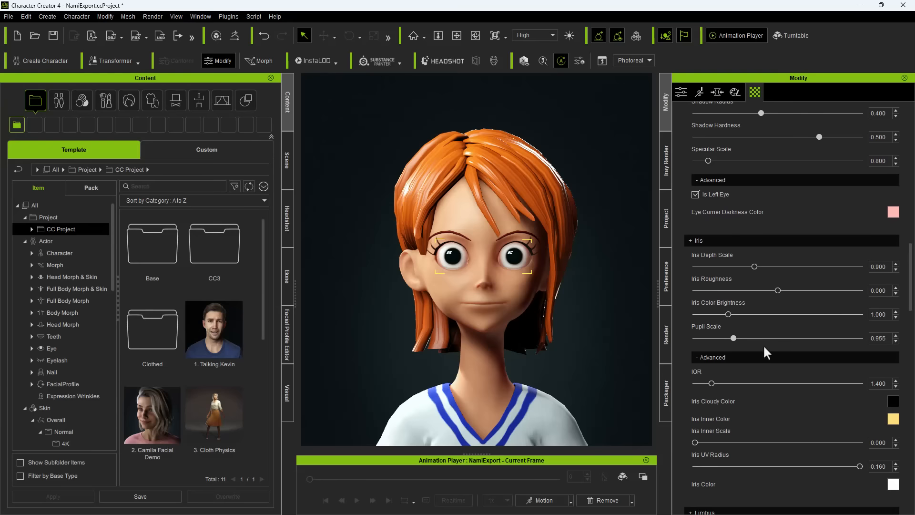
pyautogui.scroll(-1, 730, 377)
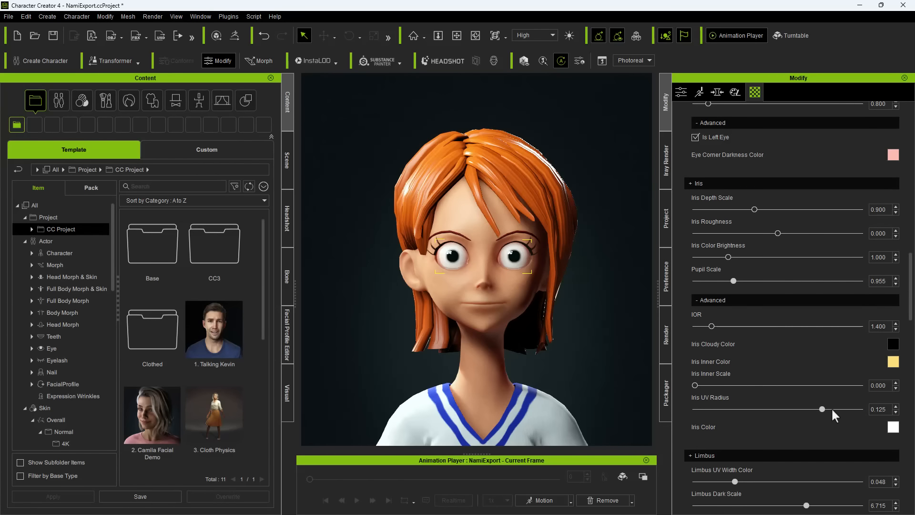
pyautogui.scroll(1, 827, 318)
pyautogui.scroll(9, 827, 320)
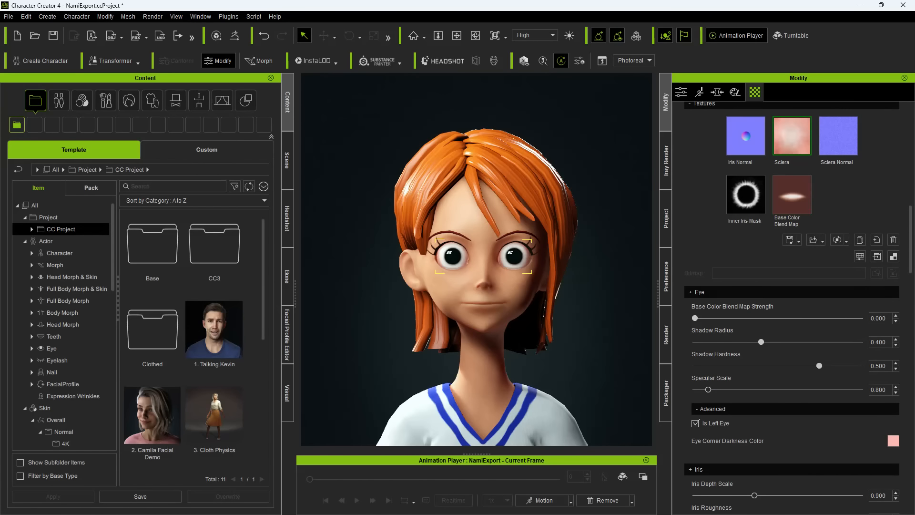
# - Apply the D4_Happy expression from the 01-Happy style to the character in Edit Facial and close the editor
pyautogui.click(347, 248)
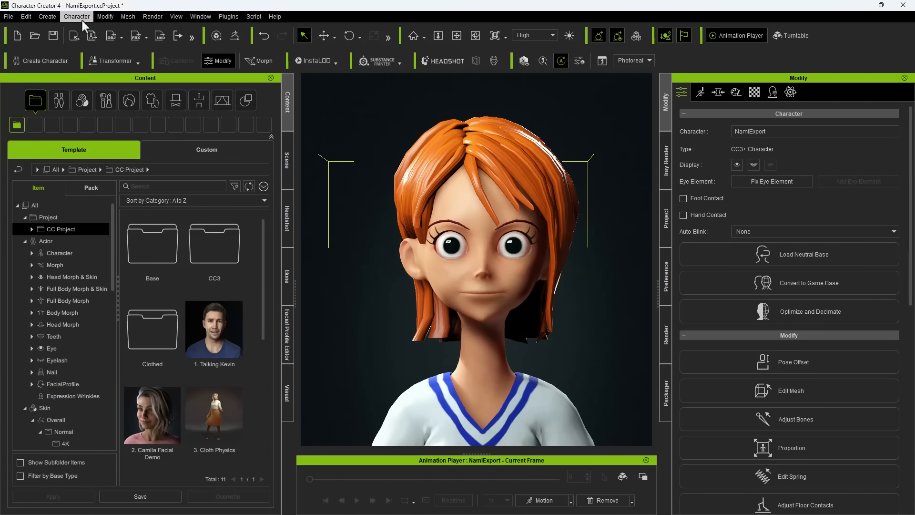
pyautogui.click(106, 16)
pyautogui.click(143, 60)
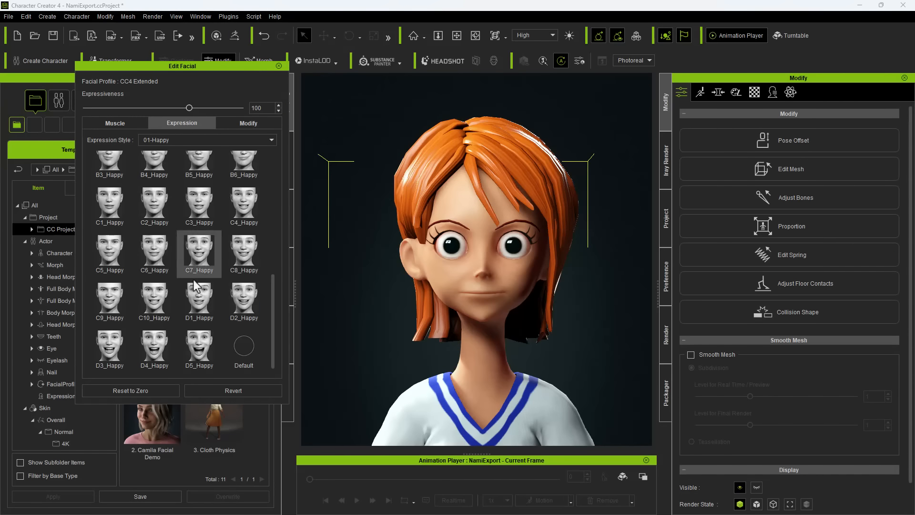
pyautogui.click(154, 346)
pyautogui.scroll(3, 381, 293)
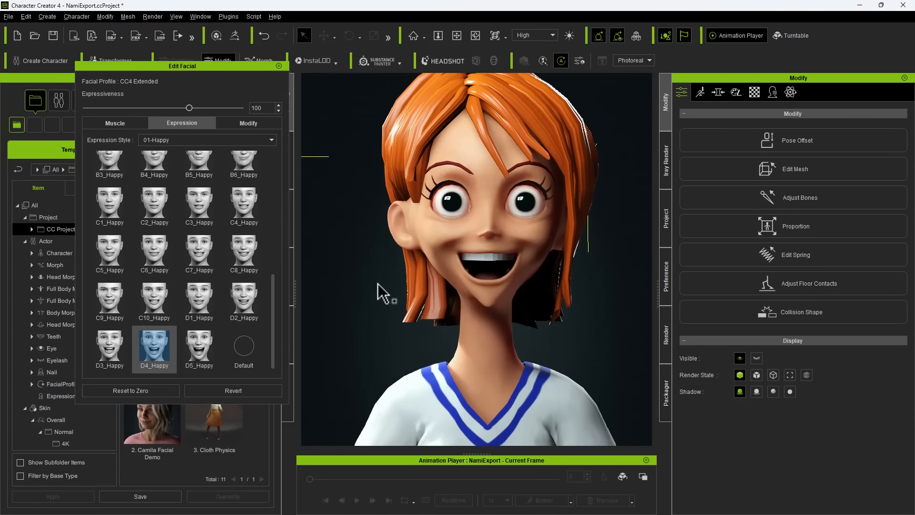
pyautogui.click(280, 66)
# - Auto smooth the normals of the CC_Base_Teeth mesh at an angle of 45
pyautogui.click(485, 256)
pyautogui.click(128, 17)
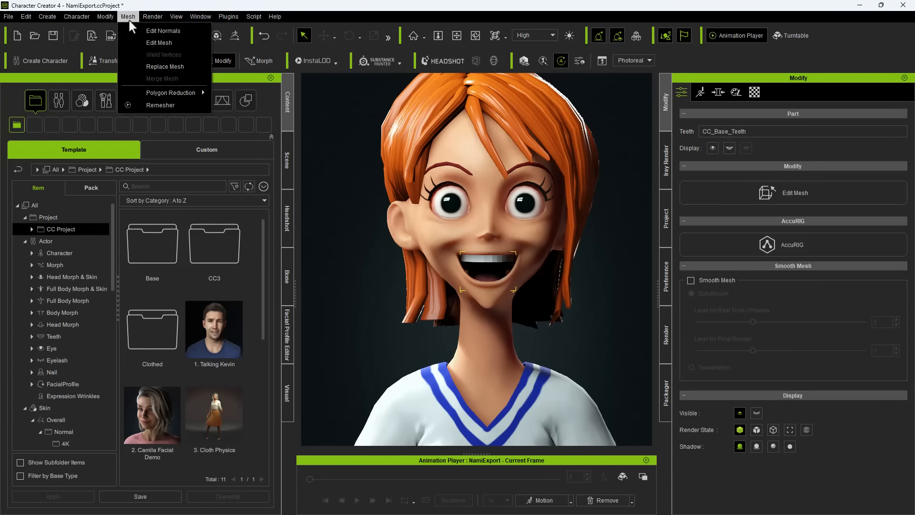
pyautogui.click(144, 30)
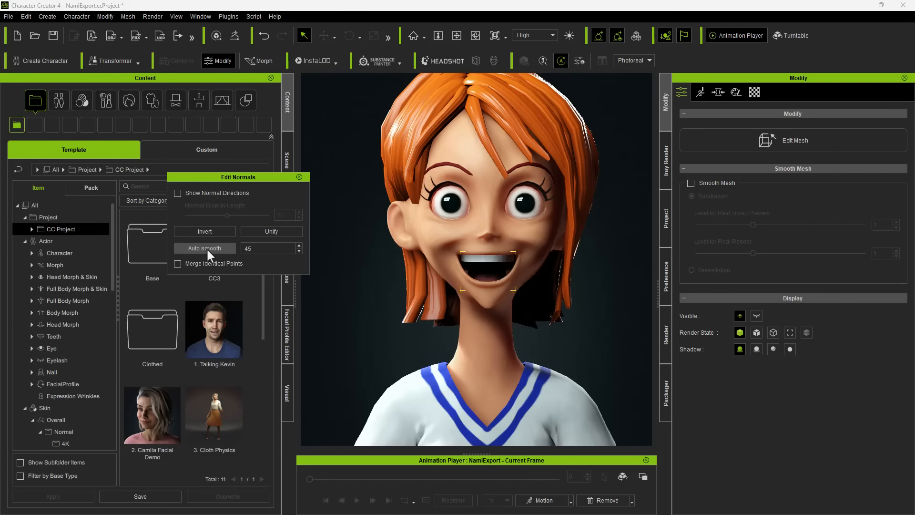
pyautogui.click(300, 178)
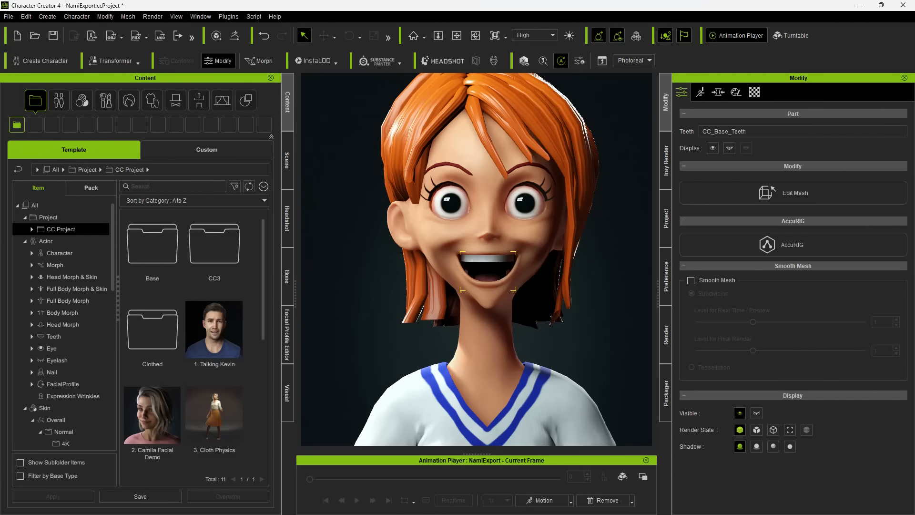
# - Apply the wide-open D5_Happy expression to the character in Edit Facial to expose the teeth
pyautogui.click(125, 62)
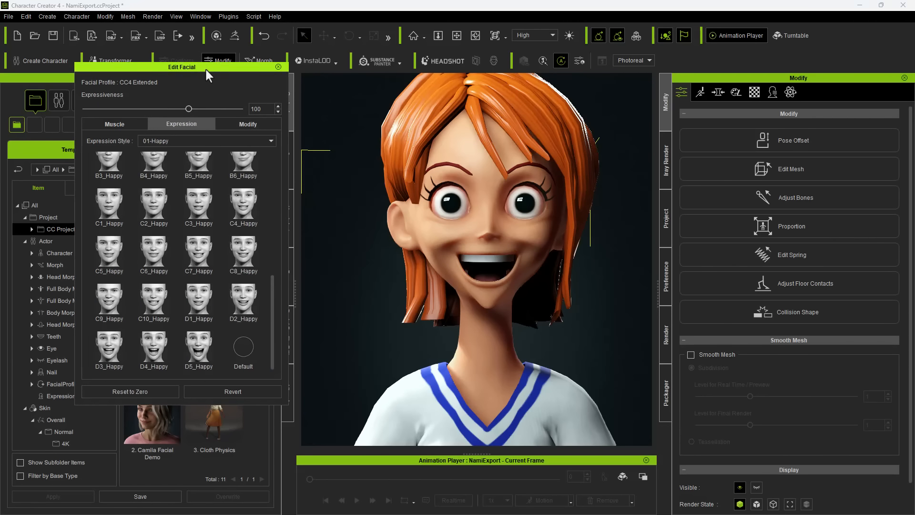
pyautogui.moveTo(206, 70); pyautogui.dragTo(252, 71)
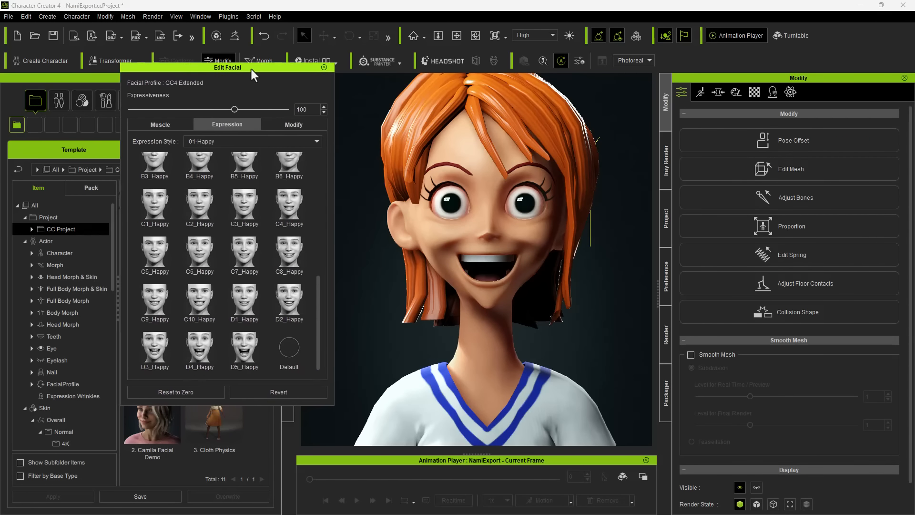
pyautogui.click(252, 342)
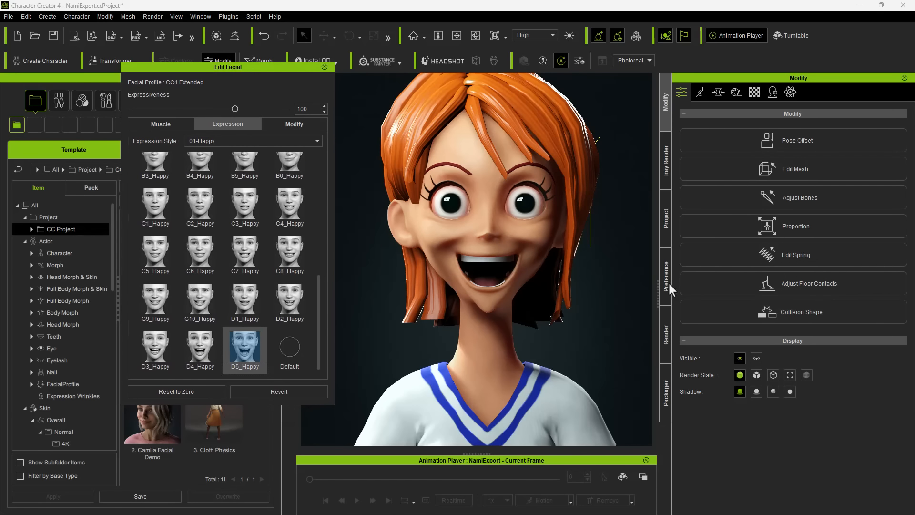
pyautogui.scroll(3, 491, 313)
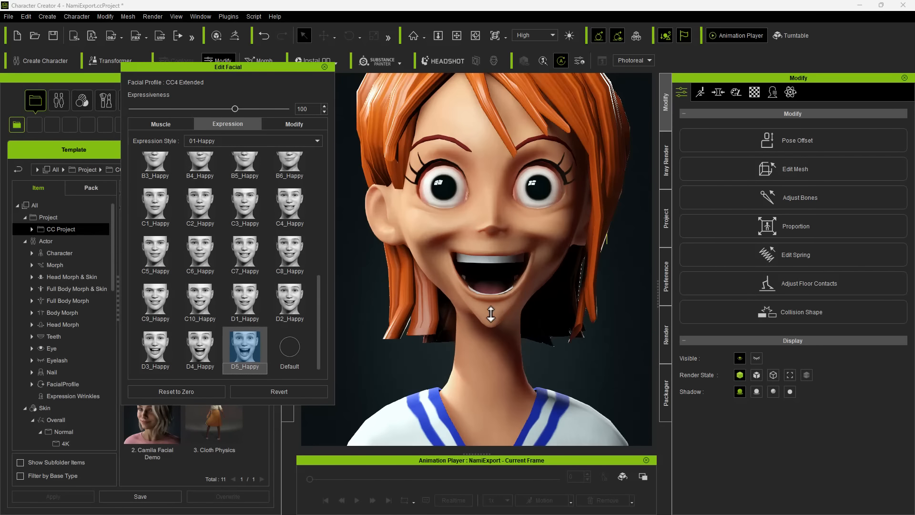
pyautogui.moveTo(490, 321)
pyautogui.mouseDown(button='right')
pyautogui.moveTo(400, 333)
pyautogui.moveTo(471, 314)
pyautogui.moveTo(482, 327)
pyautogui.mouseUp(button='right')
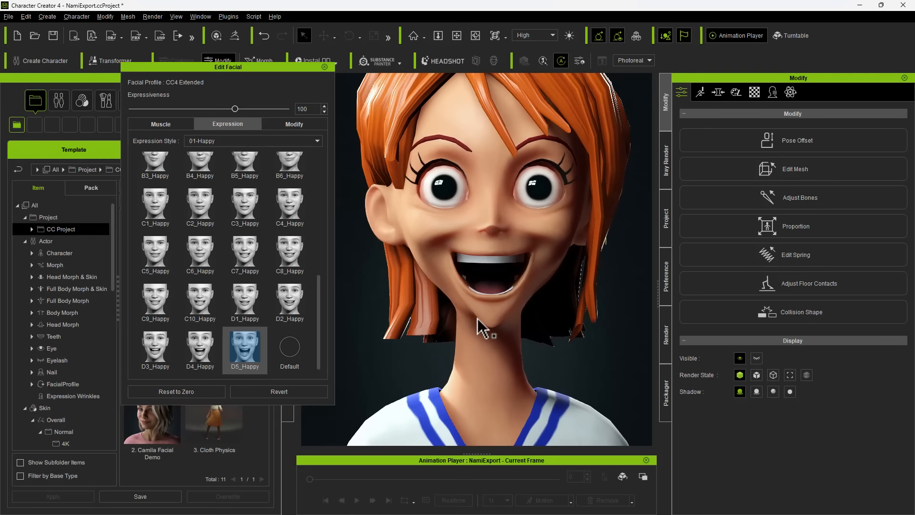
# - Raise and rotate the lower teeth as mesh elements with Edit Mesh on the teeth mesh
pyautogui.click(511, 261)
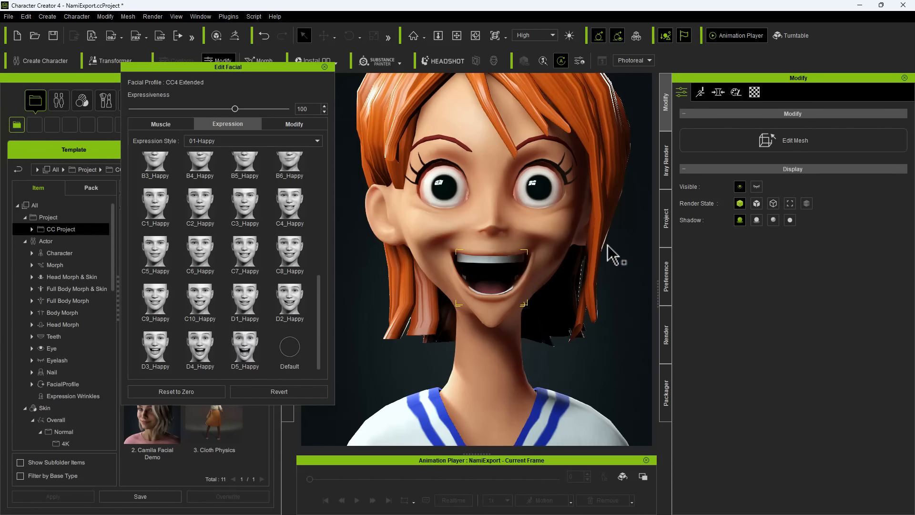
pyautogui.click(720, 139)
pyautogui.click(812, 144)
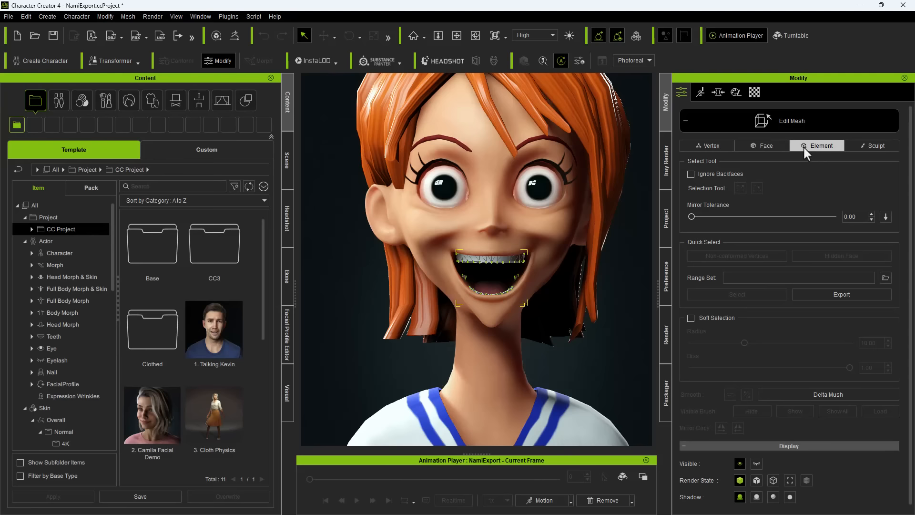
pyautogui.moveTo(420, 352); pyautogui.dragTo(560, 285)
pyautogui.click(324, 36)
pyautogui.moveTo(374, 241); pyautogui.dragTo(547, 266, button='right')
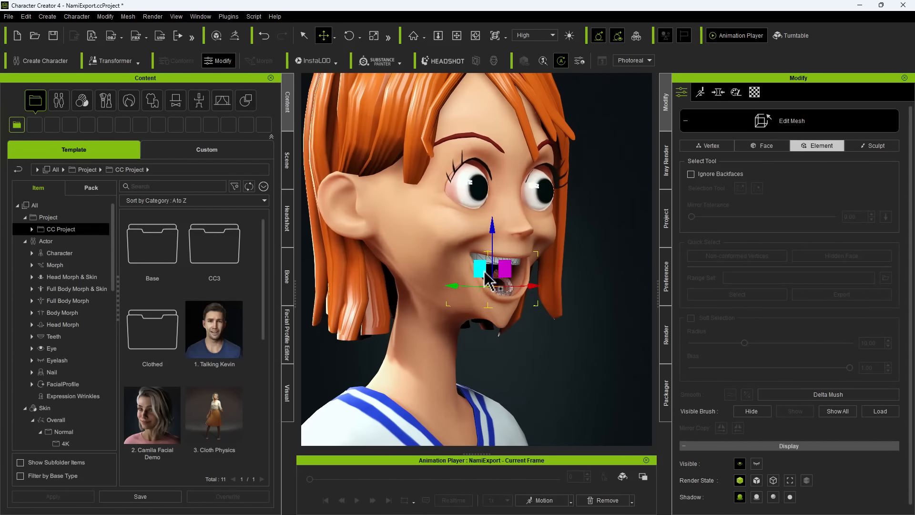
pyautogui.click(350, 35)
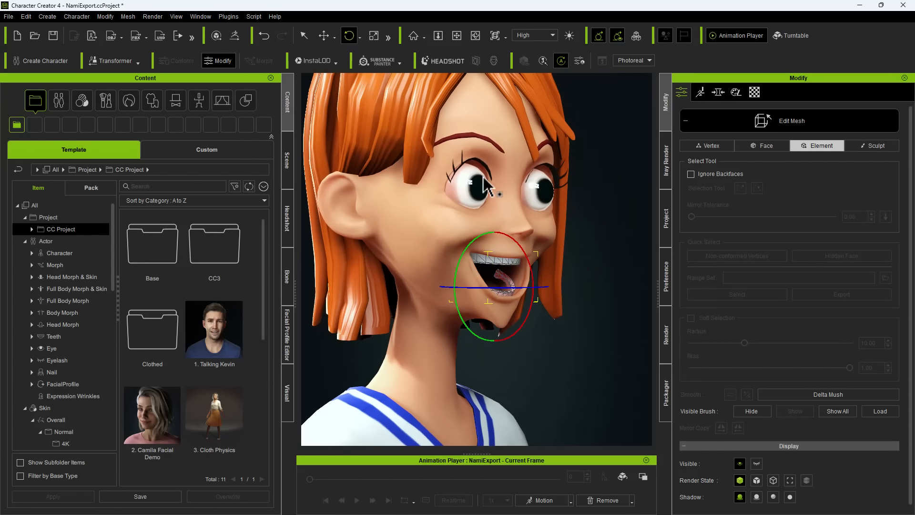
pyautogui.moveTo(539, 260); pyautogui.dragTo(408, 259, button='right')
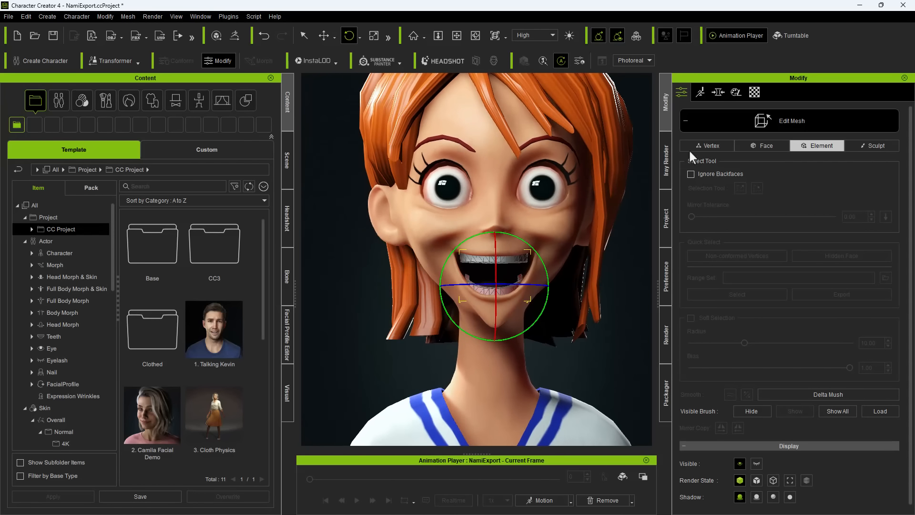
pyautogui.click(723, 130)
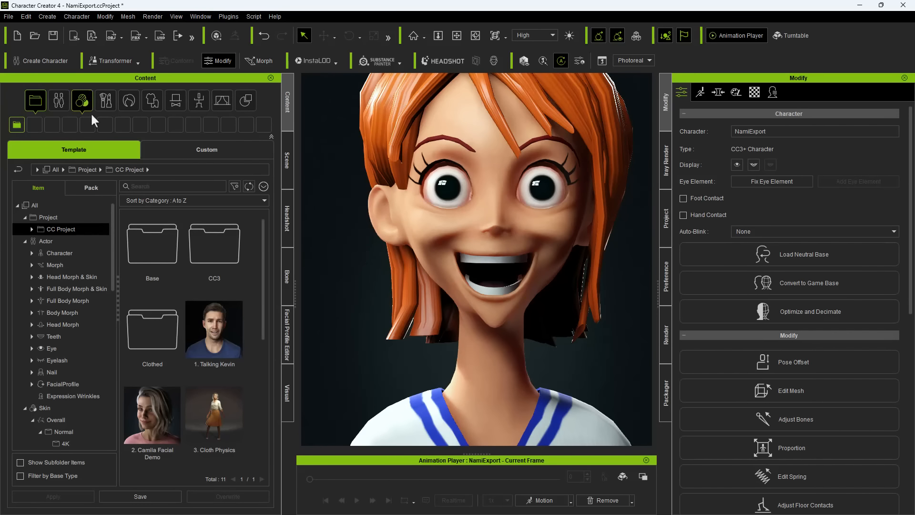
# - Preview the 01-Happy expressions from D4_Happy back through C2_Happy in Edit Facial to check the teeth, and close the editor
pyautogui.click(85, 15)
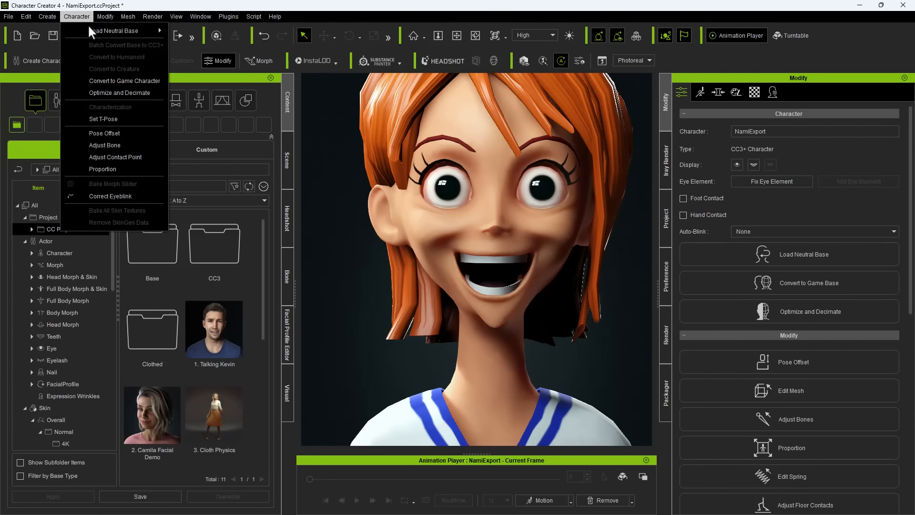
pyautogui.click(125, 57)
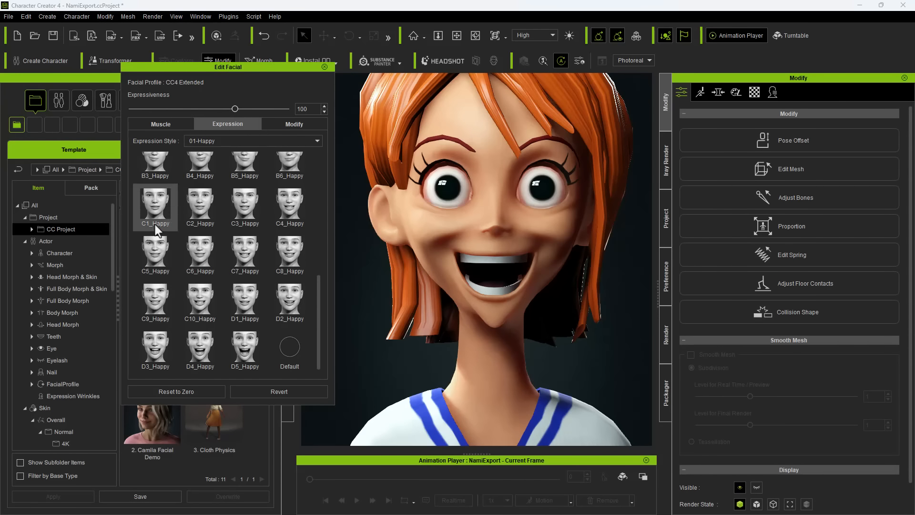
pyautogui.click(196, 356)
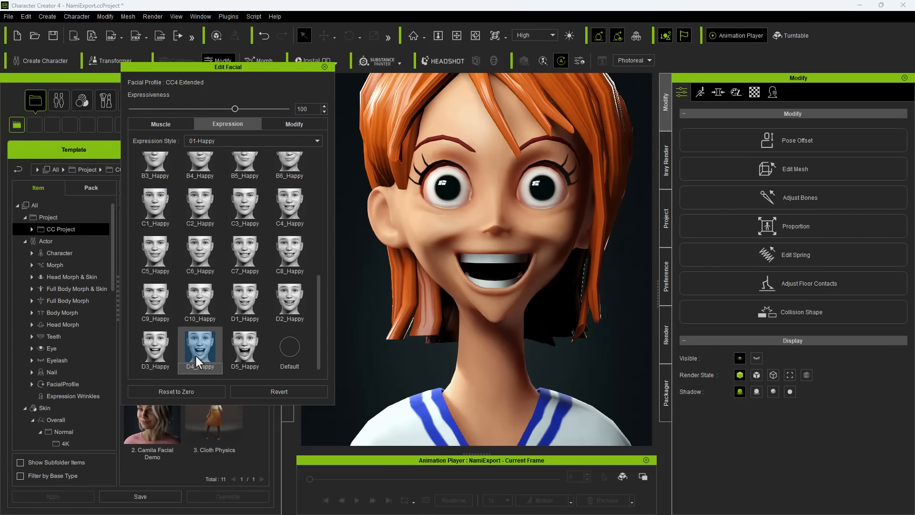
pyautogui.click(167, 354)
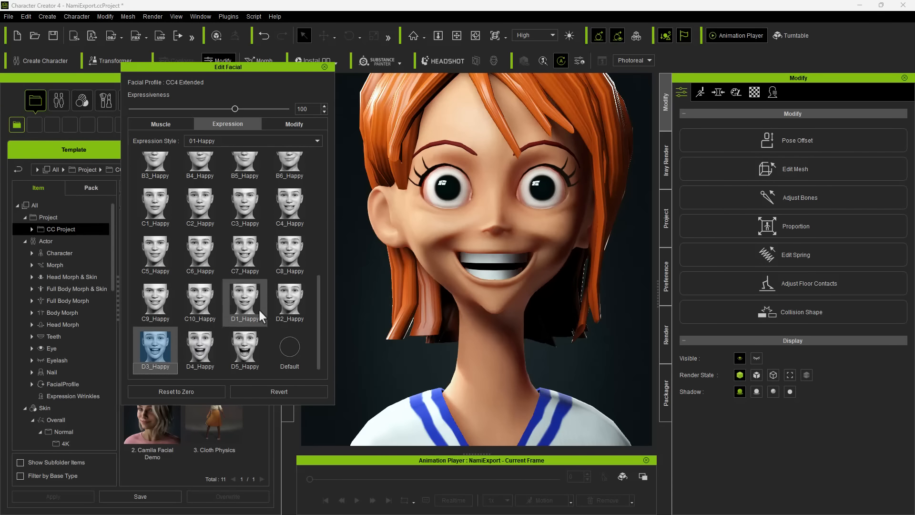
pyautogui.click(278, 308)
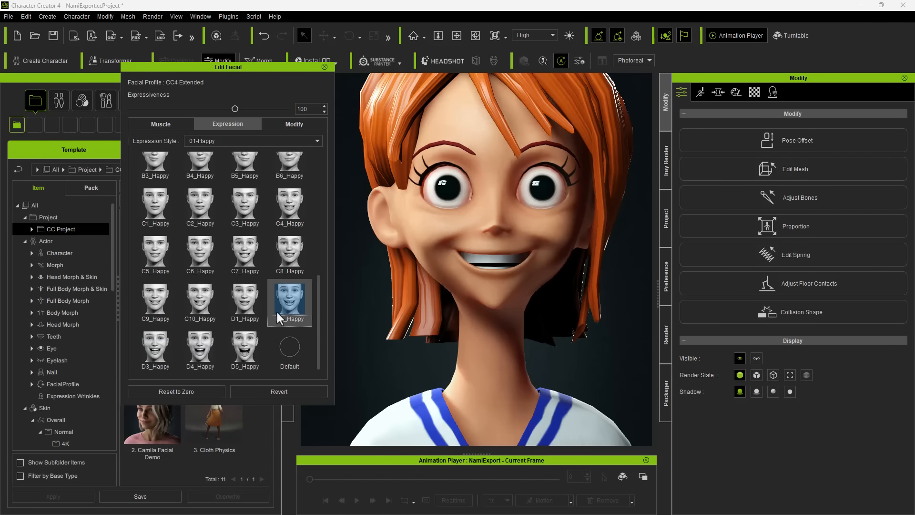
pyautogui.click(242, 312)
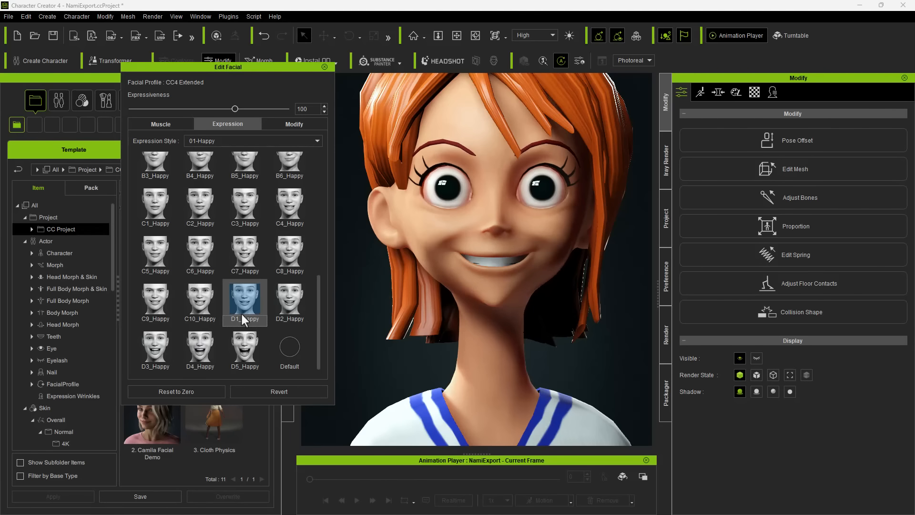
pyautogui.click(199, 306)
pyautogui.click(160, 307)
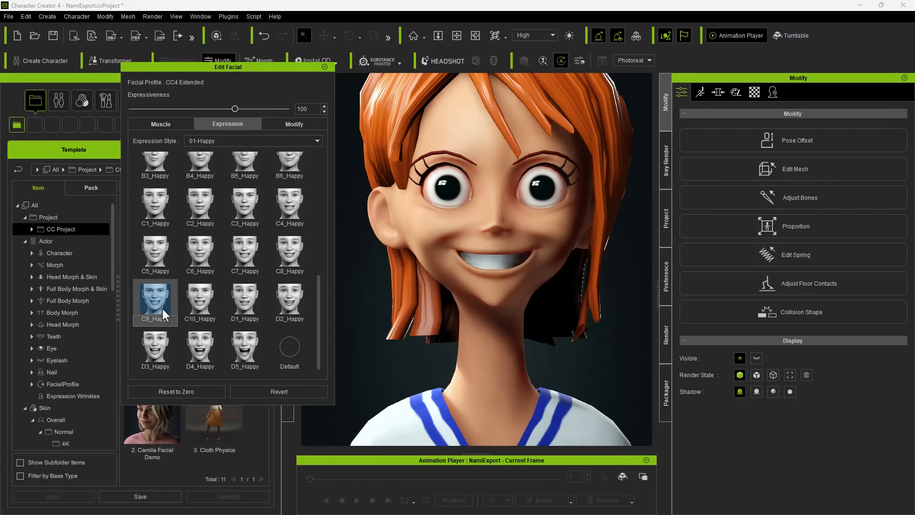
pyautogui.click(299, 252)
pyautogui.click(258, 252)
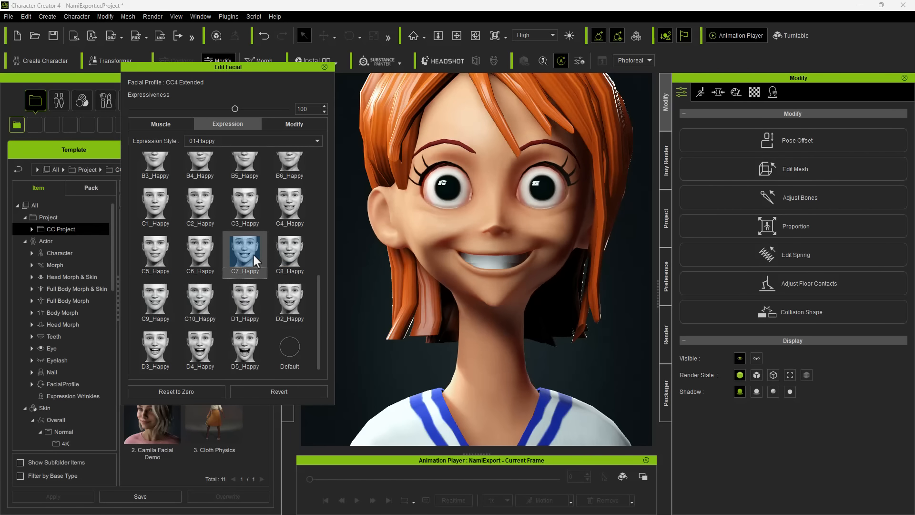
pyautogui.click(210, 251)
pyautogui.click(167, 250)
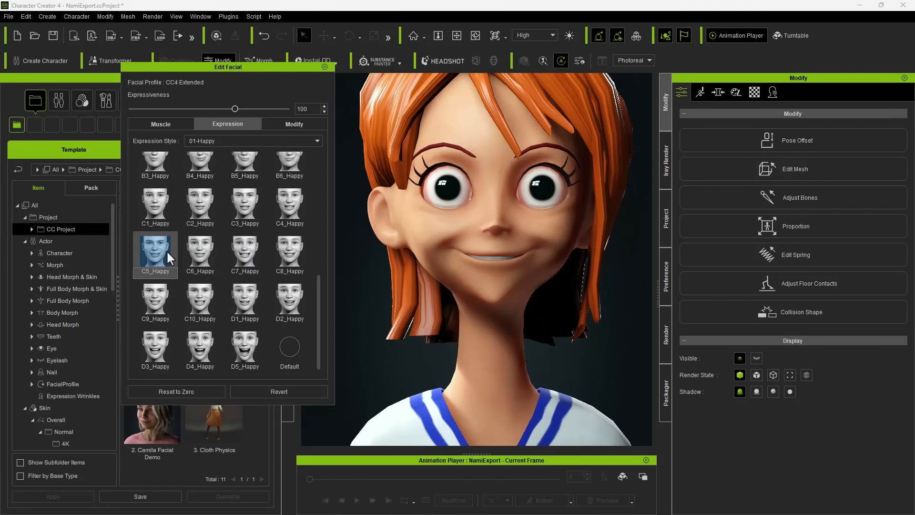
pyautogui.click(282, 213)
pyautogui.click(252, 213)
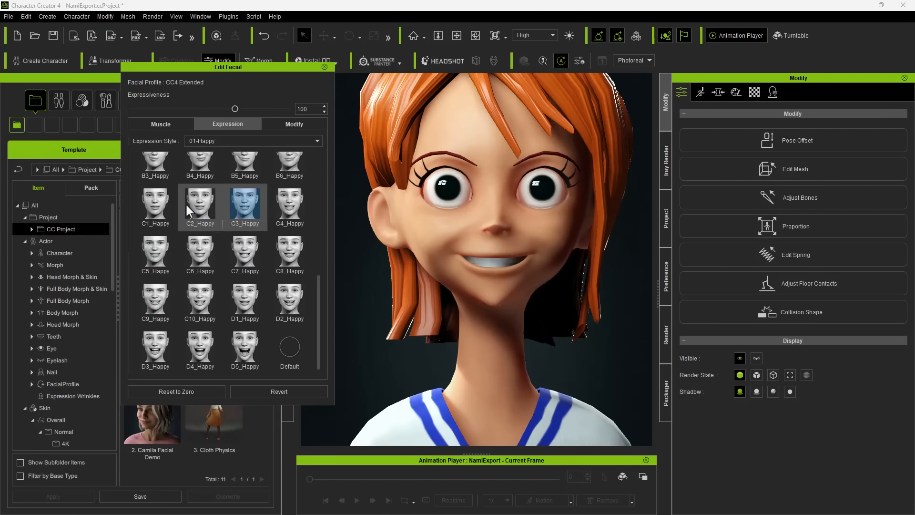
pyautogui.click(187, 203)
pyautogui.click(324, 67)
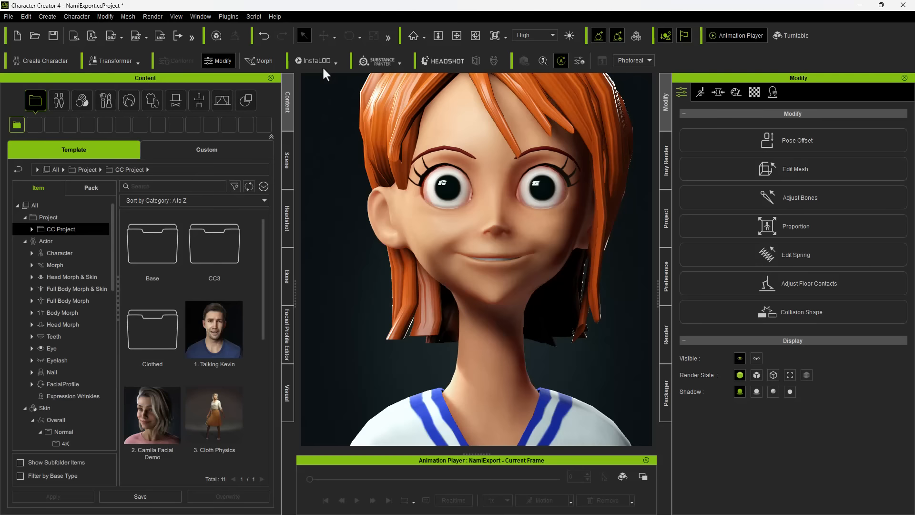
# - In Proportion with symmetric Face bones, scale both eye bones to about 159 and move them back to about Y -6.1
pyautogui.click(367, 94)
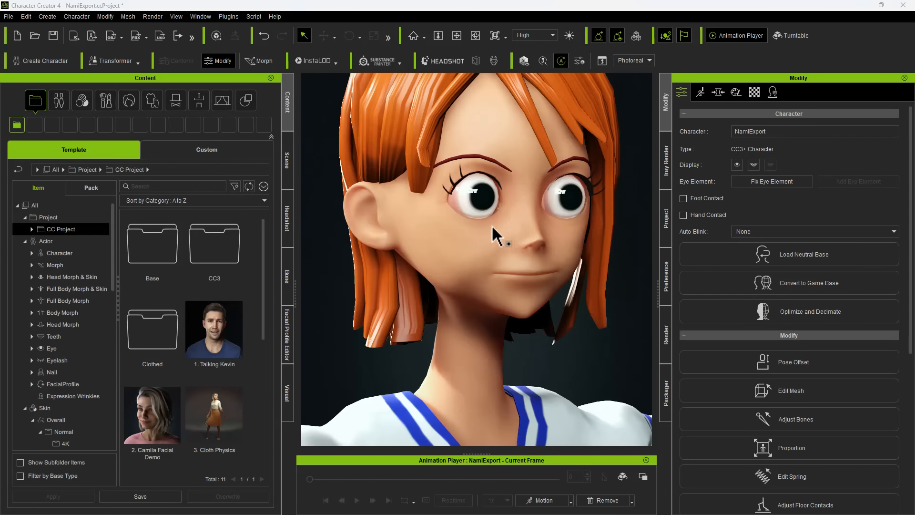
pyautogui.moveTo(492, 225); pyautogui.dragTo(510, 227, button='right')
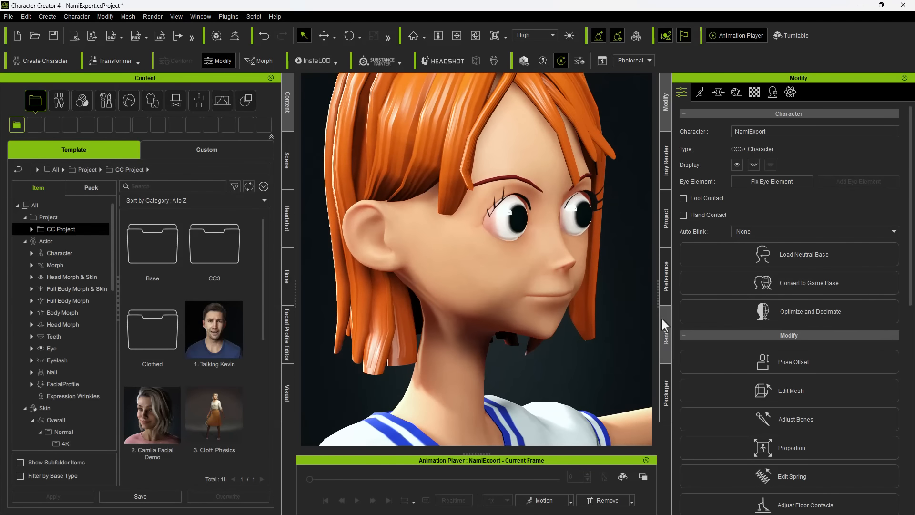
pyautogui.click(740, 446)
pyautogui.click(698, 148)
pyautogui.click(786, 128)
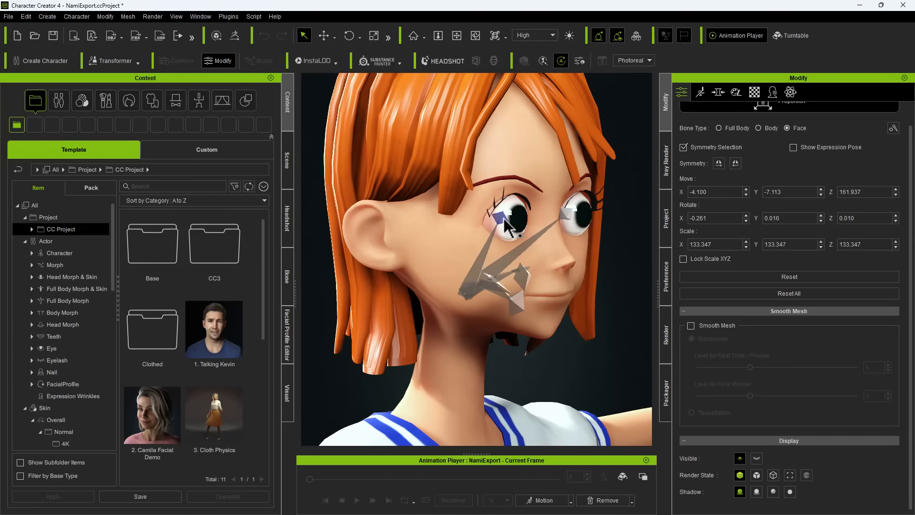
pyautogui.click(469, 213)
pyautogui.scroll(2, 492, 190)
pyautogui.moveTo(494, 191); pyautogui.dragTo(484, 189)
pyautogui.moveTo(484, 189); pyautogui.dragTo(515, 192, button='right')
pyautogui.moveTo(481, 194)
pyautogui.mouseDown()
pyautogui.moveTo(497, 204)
pyautogui.moveTo(475, 191)
pyautogui.mouseUp()
pyautogui.click(374, 38)
pyautogui.click(324, 37)
pyautogui.moveTo(475, 192); pyautogui.dragTo(524, 205, button='right')
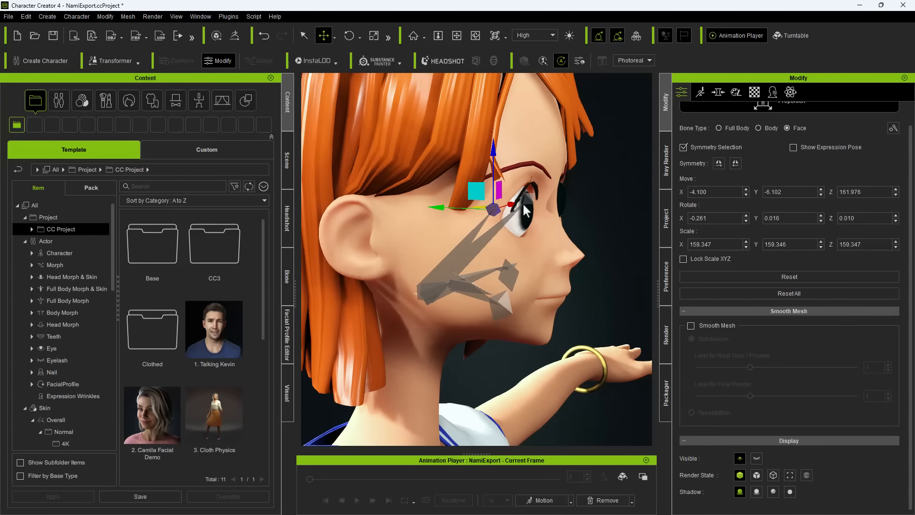
# - Enlarge both eye bones to about 180, shift them slightly deeper into the head, and close Proportion
pyautogui.click(374, 38)
pyautogui.click(325, 37)
pyautogui.moveTo(504, 187)
pyautogui.mouseDown()
pyautogui.moveTo(469, 188)
pyautogui.moveTo(508, 195)
pyautogui.mouseUp()
pyautogui.press('f')
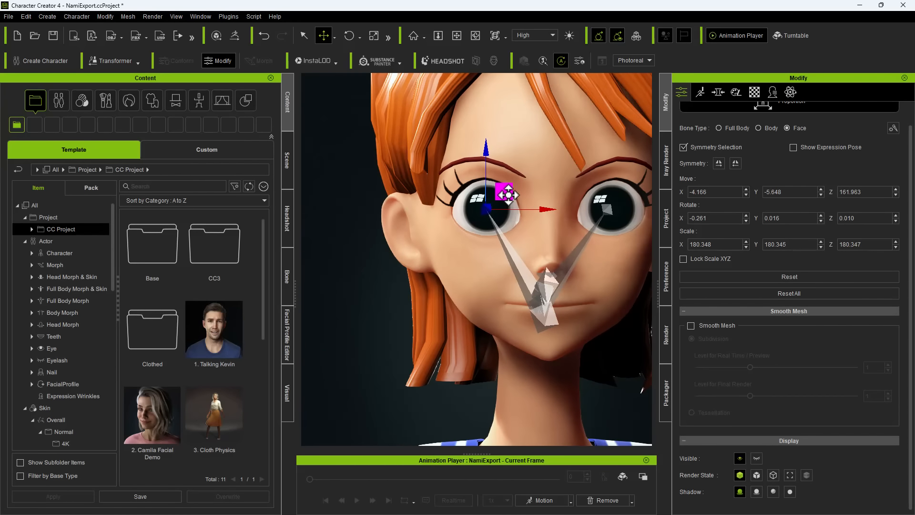
pyautogui.moveTo(508, 195); pyautogui.dragTo(735, 228, button='right')
pyautogui.moveTo(461, 196); pyautogui.dragTo(503, 191)
pyautogui.press('f')
pyautogui.scroll(1, 715, 179)
pyautogui.click(762, 121)
pyautogui.scroll(-5, 512, 233)
pyautogui.scroll(4, 512, 233)
# - Select the CC_Base_Eye mesh, reduce its Eyeball Iris Scale morph below 0, and bake the result
pyautogui.rightClick(470, 212)
pyautogui.click(491, 243)
pyautogui.click(718, 92)
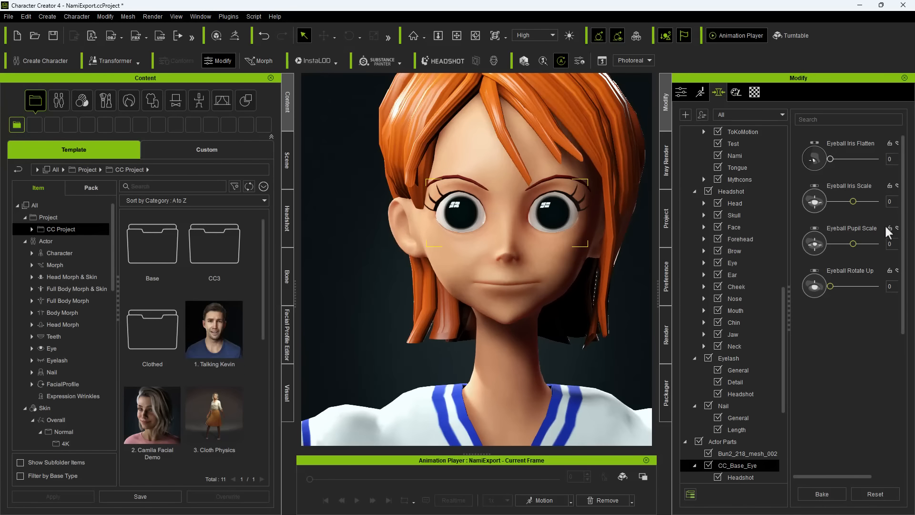
pyautogui.moveTo(853, 201); pyautogui.dragTo(837, 201)
pyautogui.click(833, 492)
# - From a side view, reposition the right eye's upper eyelash as a mesh element with Edit Mesh on the character
pyautogui.click(364, 307)
pyautogui.keyDown('alt'); pyautogui.moveTo(363, 306); pyautogui.dragTo(624, 286); pyautogui.keyUp('alt')
pyautogui.scroll(4, 604, 303)
pyautogui.click(683, 92)
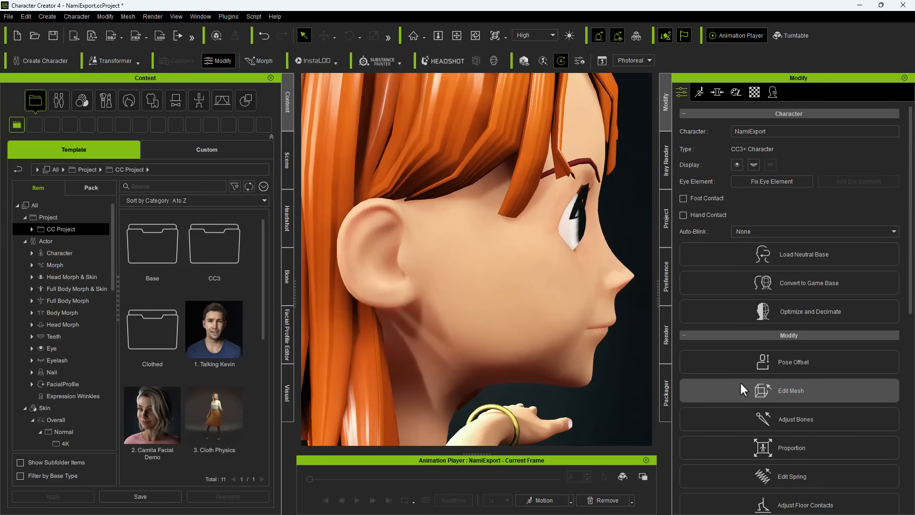
pyautogui.click(573, 213)
pyautogui.click(324, 35)
pyautogui.click(585, 263)
pyautogui.moveTo(567, 236); pyautogui.dragTo(574, 217)
pyautogui.click(575, 217)
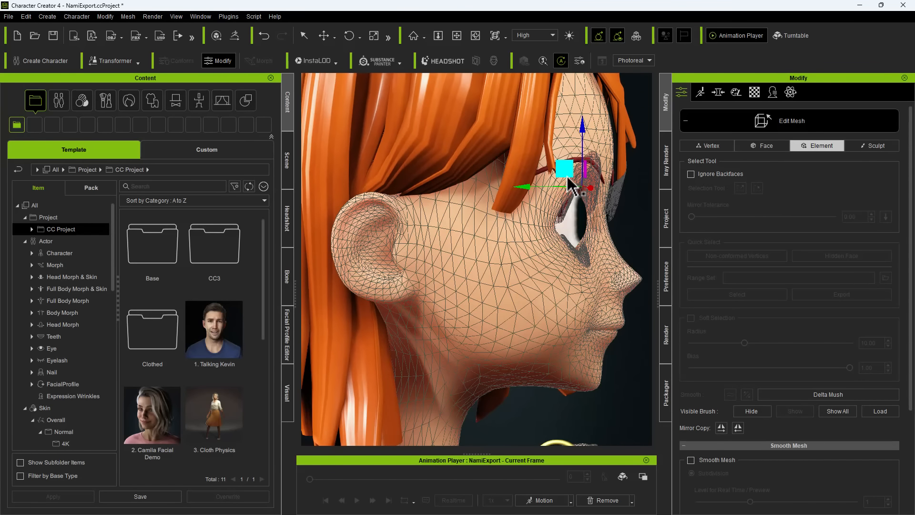
pyautogui.click(349, 35)
pyautogui.click(324, 36)
pyautogui.moveTo(553, 181)
pyautogui.keyDown('alt'); pyautogui.mouseDown()
pyautogui.moveTo(462, 203)
pyautogui.moveTo(521, 215)
pyautogui.moveTo(558, 190)
pyautogui.mouseUp(); pyautogui.keyUp('alt')
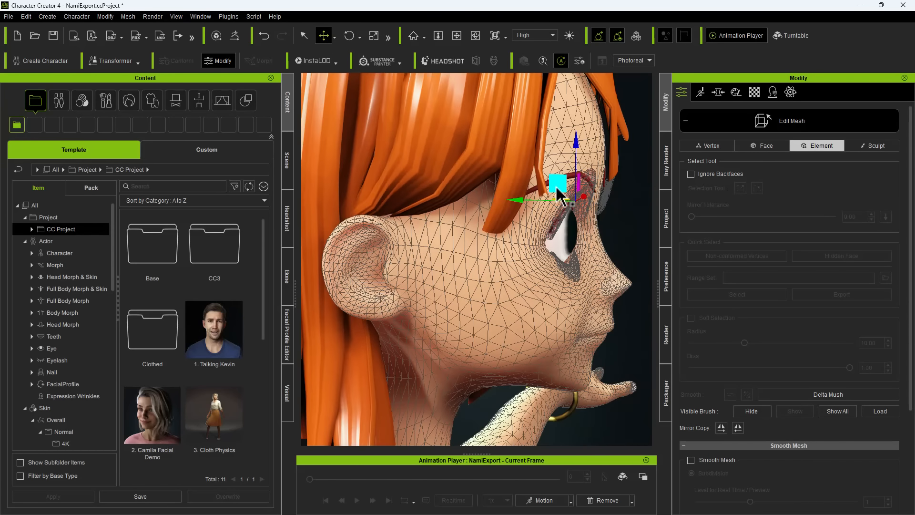
# - Mirror copy the repositioned upper eyelash to the opposite eye and close Edit Mesh
pyautogui.click(723, 429)
pyautogui.scroll(-5, 619, 348)
pyautogui.keyDown('alt'); pyautogui.moveTo(567, 320); pyautogui.dragTo(512, 286); pyautogui.keyUp('alt')
pyautogui.click(740, 119)
pyautogui.scroll(5, 508, 209)
# - Reopen Edit Mesh and fine-tune the right upper eyelash element's position and rotation so it sits against the enlarged eye
pyautogui.keyDown('alt'); pyautogui.moveTo(509, 210); pyautogui.dragTo(415, 219); pyautogui.keyUp('alt')
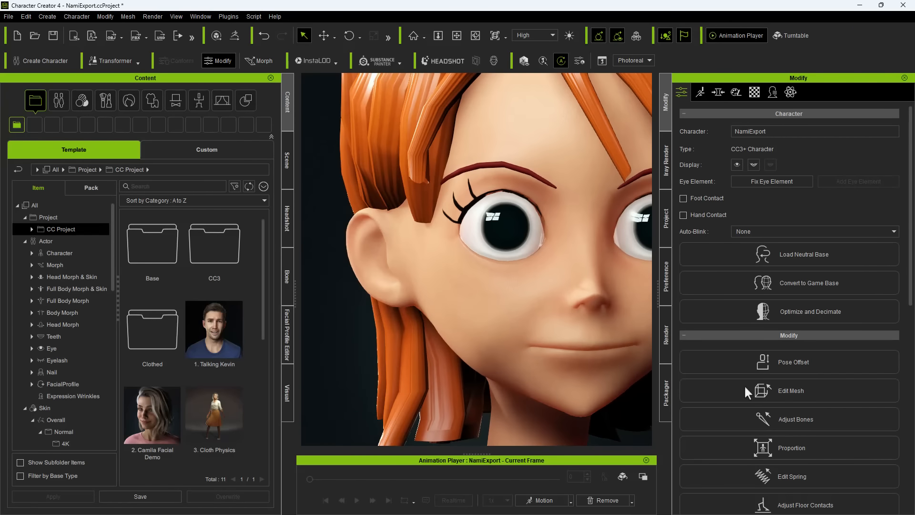
pyautogui.click(791, 391)
pyautogui.click(523, 185)
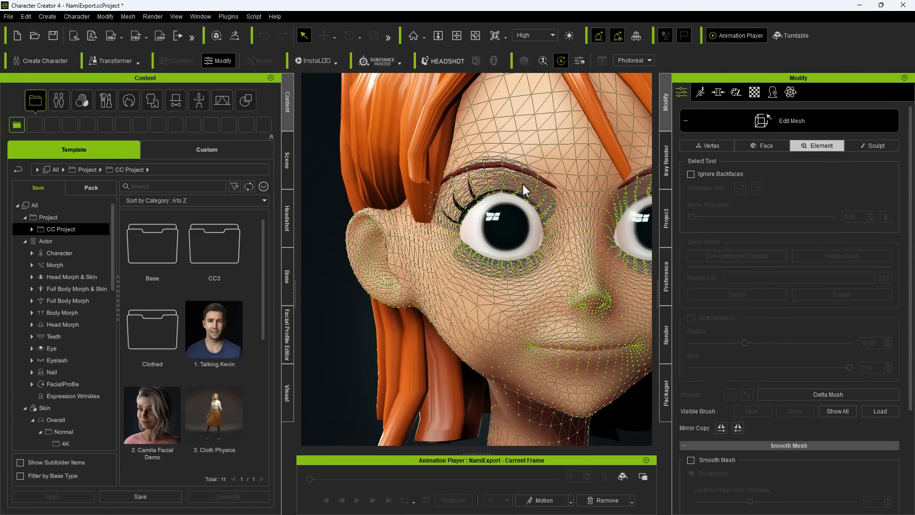
pyautogui.click(324, 38)
pyautogui.keyDown('alt'); pyautogui.moveTo(515, 209); pyautogui.dragTo(458, 183); pyautogui.keyUp('alt')
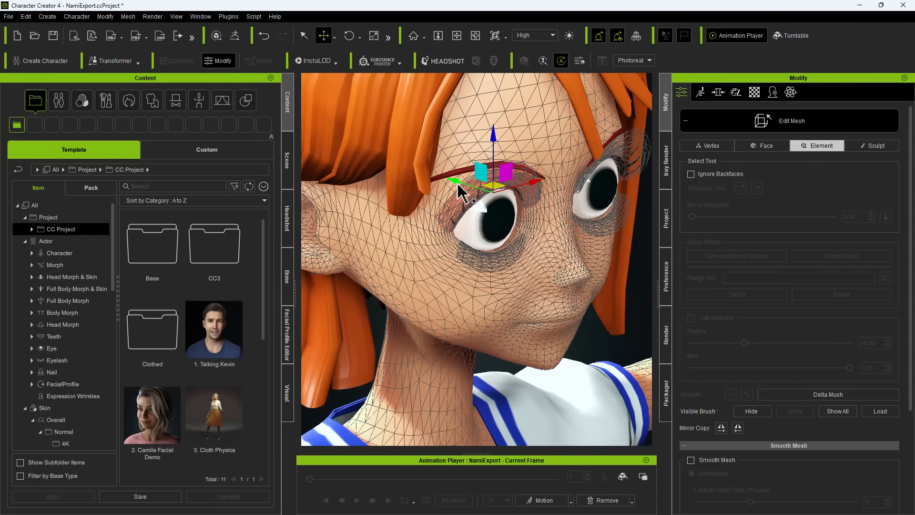
pyautogui.press('e')
pyautogui.keyDown('alt'); pyautogui.moveTo(593, 174); pyautogui.dragTo(405, 257); pyautogui.keyUp('alt')
pyautogui.click(324, 36)
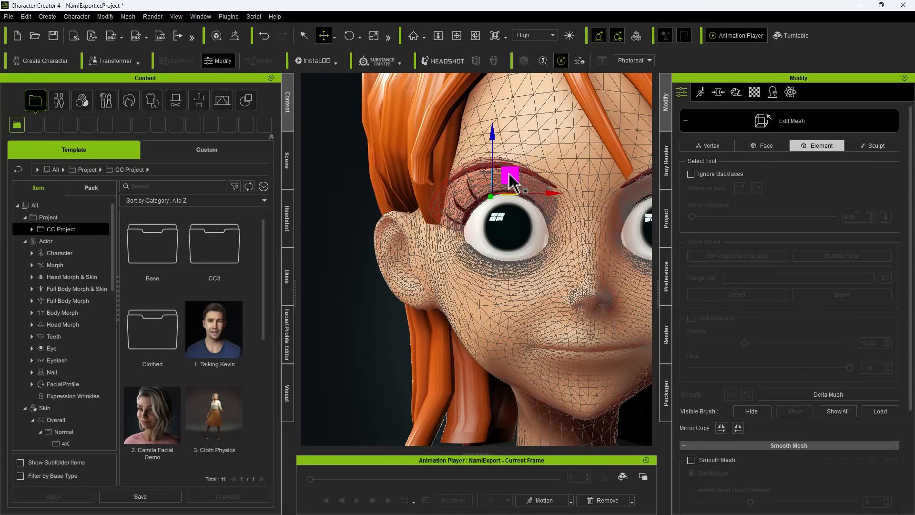
pyautogui.keyDown('alt'); pyautogui.moveTo(587, 215); pyautogui.dragTo(469, 190); pyautogui.keyUp('alt')
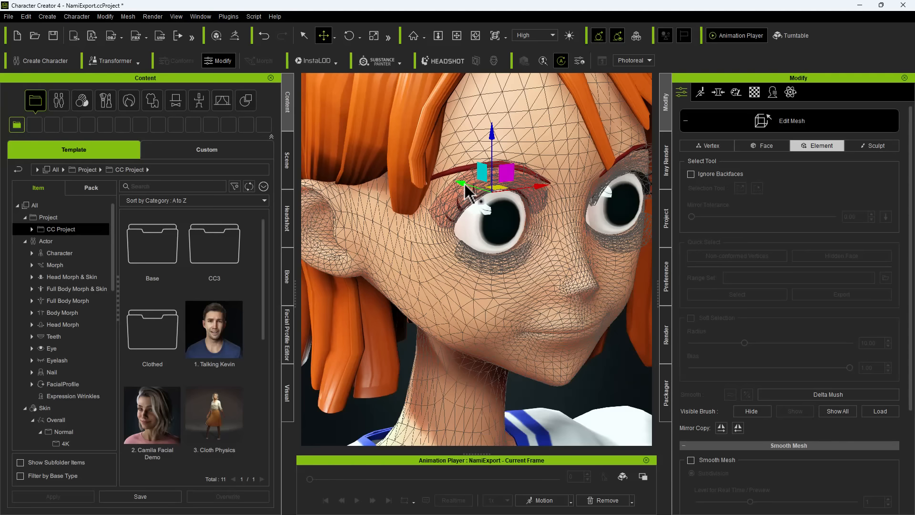
# - Mirror copy the fine-tuned eyelash to the other eye, close Edit Mesh, and review both eyes from the front
pyautogui.click(724, 429)
pyautogui.click(712, 122)
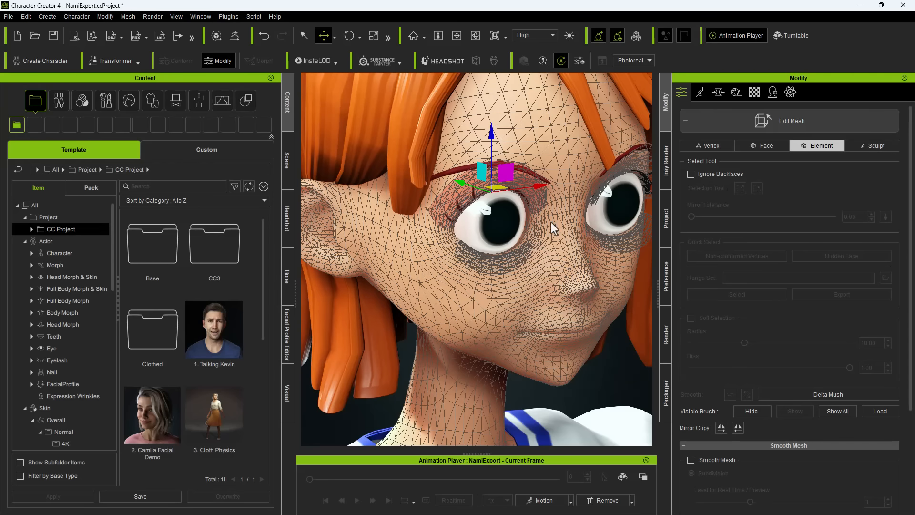
pyautogui.scroll(-4, 566, 233)
pyautogui.keyDown('alt'); pyautogui.moveTo(566, 232); pyautogui.dragTo(532, 173); pyautogui.keyUp('alt')
pyautogui.scroll(3, 541, 200)
pyautogui.scroll(-3, 546, 208)
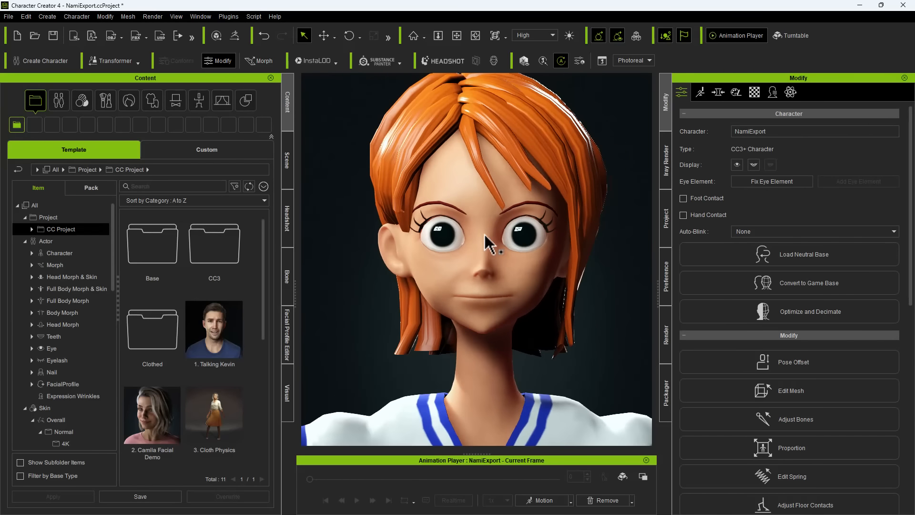
# - Save the project and run Correct Eyeblink on the character
pyautogui.hotkey('ctrl', 's')
pyautogui.scroll(3, 482, 182)
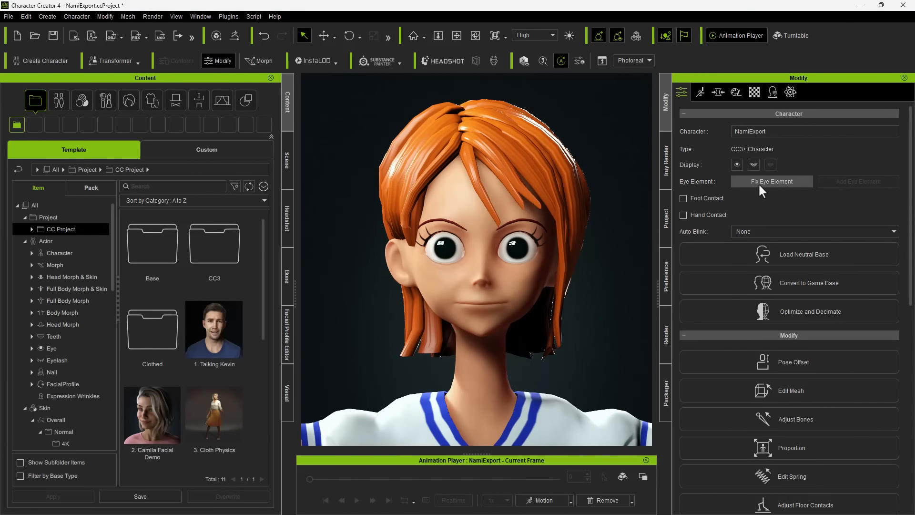
pyautogui.click(42, 17)
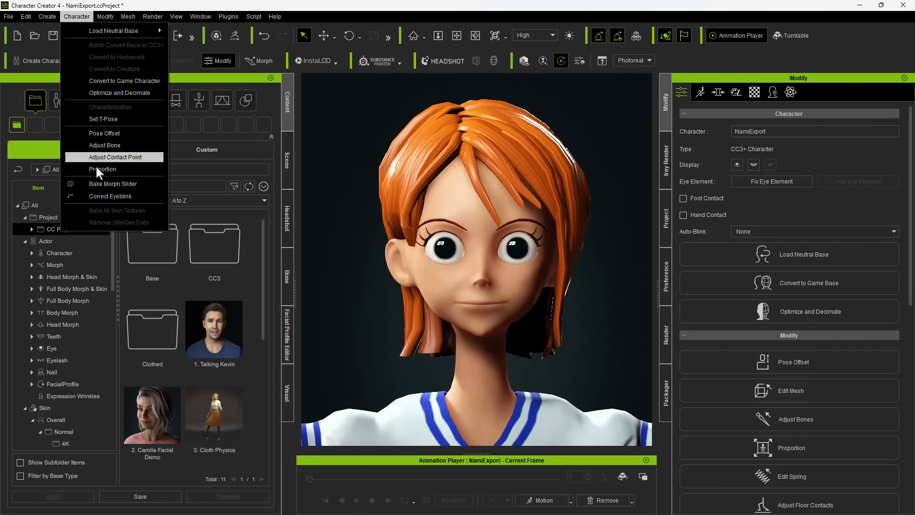
pyautogui.click(107, 198)
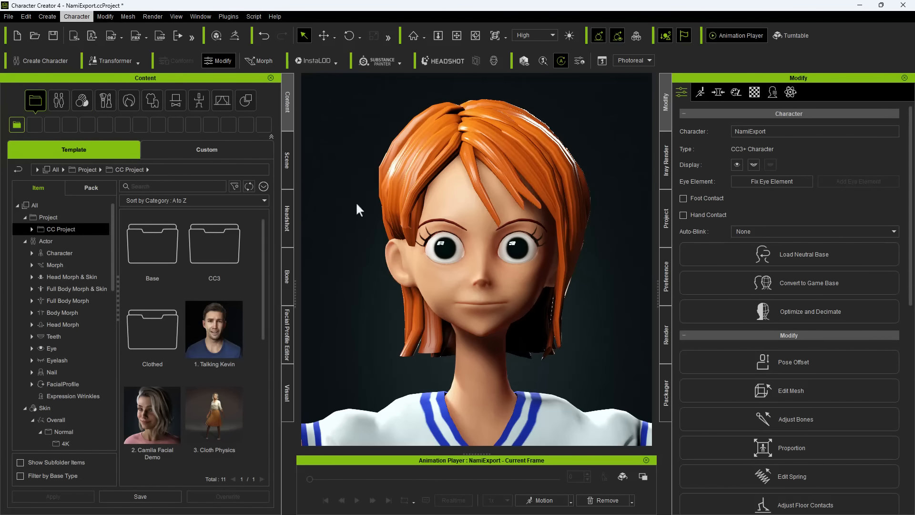
# - Toggle the character's eye Display option off and on to compare how the eyes look
pyautogui.click(737, 165)
pyautogui.moveTo(469, 251)
pyautogui.mouseDown(button='right')
pyautogui.moveTo(803, 247)
pyautogui.moveTo(484, 248)
pyautogui.mouseUp(button='right')
pyautogui.click(734, 166)
pyautogui.click(734, 165)
pyautogui.click(737, 165)
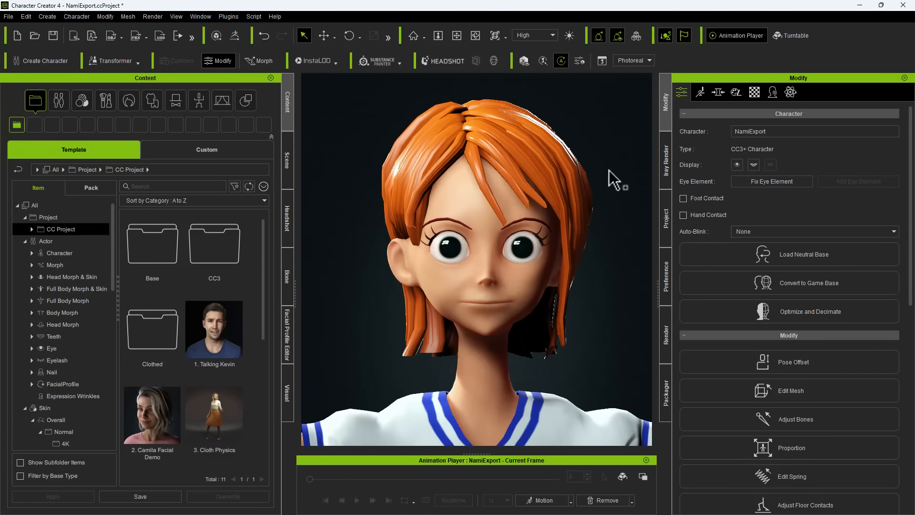
pyautogui.scroll(1, 363, 191)
pyautogui.moveTo(393, 218)
pyautogui.mouseDown(button='middle')
pyautogui.moveTo(374, 223)
pyautogui.moveTo(386, 226)
pyautogui.mouseUp(button='middle')
# - Start editing expressions in the Facial Profile Editor and set the EyeBlink slider Eye_Blink_L to 63
pyautogui.click(288, 333)
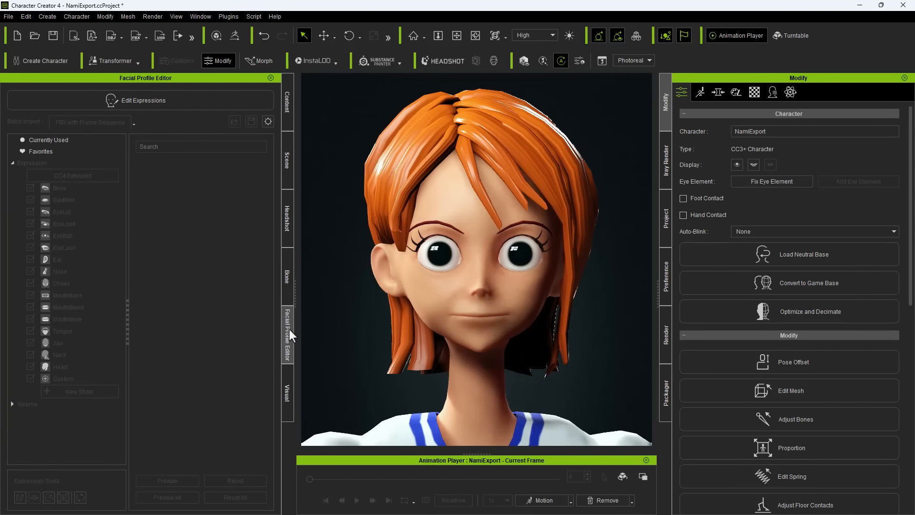
pyautogui.click(127, 101)
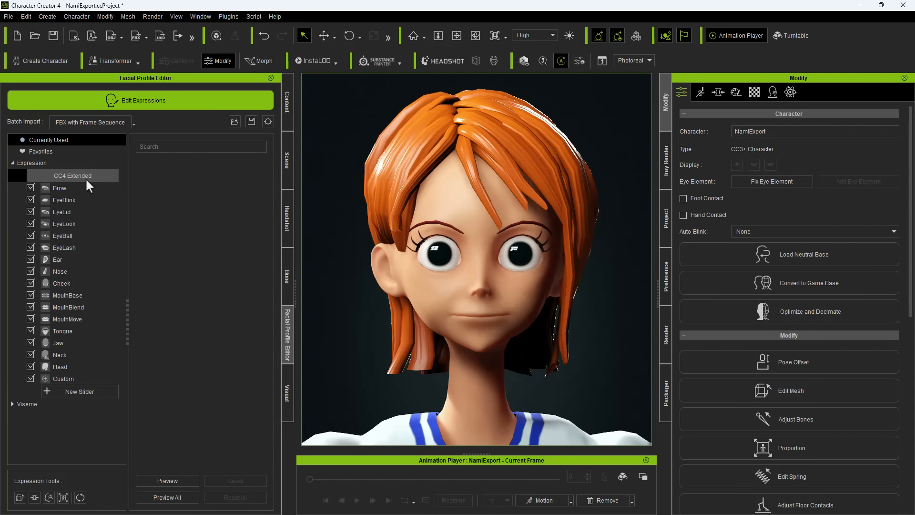
pyautogui.click(66, 200)
pyautogui.moveTo(179, 188); pyautogui.dragTo(207, 199)
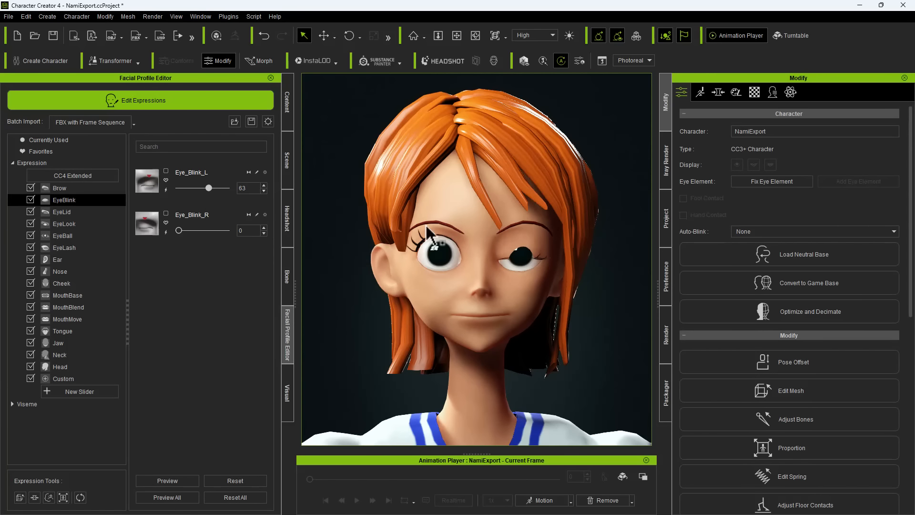
pyautogui.scroll(6, 508, 285)
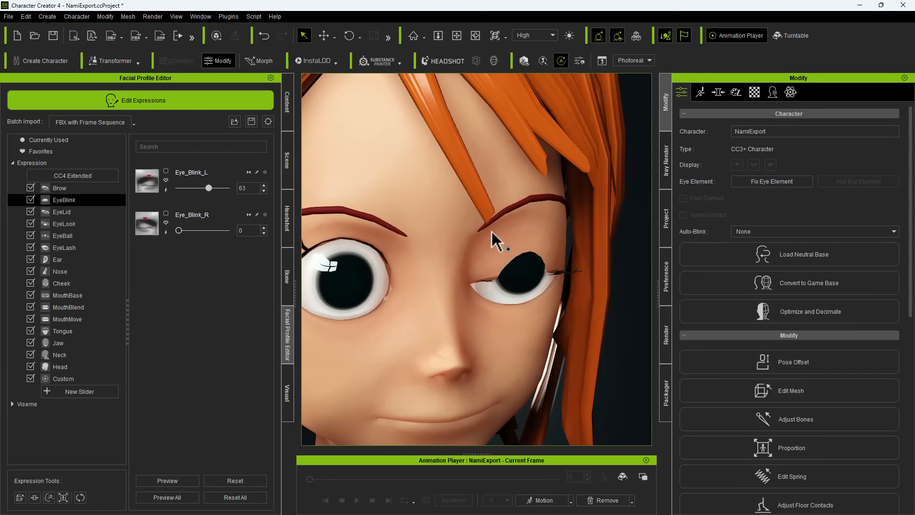
# - In Edit Mesh, soft-select left upper eyelid faces with a radius of about 1.36 and pull the lid over the exposed eyeball
pyautogui.click(738, 391)
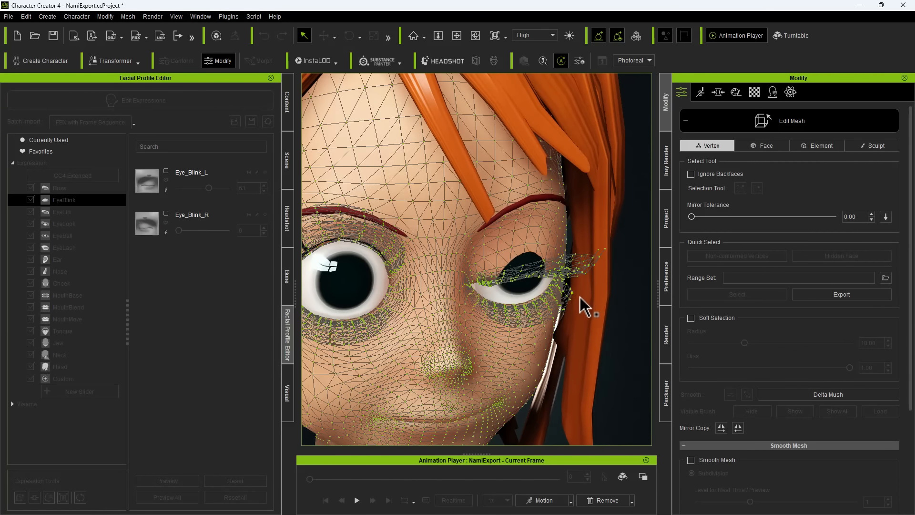
pyautogui.moveTo(571, 263)
pyautogui.mouseDown(button='right')
pyautogui.moveTo(597, 300)
pyautogui.moveTo(568, 280)
pyautogui.mouseUp(button='right')
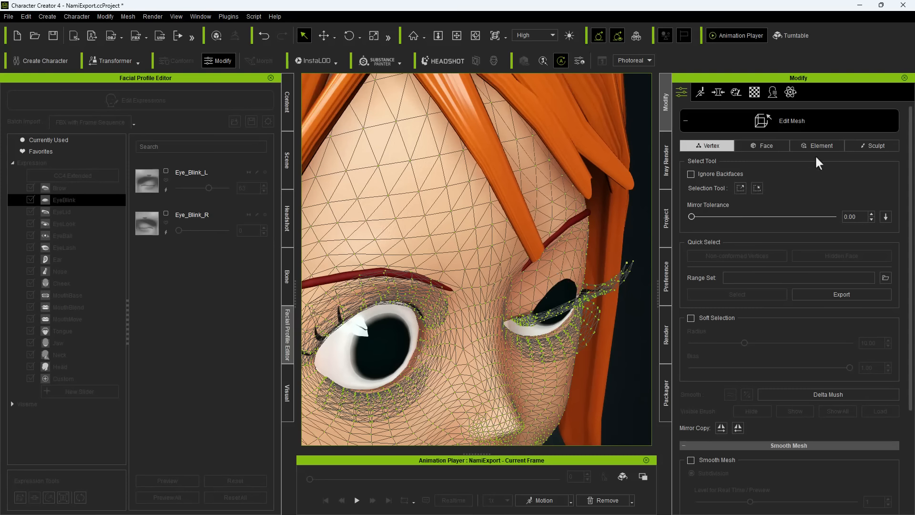
pyautogui.click(558, 288)
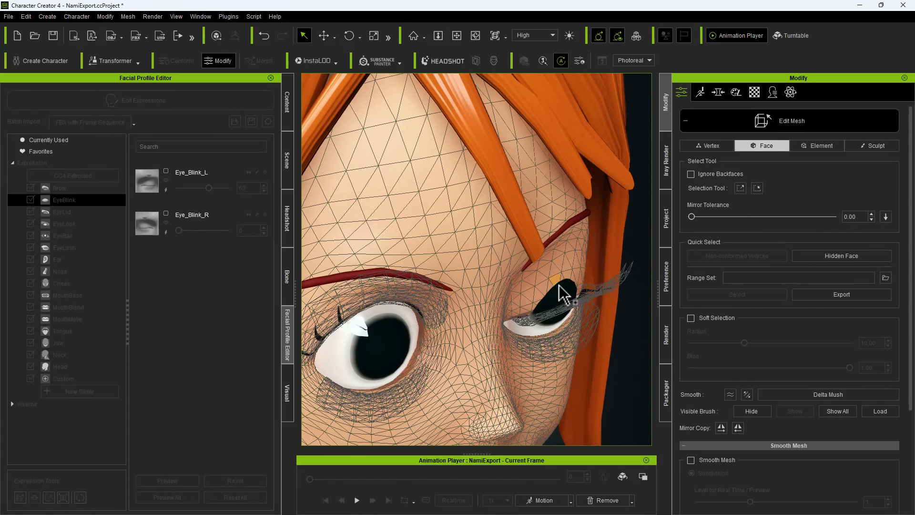
pyautogui.click(690, 318)
pyautogui.moveTo(745, 343); pyautogui.dragTo(700, 336)
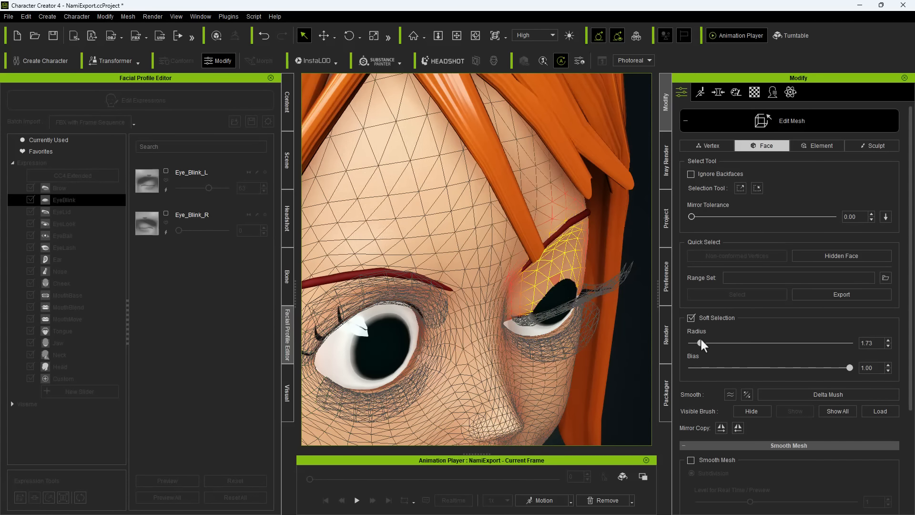
pyautogui.press('w')
pyautogui.moveTo(520, 264); pyautogui.dragTo(568, 266)
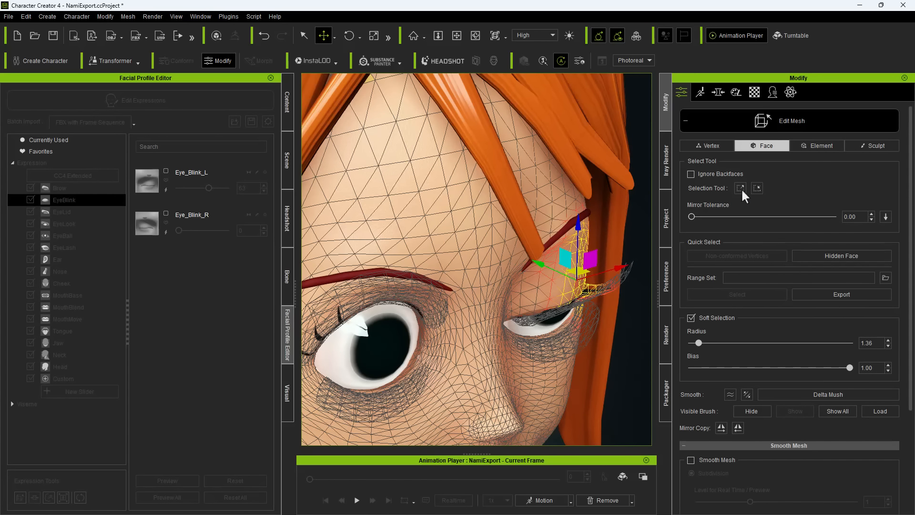
# - Soft-select vertices along the middle of the left upper eyelid's edge, move them over the eyeball, and close Edit Mesh
pyautogui.press('q')
pyautogui.click(548, 309)
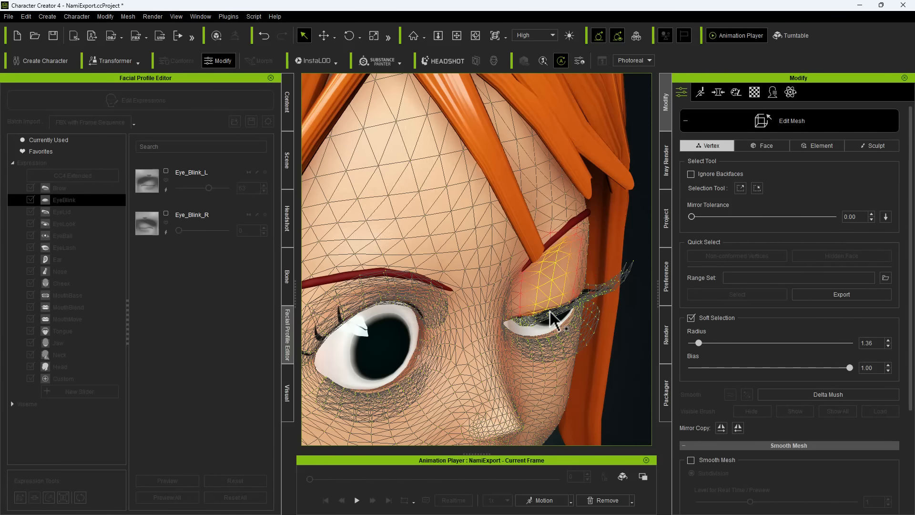
pyautogui.click(325, 38)
pyautogui.moveTo(536, 296); pyautogui.dragTo(538, 293)
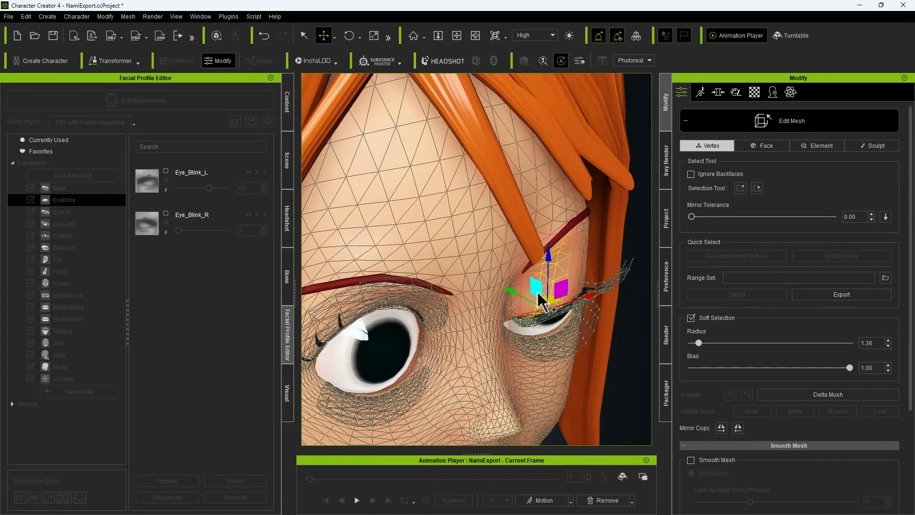
pyautogui.click(741, 126)
# - Check the left eyelid from the front with Eye_Blink_L at 100 and back at the open position
pyautogui.moveTo(603, 340); pyautogui.dragTo(499, 295, button='right')
pyautogui.moveTo(499, 295); pyautogui.dragTo(504, 306, button='middle')
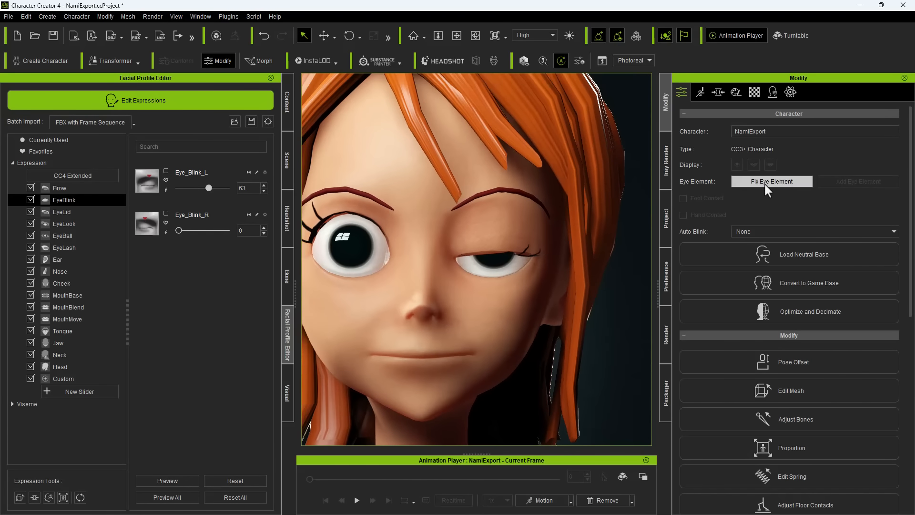
pyautogui.moveTo(209, 193); pyautogui.dragTo(234, 187)
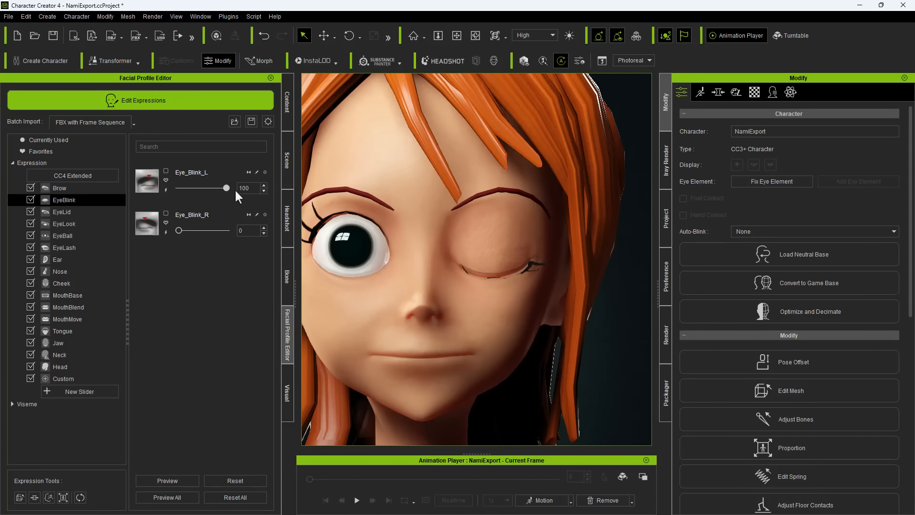
pyautogui.click(177, 188)
# - Set Eye_Blink_L to 62 and refine the half-closed left upper eyelid's edge with Edit Mesh
pyautogui.moveTo(184, 187); pyautogui.dragTo(217, 188)
pyautogui.scroll(3, 419, 212)
pyautogui.click(753, 389)
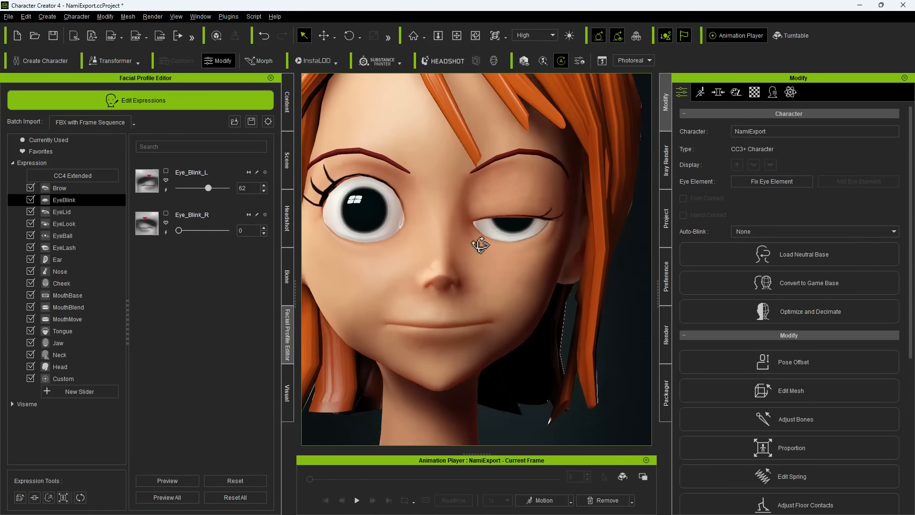
pyautogui.scroll(2, 482, 267)
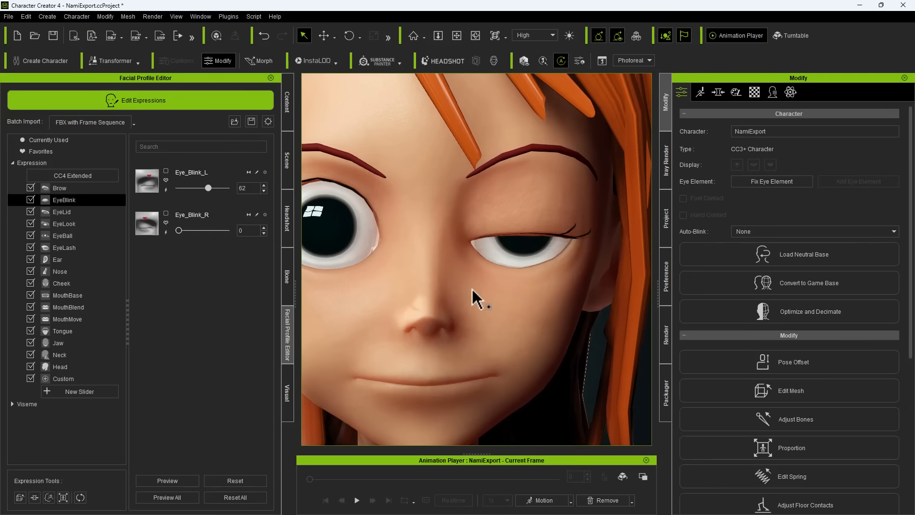
# - Check the left eyelid's closure with Eye_Blink_L at 100 and at 68
pyautogui.moveTo(203, 189); pyautogui.dragTo(256, 192)
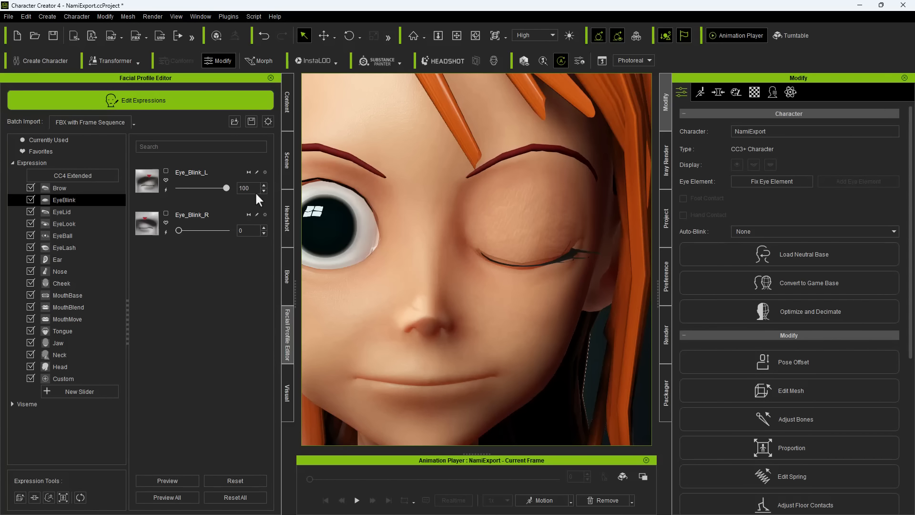
pyautogui.click(166, 188)
pyautogui.moveTo(213, 188); pyautogui.dragTo(211, 197)
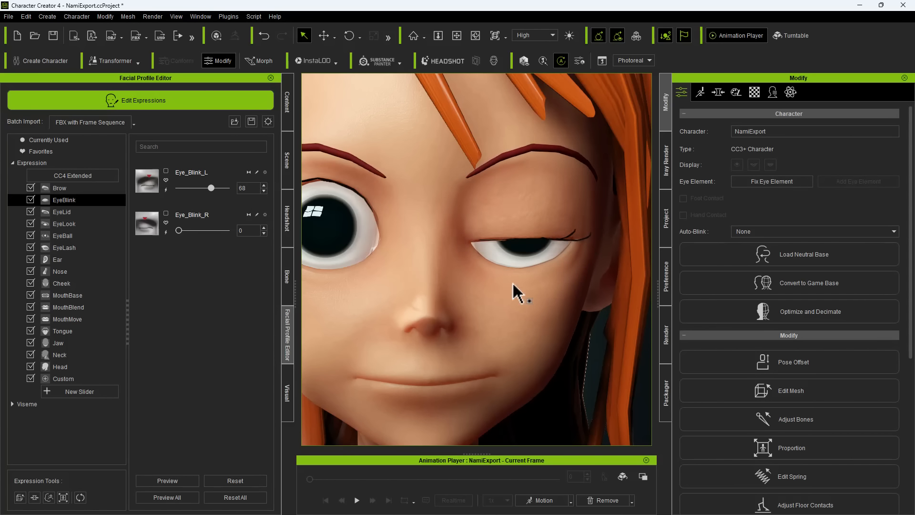
# - In Proportion with the expression pose shown, move the left eye bone back to Y -5.565, leave the mode and recheck Eye_Blink_L
pyautogui.scroll(4, 496, 296)
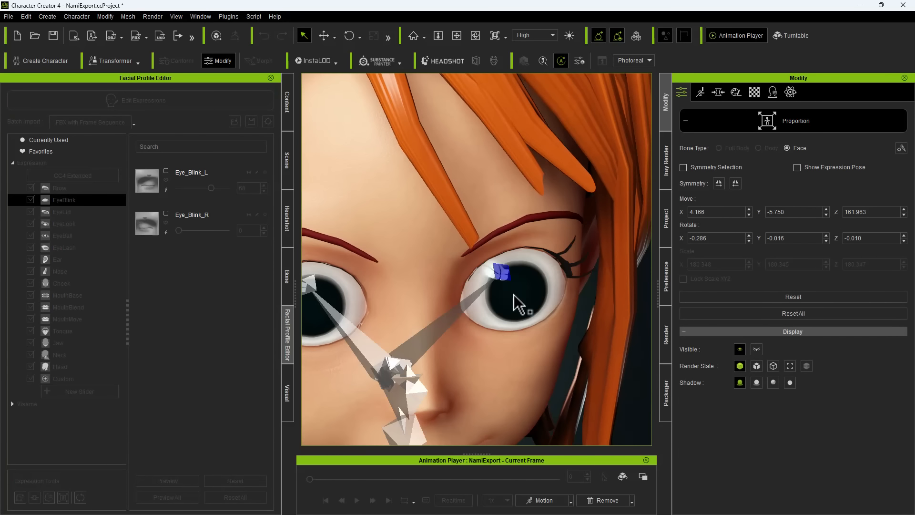
pyautogui.click(324, 36)
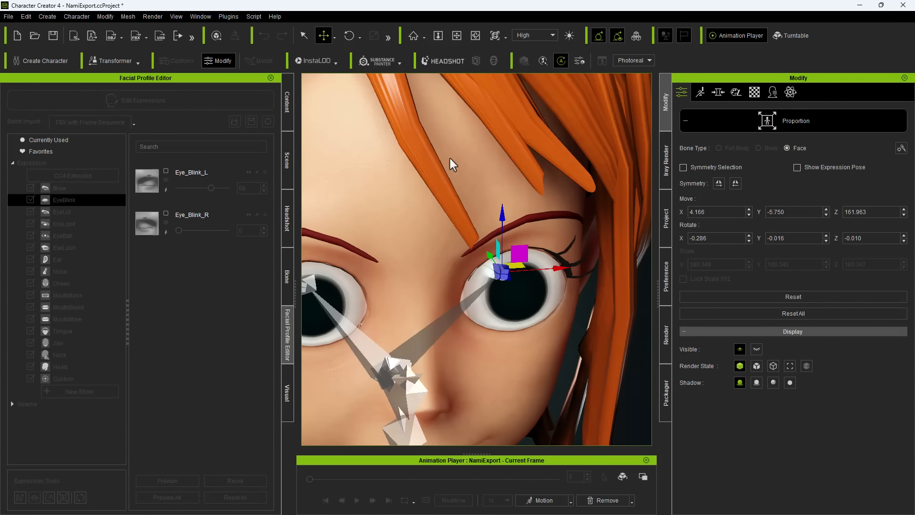
pyautogui.click(797, 167)
pyautogui.moveTo(491, 258); pyautogui.dragTo(490, 255)
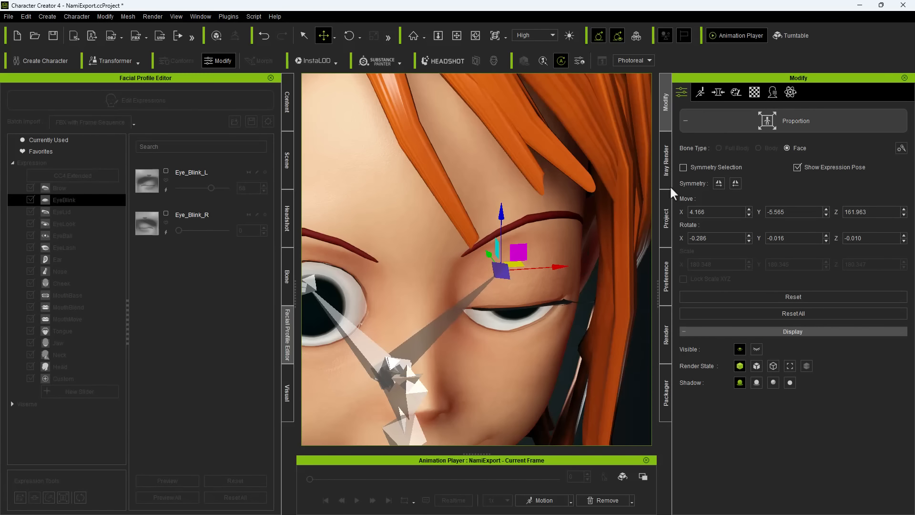
pyautogui.click(716, 120)
pyautogui.moveTo(216, 190); pyautogui.dragTo(231, 190)
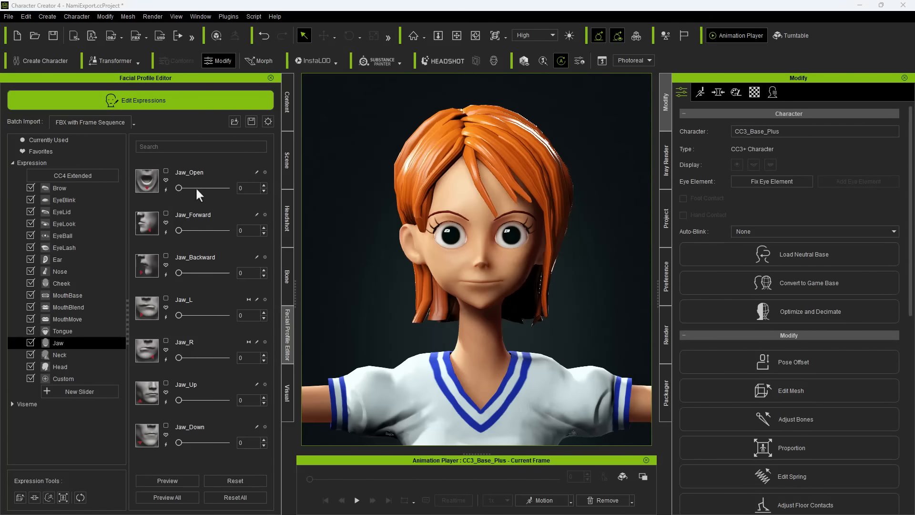
# - On the CC3_Base_Plus character, preview Jaw_Open and Jaw_Forward and look through the eyeball, eyelash and cheek expression groups
pyautogui.moveTo(179, 188); pyautogui.dragTo(223, 195)
pyautogui.moveTo(179, 230); pyautogui.dragTo(223, 229)
pyautogui.click(74, 297)
pyautogui.click(64, 235)
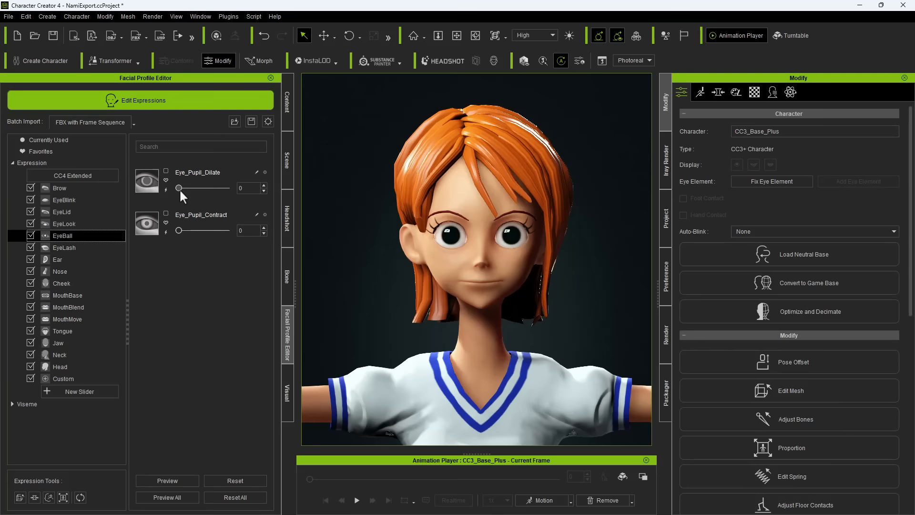
pyautogui.click(59, 247)
pyautogui.click(65, 284)
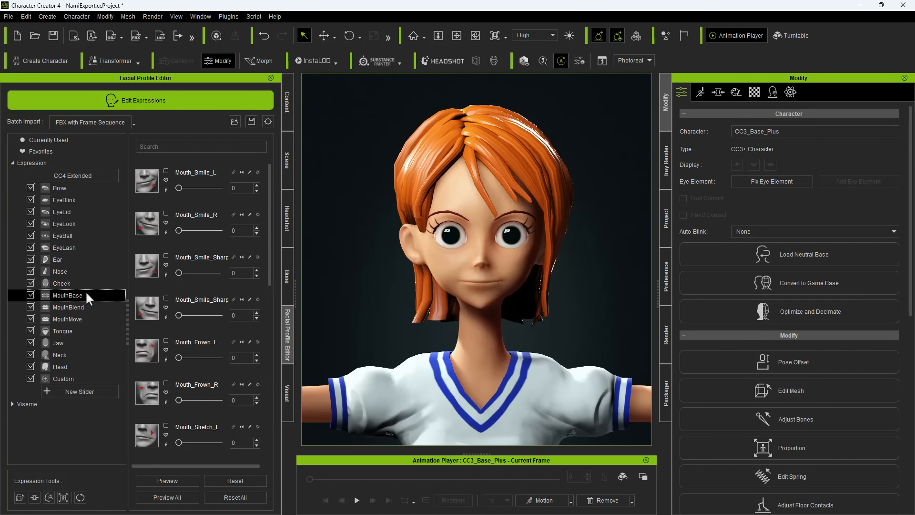
# - Preview Mouth_Smile_L and Mouth_Smile_R at 60, reset all expressions, and preview and reset a sharp smile
pyautogui.click(67, 295)
pyautogui.moveTo(179, 188); pyautogui.dragTo(234, 196)
pyautogui.moveTo(180, 231); pyautogui.dragTo(204, 230)
pyautogui.moveTo(202, 192); pyautogui.dragTo(203, 192)
pyautogui.click(257, 191)
pyautogui.click(165, 190)
pyautogui.click(141, 221)
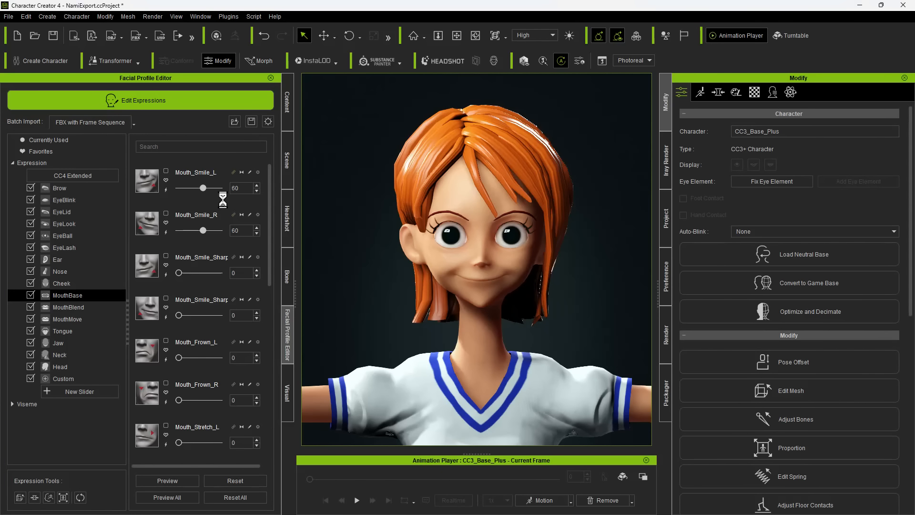
pyautogui.click(239, 497)
pyautogui.moveTo(178, 273); pyautogui.dragTo(214, 276)
pyautogui.click(236, 497)
# - Look through the remaining MouthBase sliders and preview the MouthBlend pucker expressions at 100
pyautogui.scroll(-2, 162, 356)
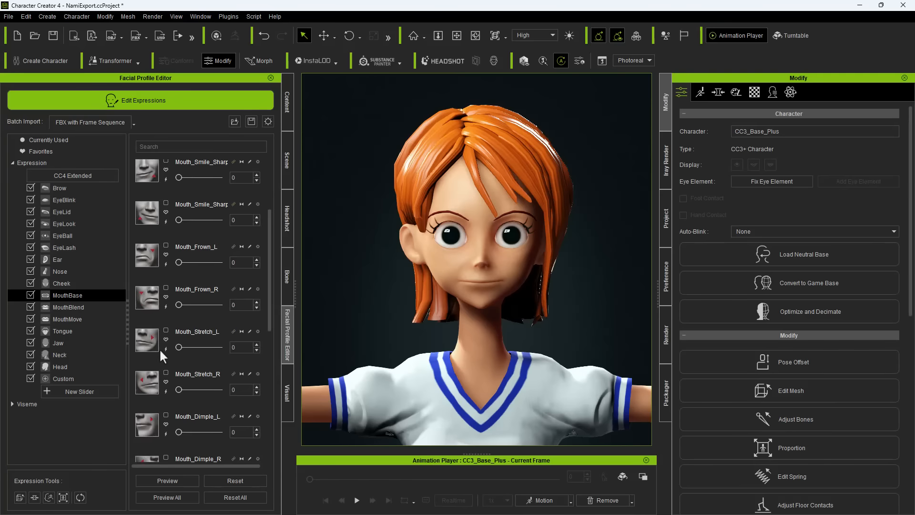
pyautogui.click(88, 309)
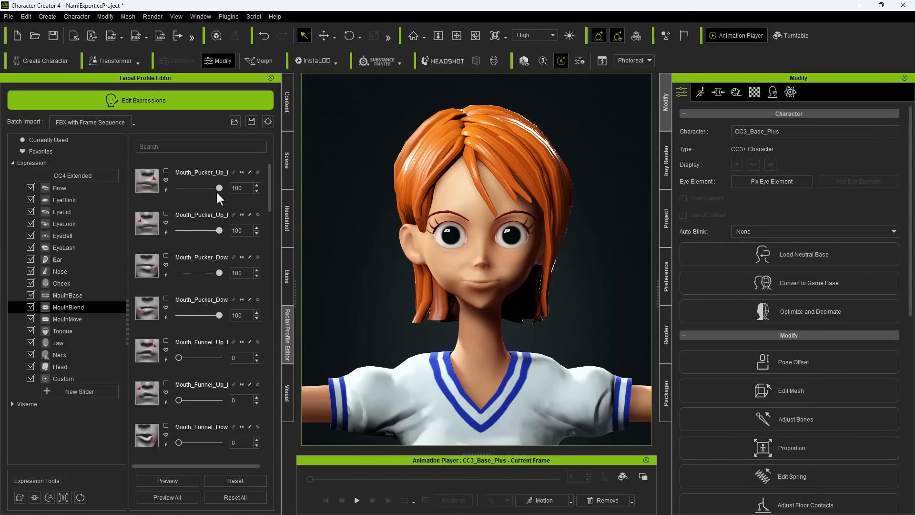
pyautogui.scroll(-2, 173, 279)
pyautogui.click(80, 319)
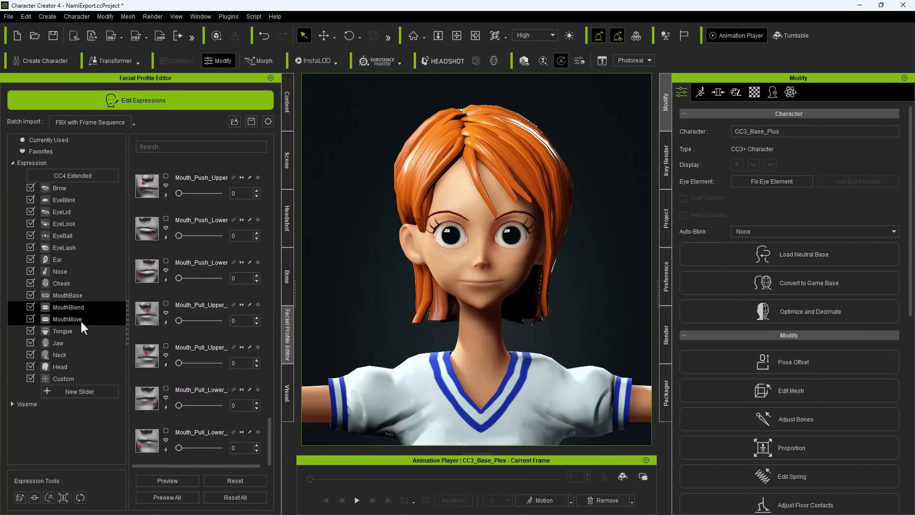
# - Preview Jaw_Open and Mouth_Contract at 100, and reset all expressions
pyautogui.click(56, 341)
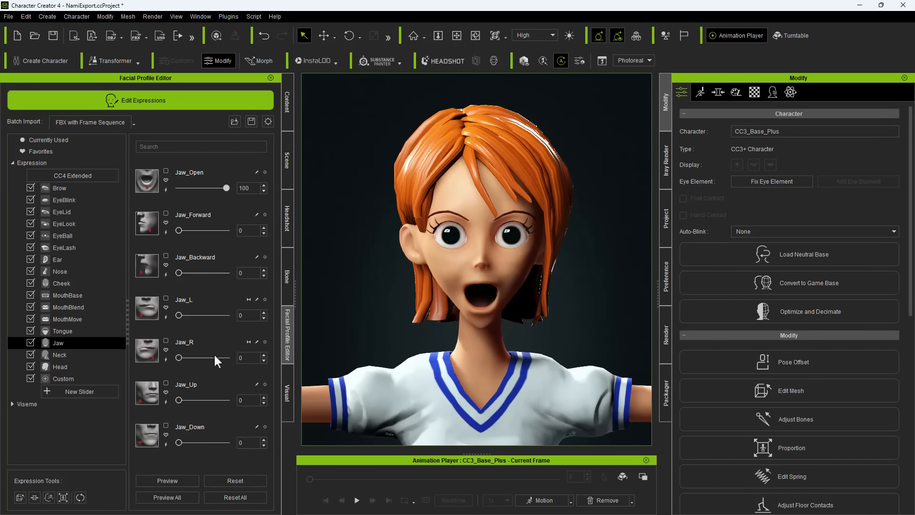
pyautogui.click(78, 330)
pyautogui.click(67, 319)
pyautogui.scroll(-10, 142, 373)
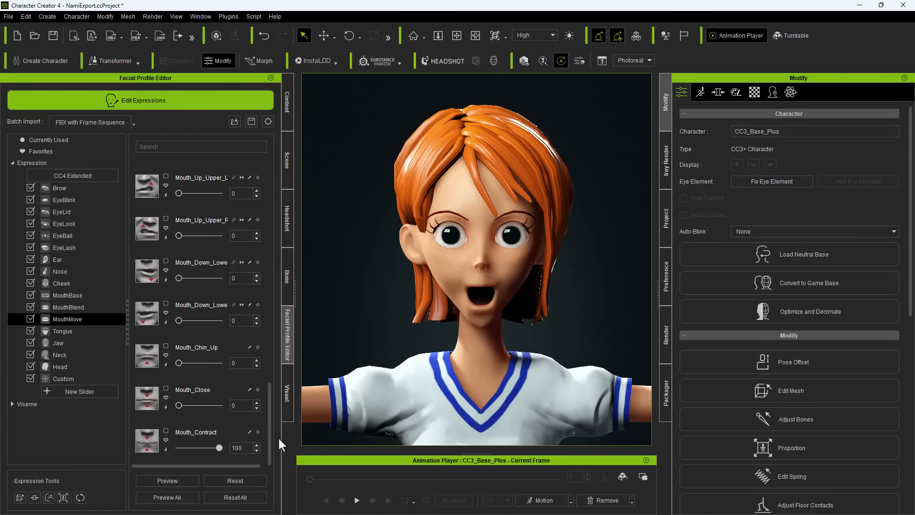
pyautogui.click(235, 497)
# - Set the custom BigSmile expression to 100 and open the CC_Base_Teeth mesh in Edit Mesh
pyautogui.click(63, 378)
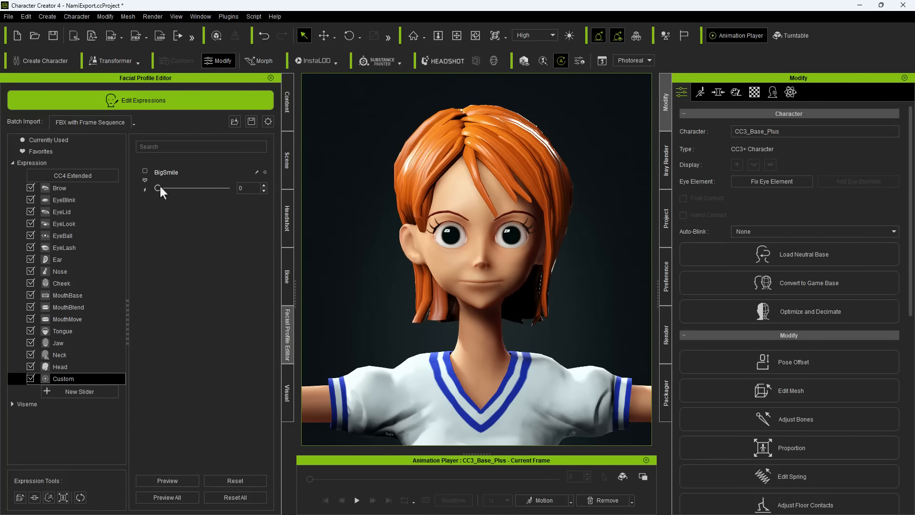
pyautogui.moveTo(158, 188); pyautogui.dragTo(250, 188)
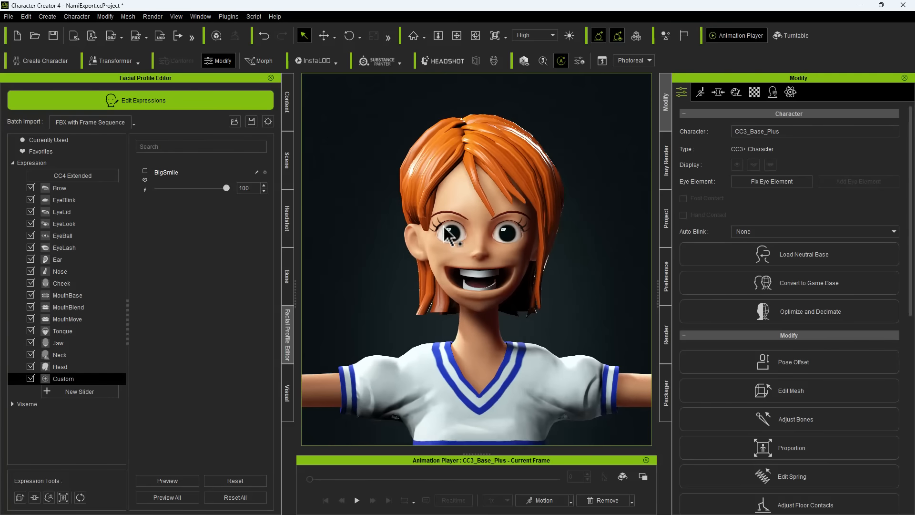
pyautogui.scroll(2, 447, 233)
pyautogui.click(463, 300)
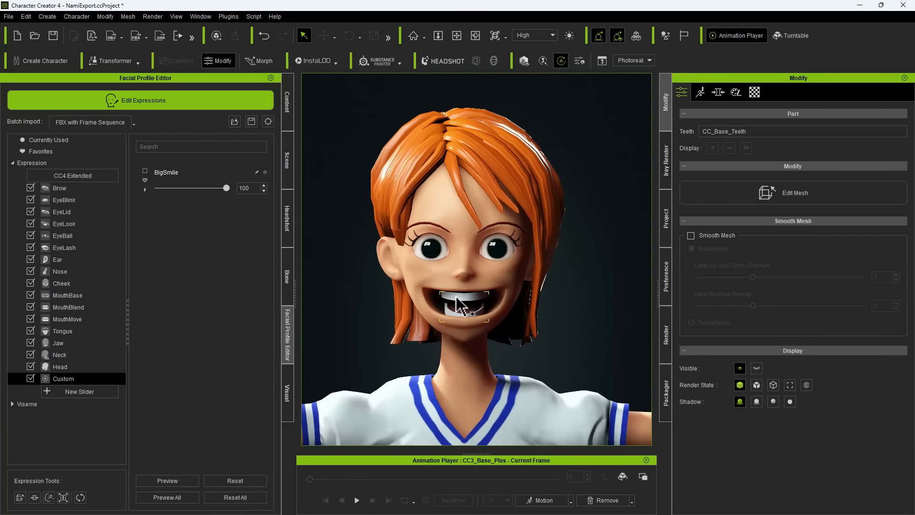
pyautogui.click(731, 198)
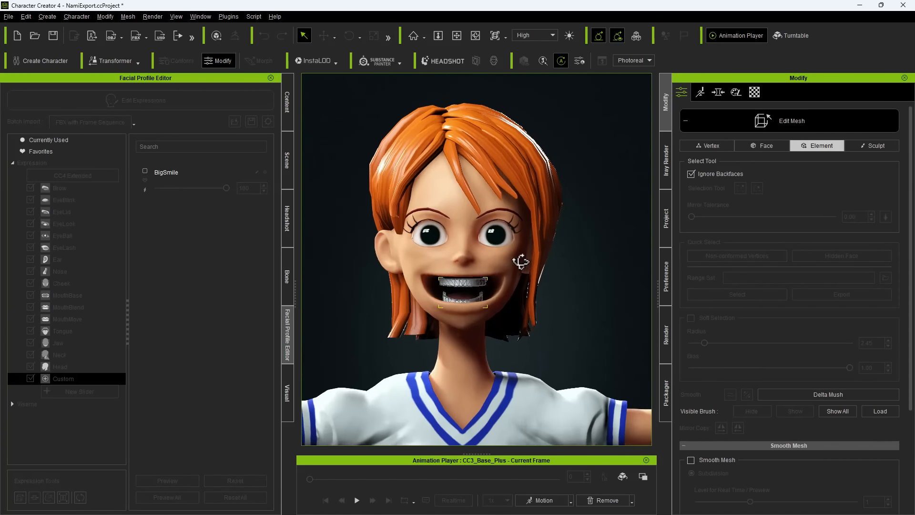
# - Select the upper teeth as an element, then scale and move them to fill the upper part of the BigSmile mouth
pyautogui.scroll(2, 519, 260)
pyautogui.click(491, 257)
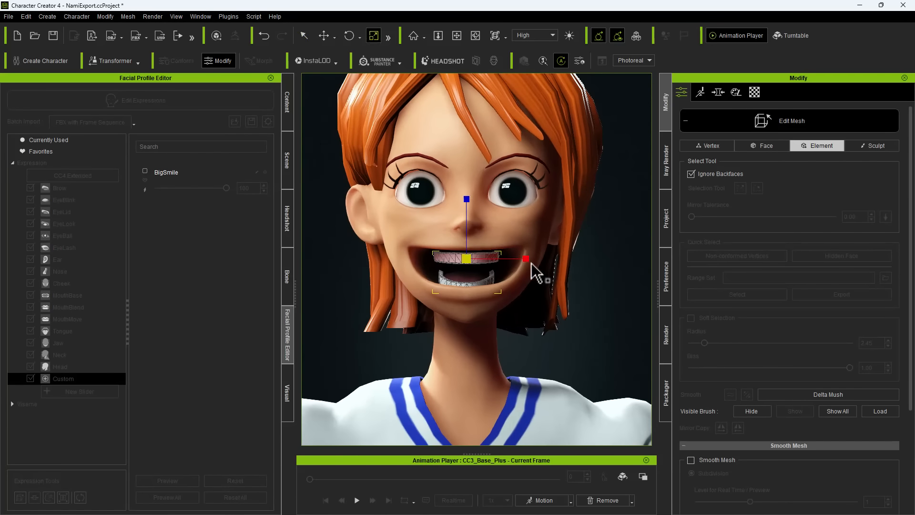
pyautogui.moveTo(476, 262); pyautogui.dragTo(511, 262, button='right')
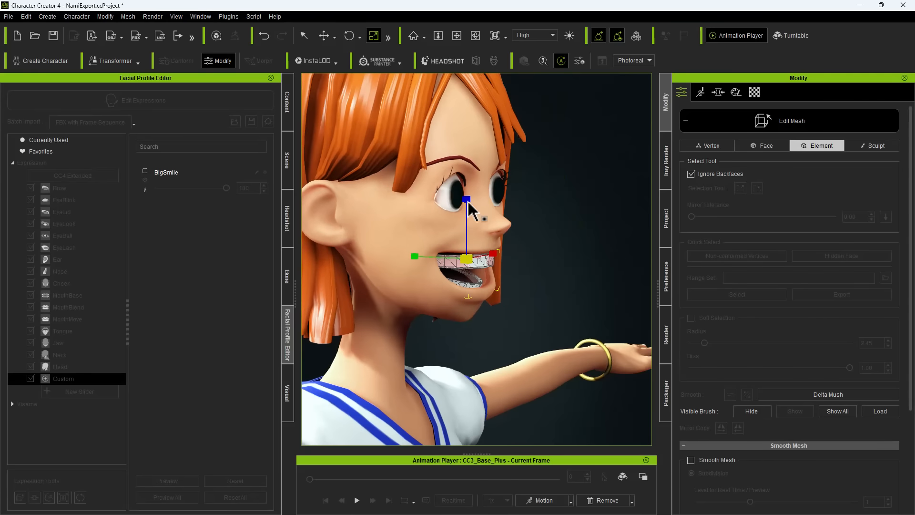
pyautogui.click(324, 34)
pyautogui.click(374, 35)
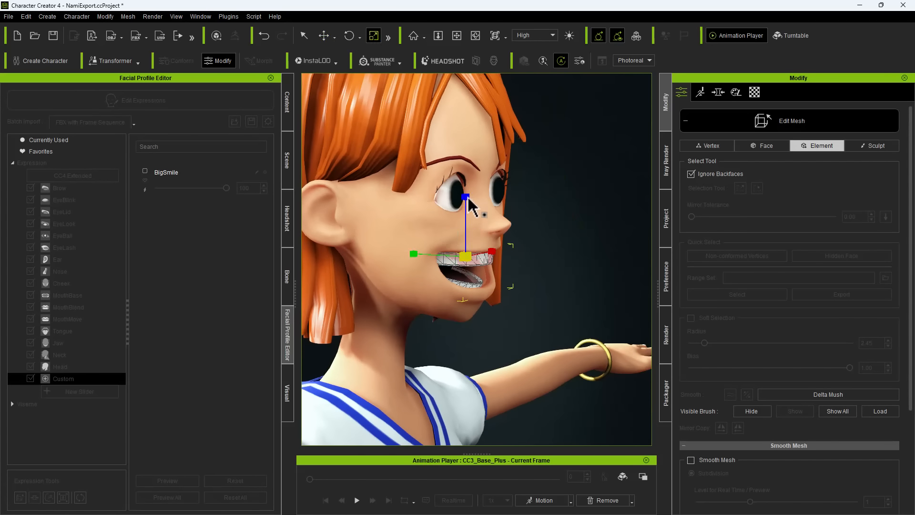
pyautogui.click(323, 36)
pyautogui.moveTo(448, 239); pyautogui.dragTo(472, 237, button='right')
pyautogui.moveTo(452, 233); pyautogui.dragTo(453, 232)
pyautogui.click(374, 35)
pyautogui.moveTo(515, 224); pyautogui.dragTo(472, 241, button='right')
pyautogui.moveTo(541, 262); pyautogui.dragTo(448, 208, button='right')
pyautogui.moveTo(412, 254); pyautogui.dragTo(553, 234, button='right')
# - Select the lower teeth element, then enlarge it and move it forward to fit behind the lower lip
pyautogui.click(353, 40)
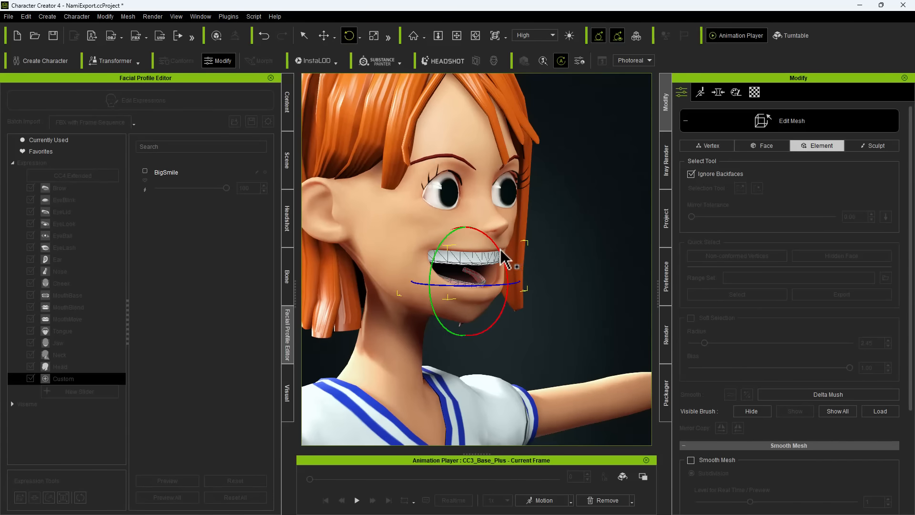
pyautogui.click(374, 36)
pyautogui.moveTo(453, 239); pyautogui.dragTo(372, 240, button='right')
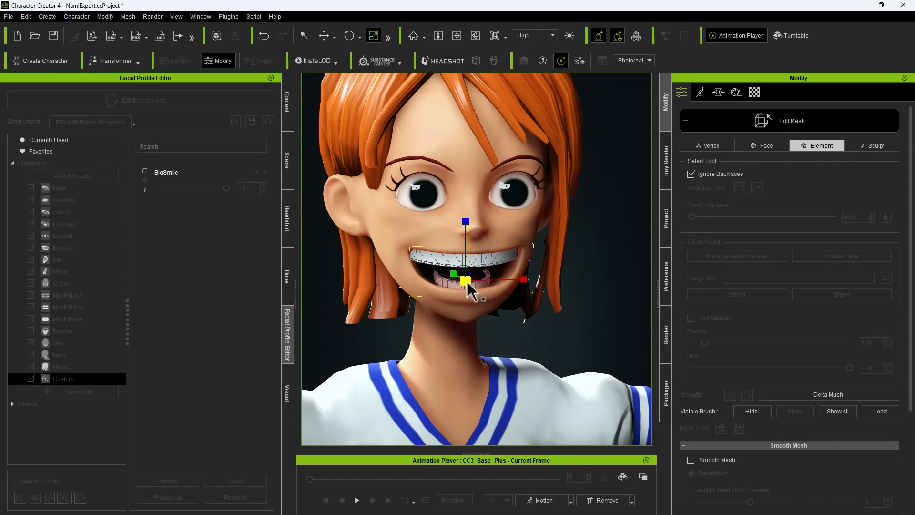
pyautogui.moveTo(547, 286); pyautogui.dragTo(576, 307, button='right')
pyautogui.press('w')
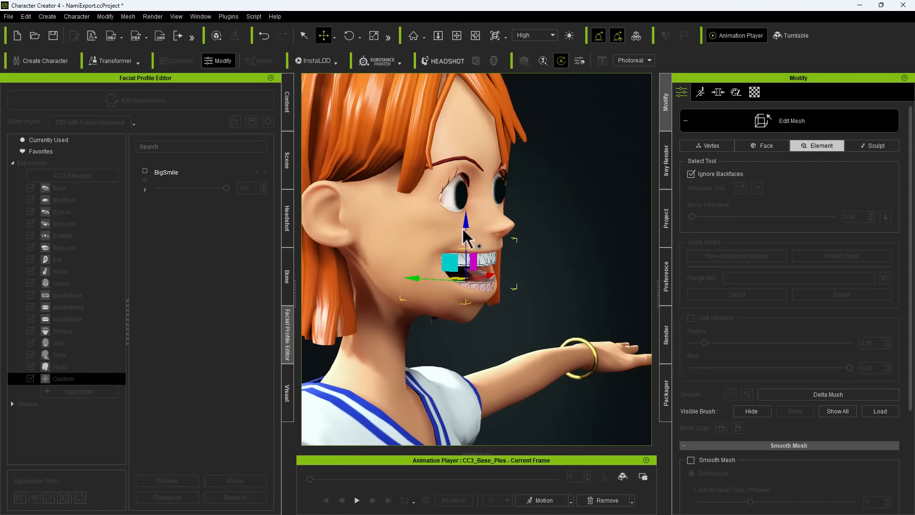
pyautogui.moveTo(452, 269); pyautogui.dragTo(310, 258, button='right')
pyautogui.press('r')
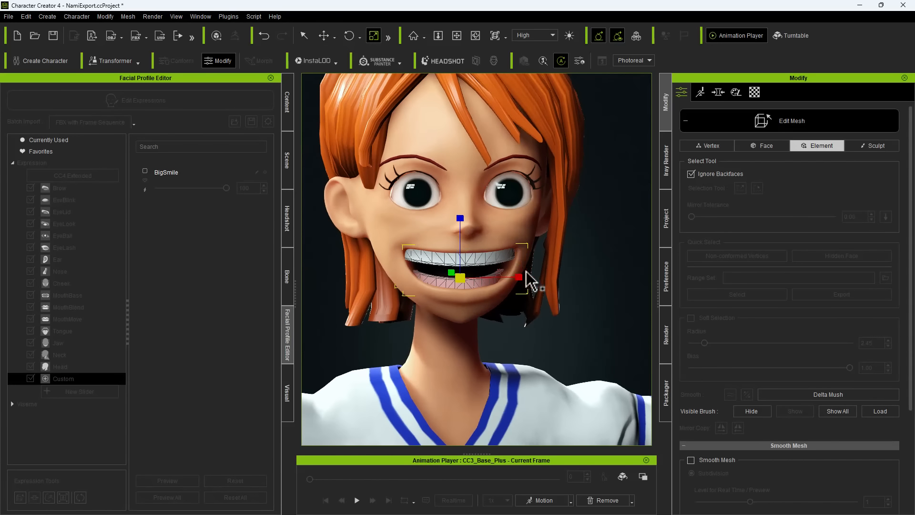
# - Reshape the lower teeth with scaling and raise them until they meet the upper teeth in the BigSmile pose
pyautogui.moveTo(476, 265); pyautogui.dragTo(494, 261, button='right')
pyautogui.moveTo(465, 209); pyautogui.dragTo(464, 245)
pyautogui.moveTo(413, 273); pyautogui.dragTo(436, 280)
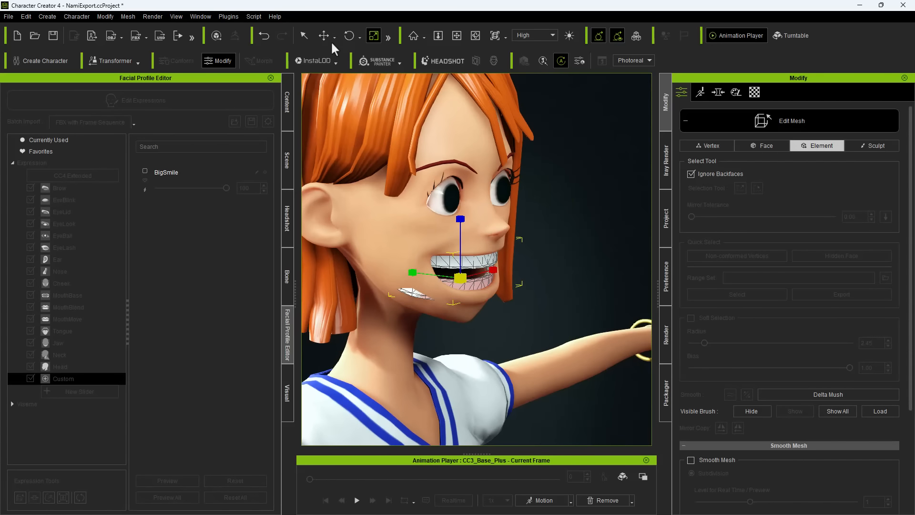
pyautogui.click(323, 35)
pyautogui.moveTo(459, 257); pyautogui.dragTo(358, 253, button='right')
pyautogui.click(375, 36)
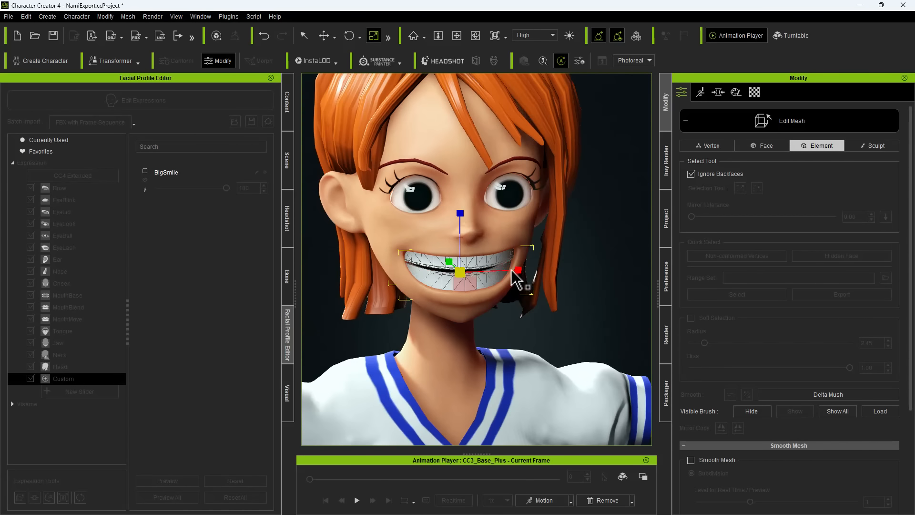
pyautogui.press('w')
pyautogui.moveTo(477, 253); pyautogui.dragTo(448, 247, button='right')
pyautogui.moveTo(444, 242); pyautogui.dragTo(443, 243)
pyautogui.moveTo(442, 244); pyautogui.dragTo(280, 198, button='right')
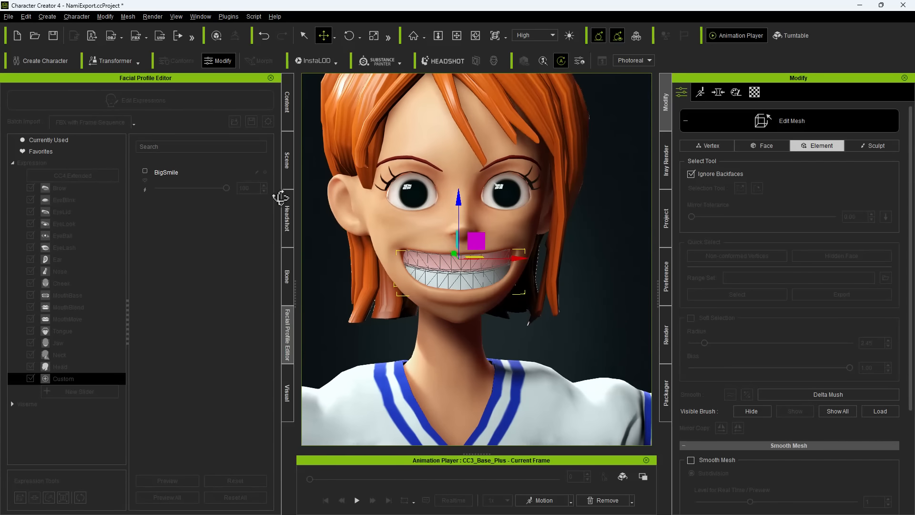
# - Fine-tune the upper teeth's scale and position to fit the mouth opening, checking them from the front and side
pyautogui.click(374, 35)
pyautogui.moveTo(525, 270); pyautogui.dragTo(453, 242, button='right')
pyautogui.press('w')
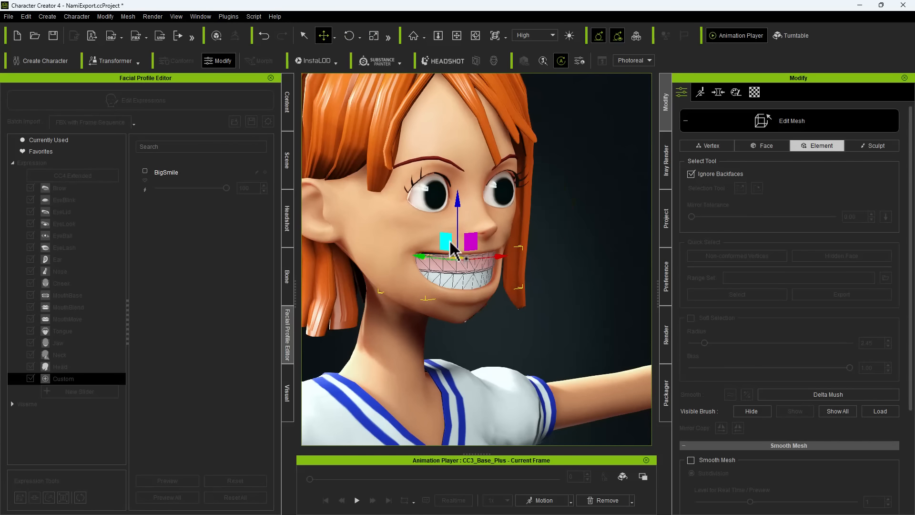
pyautogui.click(374, 35)
pyautogui.press('w')
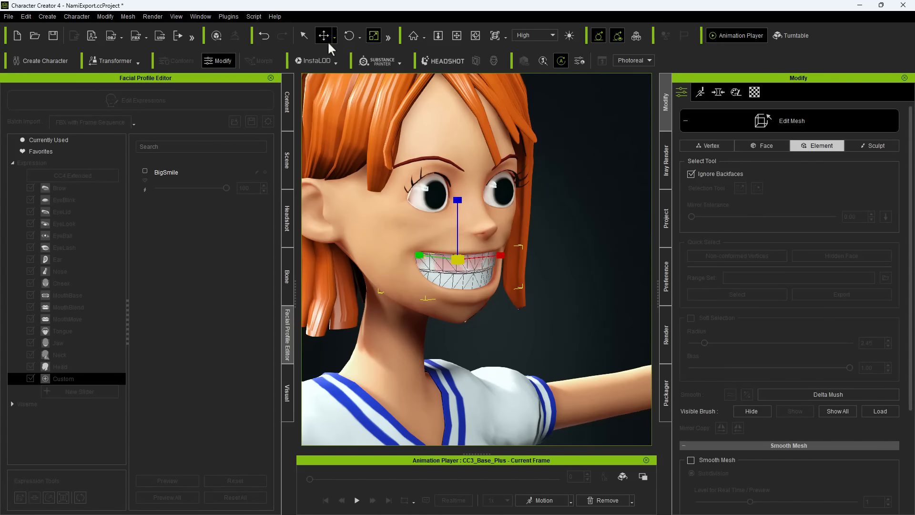
pyautogui.moveTo(453, 248); pyautogui.dragTo(337, 220, button='right')
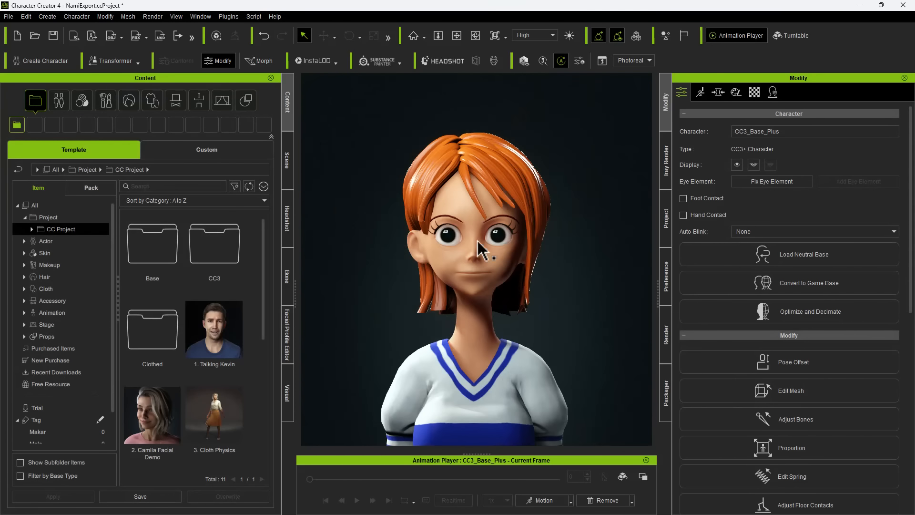
# - Save the character's CC_Base_Eye part as custom Eye content named "Nami Toon Eyes"
pyautogui.rightClick(449, 240)
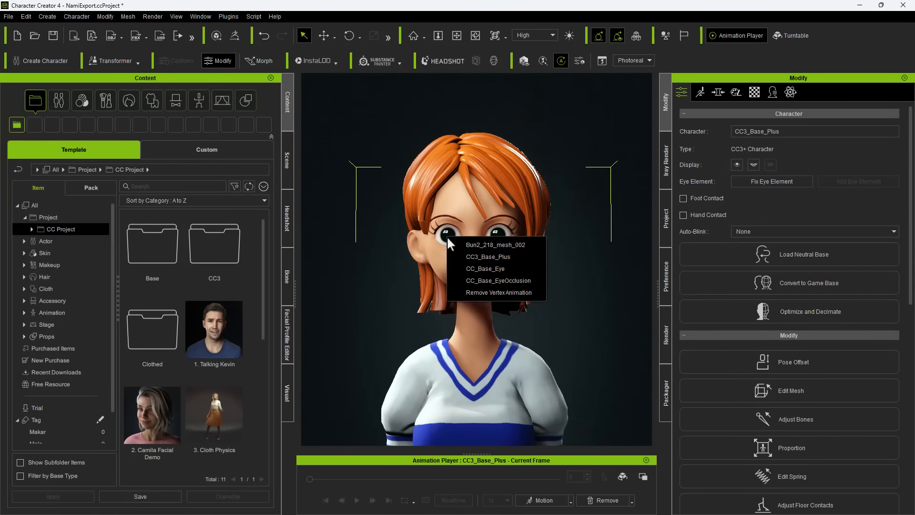
pyautogui.click(470, 270)
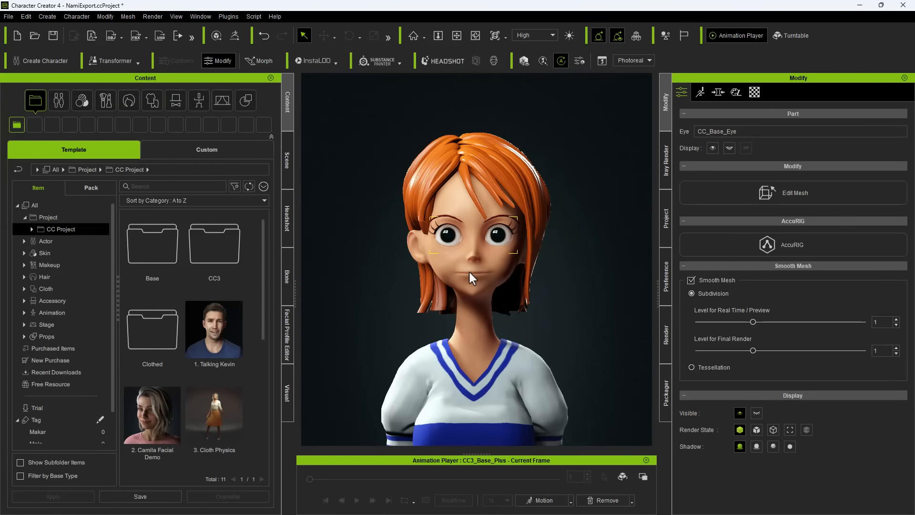
pyautogui.click(54, 100)
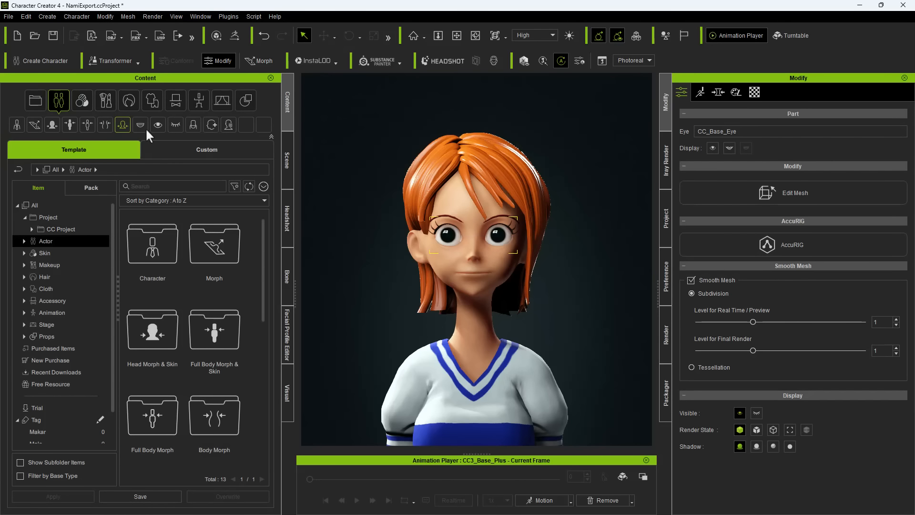
pyautogui.click(200, 161)
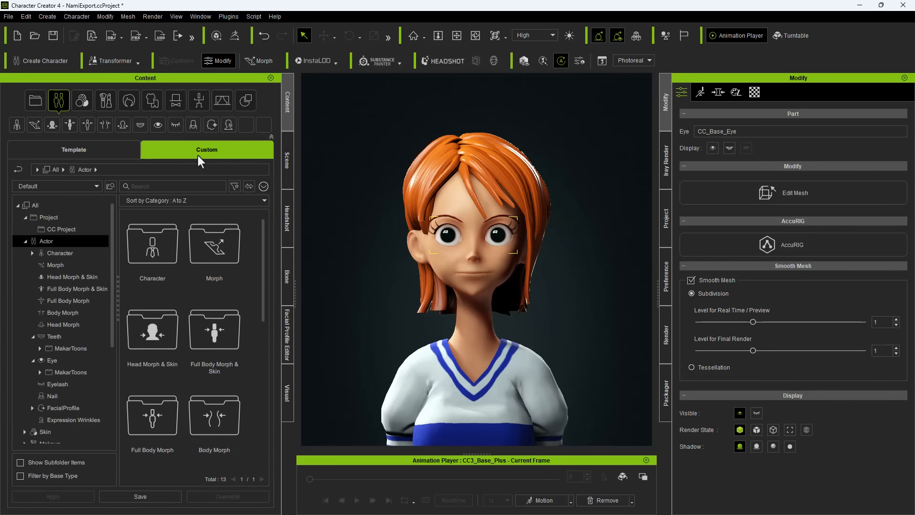
pyautogui.click(158, 125)
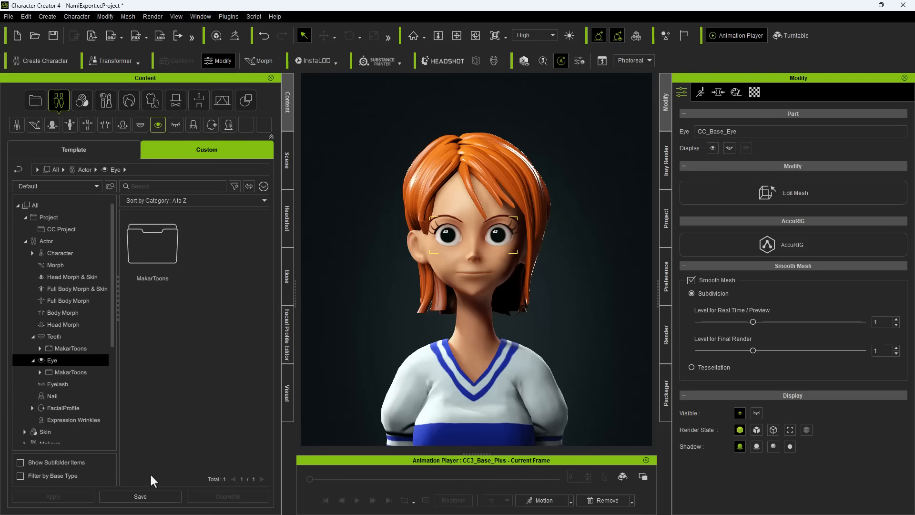
pyautogui.click(155, 497)
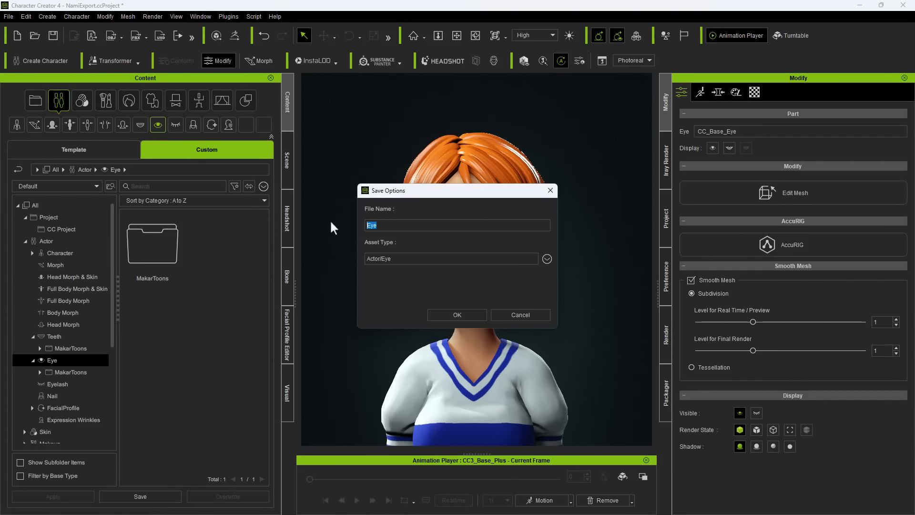
pyautogui.write('Nami Toon Eyes')
pyautogui.click(465, 315)
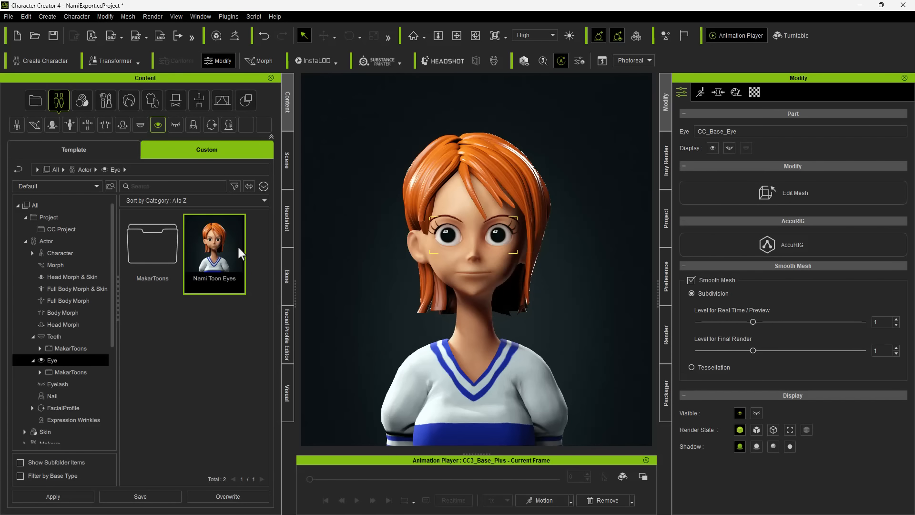
pyautogui.click(359, 167)
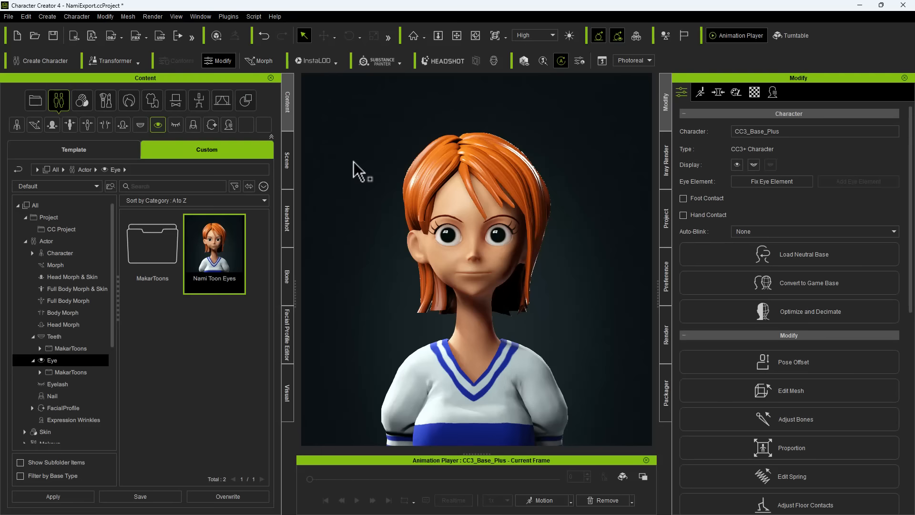
# - Save the character's CC_Base_Teeth part as custom Teeth content named "Nami Toon Teeth"
pyautogui.rightClick(473, 274)
pyautogui.click(499, 306)
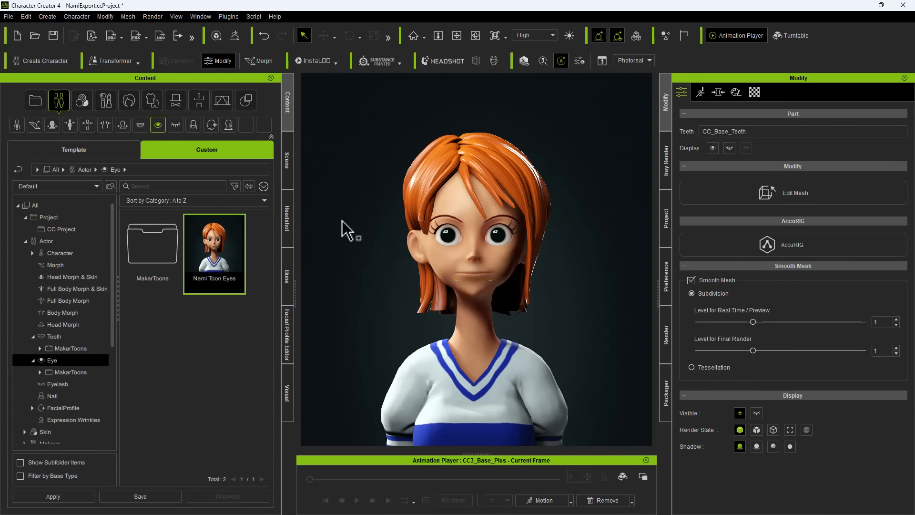
pyautogui.click(139, 125)
pyautogui.click(141, 497)
pyautogui.write('Nami Toon Teeth')
pyautogui.press('Return')
pyautogui.moveTo(428, 261)
pyautogui.mouseDown(button='right')
pyautogui.moveTo(393, 257)
pyautogui.moveTo(432, 264)
pyautogui.mouseUp(button='right')
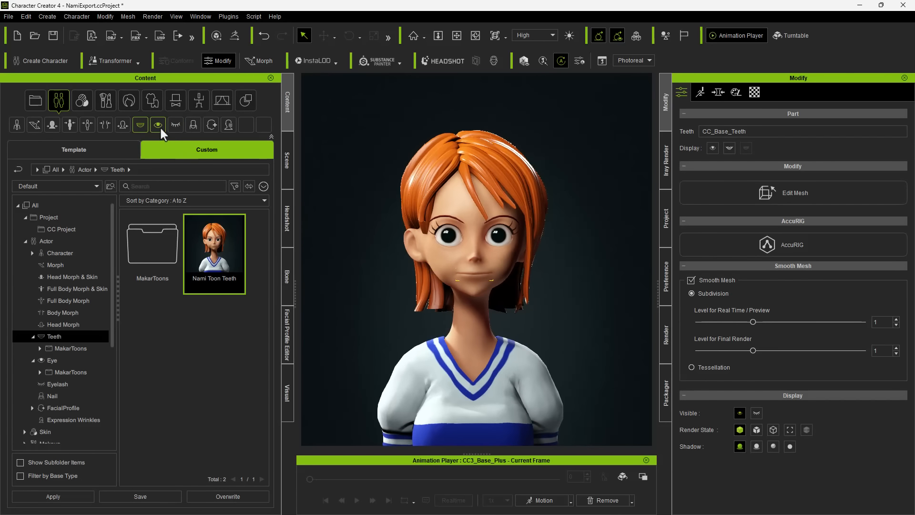
# - Hide all character parts except CC_Base_Teeth and frame the teeth up close from a slightly raised angle
pyautogui.click(287, 160)
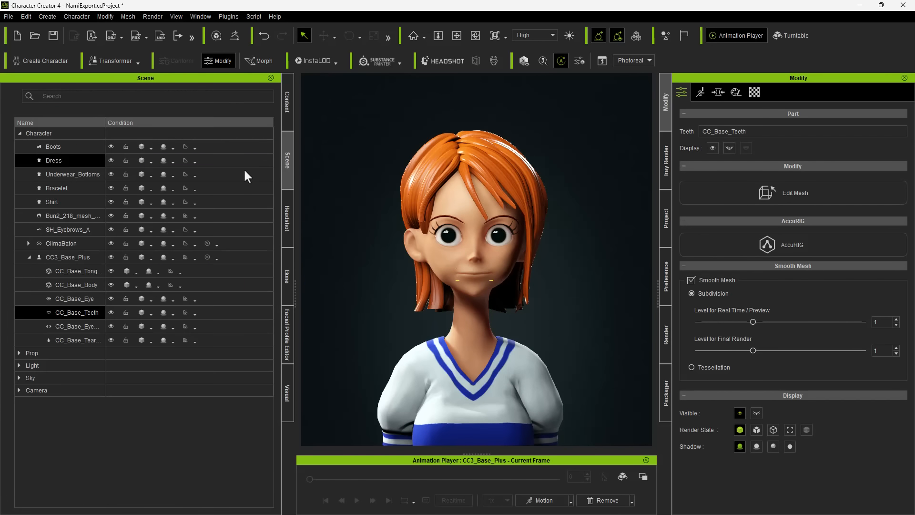
pyautogui.click(67, 256)
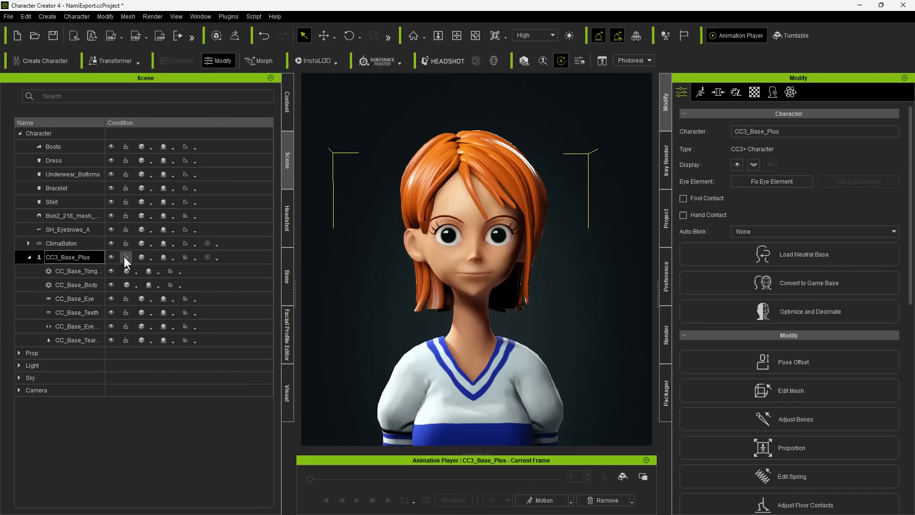
pyautogui.click(111, 257)
pyautogui.click(111, 257)
pyautogui.click(64, 134)
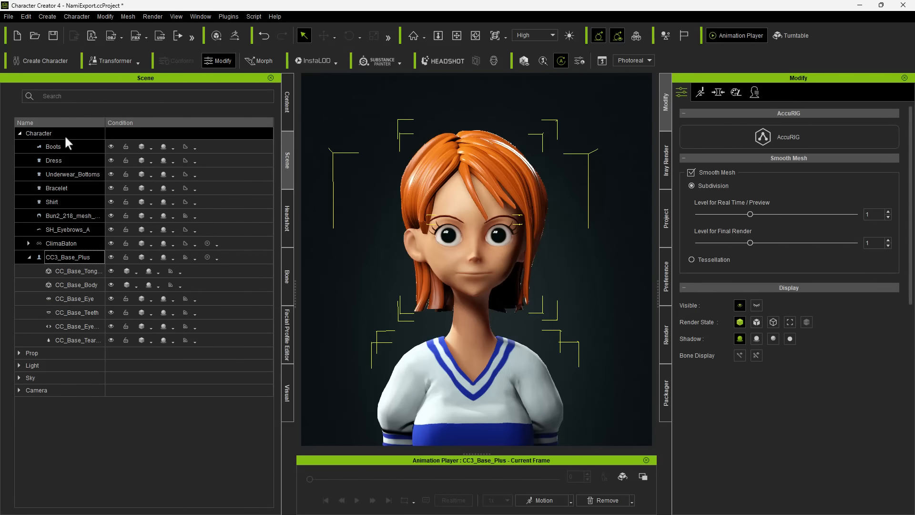
pyautogui.click(111, 147)
pyautogui.click(90, 312)
pyautogui.click(111, 313)
pyautogui.scroll(5, 413, 278)
pyautogui.keyDown('alt'); pyautogui.moveTo(447, 249); pyautogui.dragTo(450, 217); pyautogui.keyUp('alt')
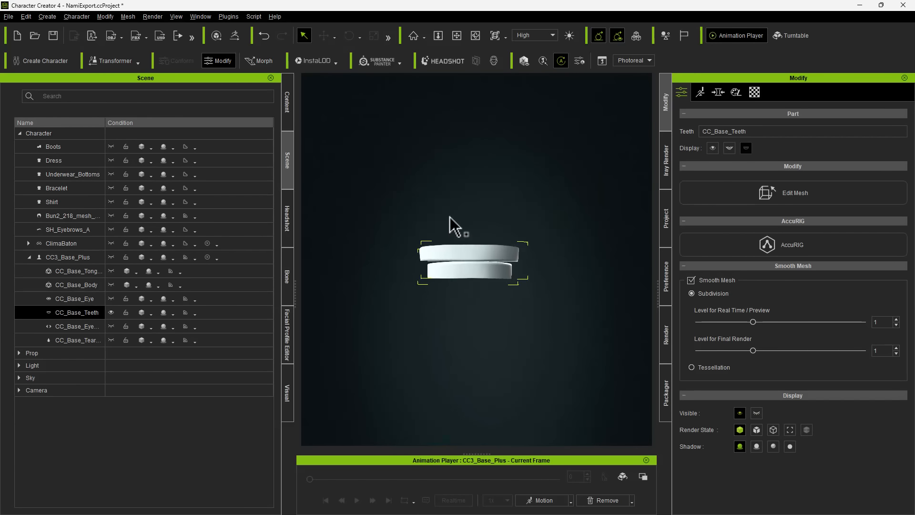
pyautogui.scroll(1, 430, 235)
pyautogui.keyDown('alt'); pyautogui.moveTo(449, 217); pyautogui.dragTo(412, 237, button='right'); pyautogui.keyUp('alt')
# - Update the thumbnail of the custom Nami Toon Teeth item with the current view
pyautogui.click(288, 103)
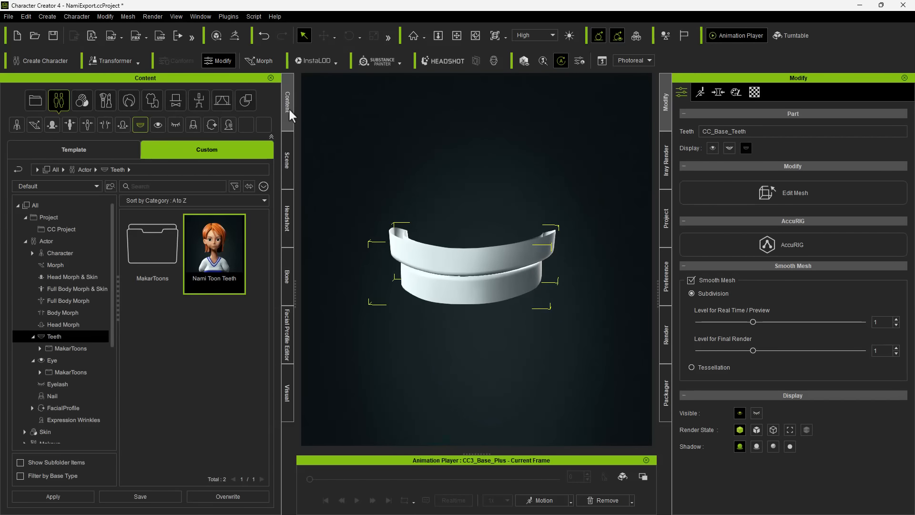
pyautogui.rightClick(220, 251)
pyautogui.click(278, 360)
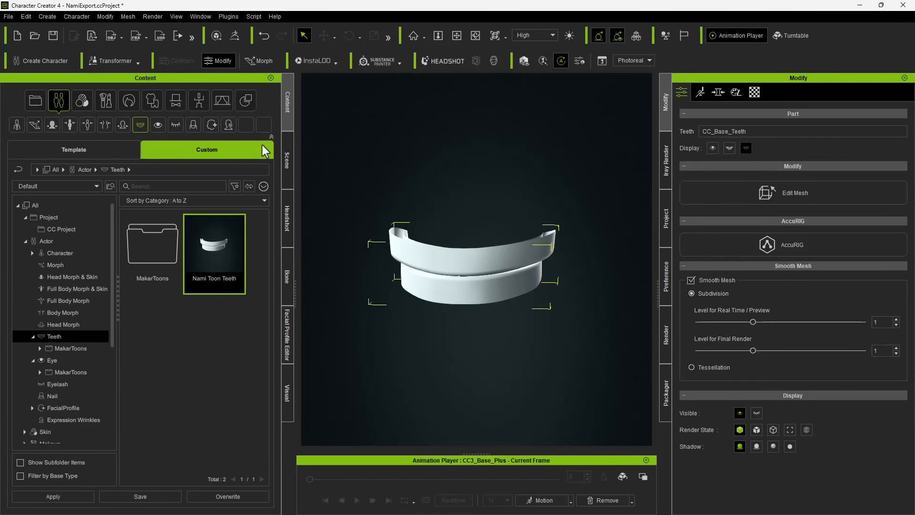
# - Show only CC_Base_Eye, frame one eyeball up close and update the Nami Toon Eyes thumbnail with that view
pyautogui.click(287, 162)
pyautogui.click(88, 136)
pyautogui.click(110, 147)
pyautogui.click(83, 254)
pyautogui.keyDown('shift'); pyautogui.click(85, 144); pyautogui.keyUp('shift')
pyautogui.click(109, 147)
pyautogui.click(90, 300)
pyautogui.click(110, 299)
pyautogui.scroll(10, 464, 260)
pyautogui.scroll(3, 456, 247)
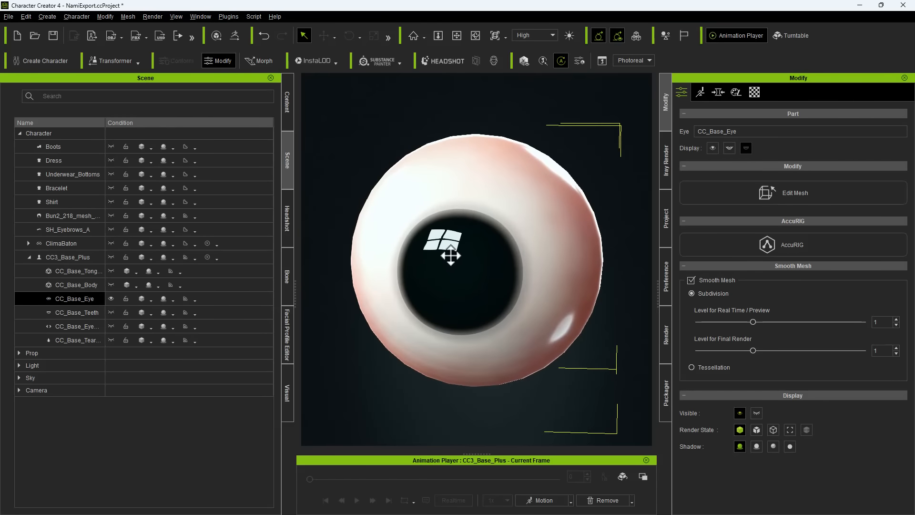
pyautogui.click(288, 106)
pyautogui.rightClick(210, 237)
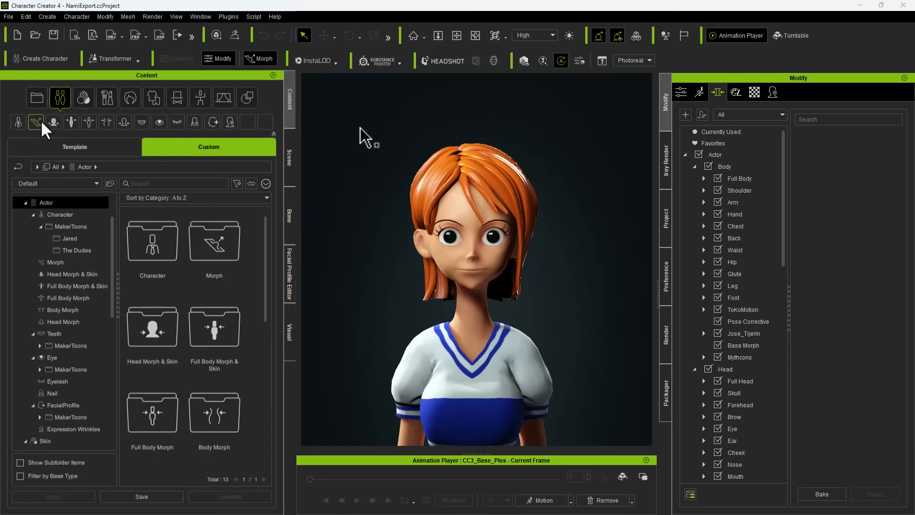
# - Review the custom Actor content in the Morph, FacialProfile, Eye, Teeth and Eyelash categories
pyautogui.click(41, 123)
pyautogui.click(213, 122)
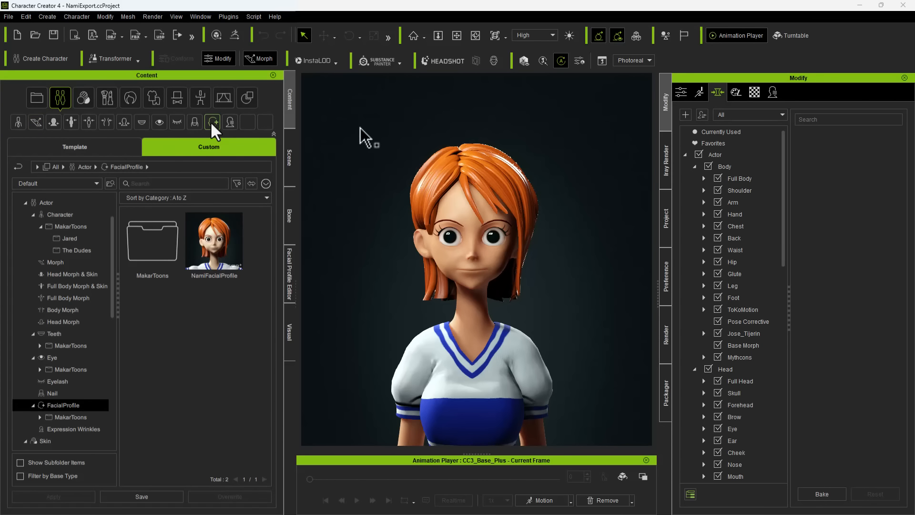
pyautogui.click(160, 123)
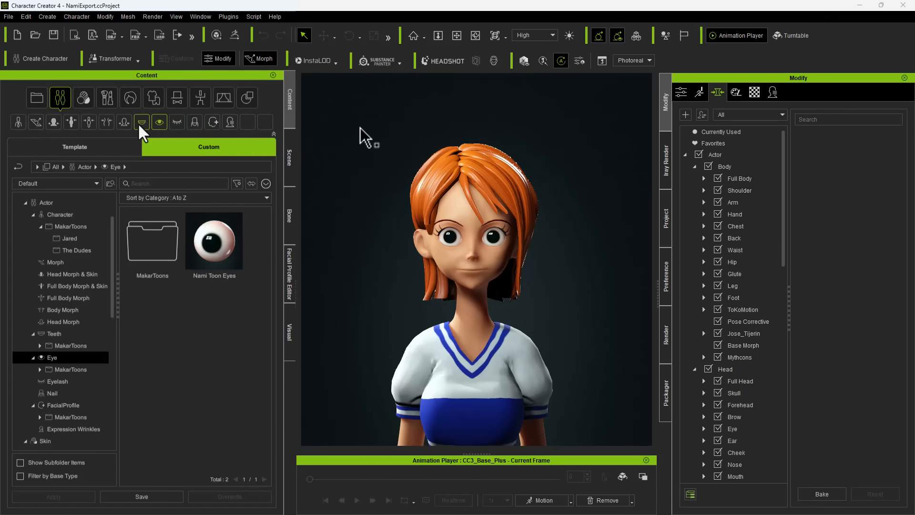
pyautogui.click(142, 123)
pyautogui.click(177, 123)
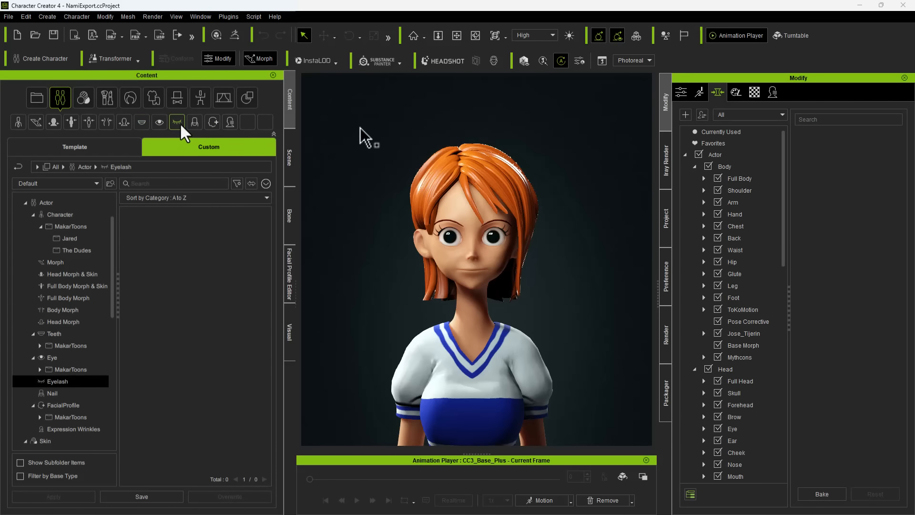
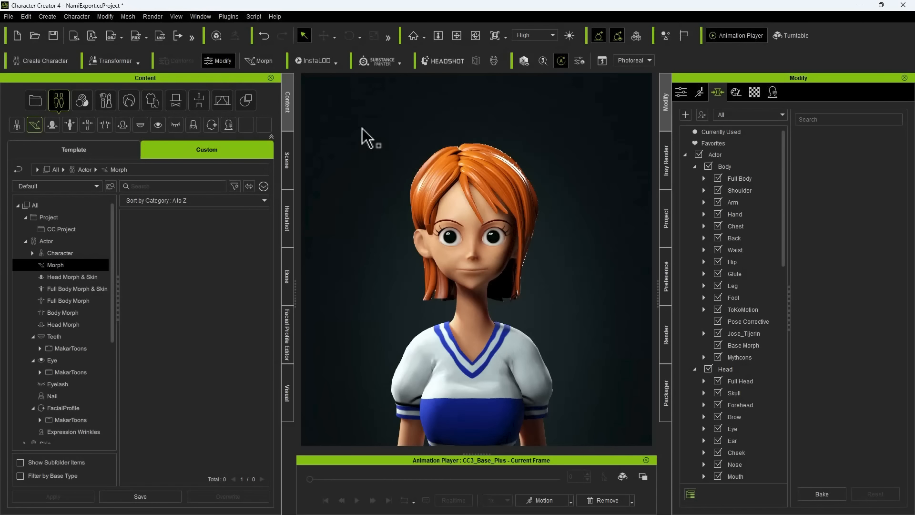
# - Create Head & Body morph sliders from the character with the morph name "nami"
pyautogui.click(460, 208)
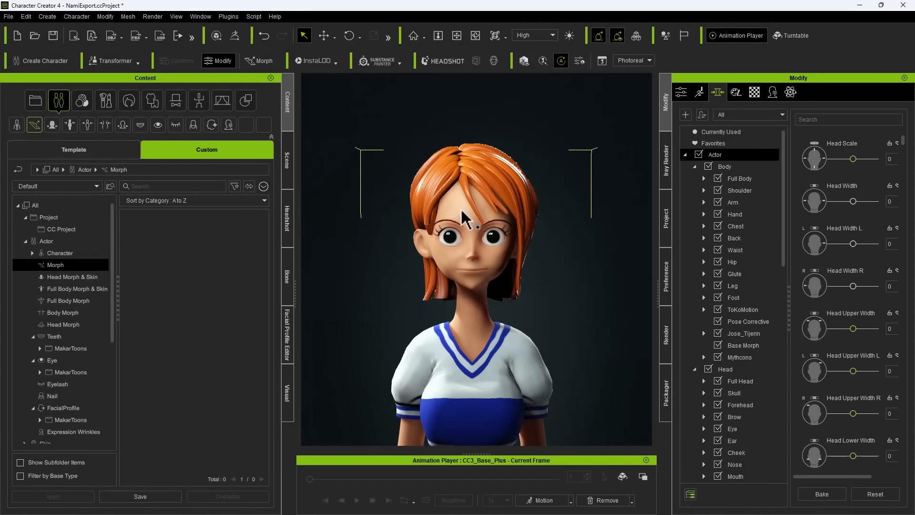
pyautogui.click(38, 19)
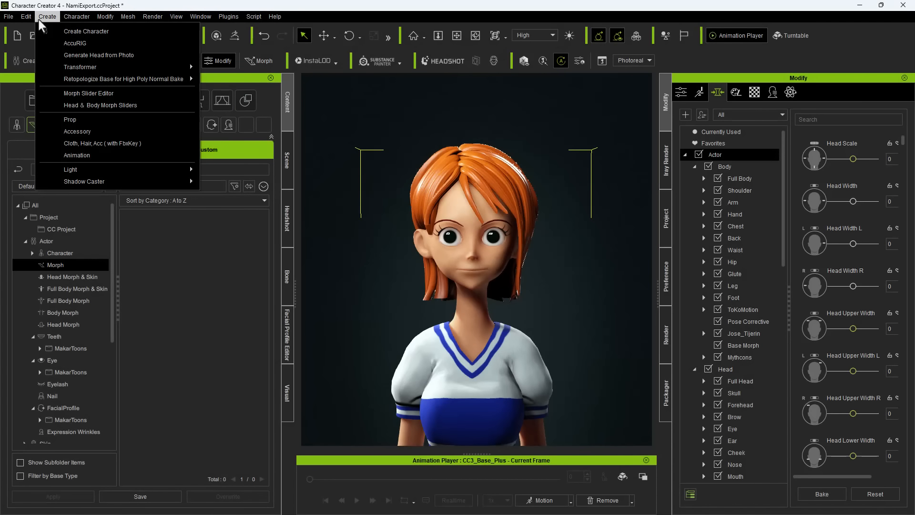
pyautogui.click(113, 105)
pyautogui.moveTo(452, 237); pyautogui.dragTo(406, 233)
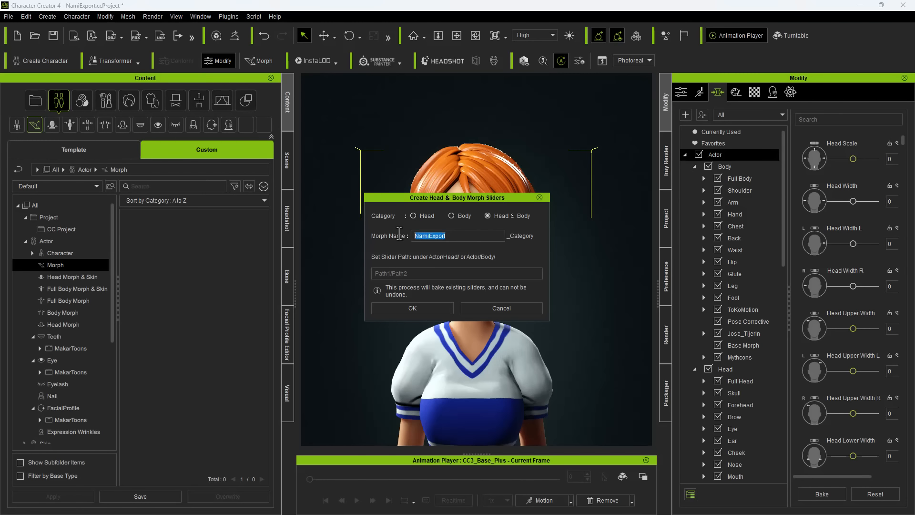
pyautogui.write('Nami')
pyautogui.click(441, 304)
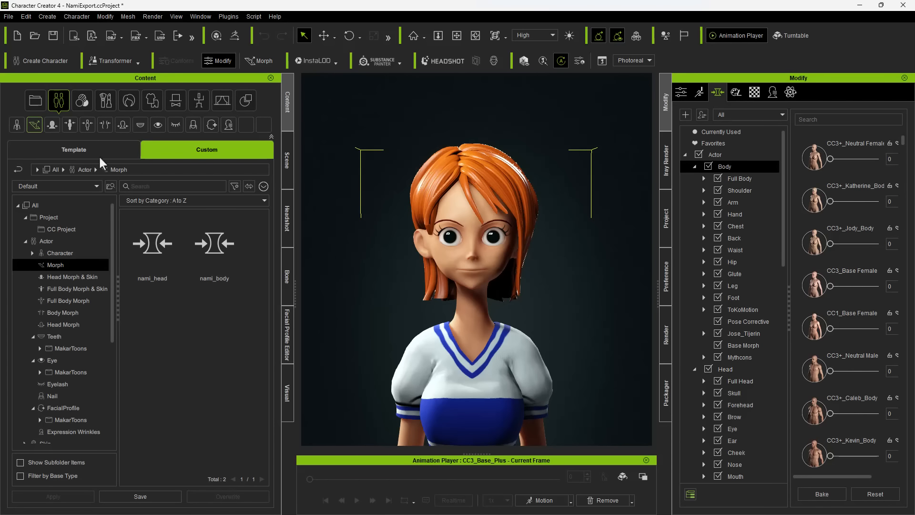
# - Save the character's head as custom Head Morph & Skin content named "Nami Head Preset"
pyautogui.click(469, 218)
pyautogui.click(52, 126)
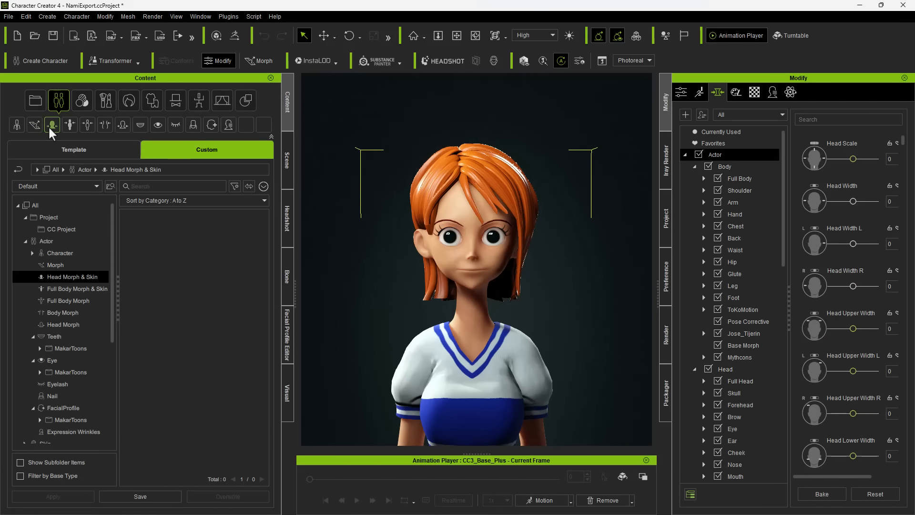
pyautogui.click(160, 495)
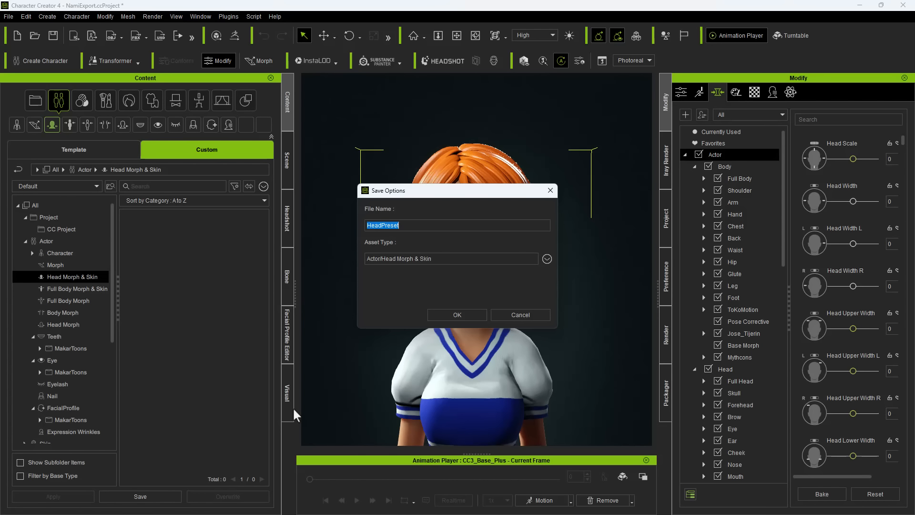
pyautogui.moveTo(385, 179); pyautogui.dragTo(270, 114)
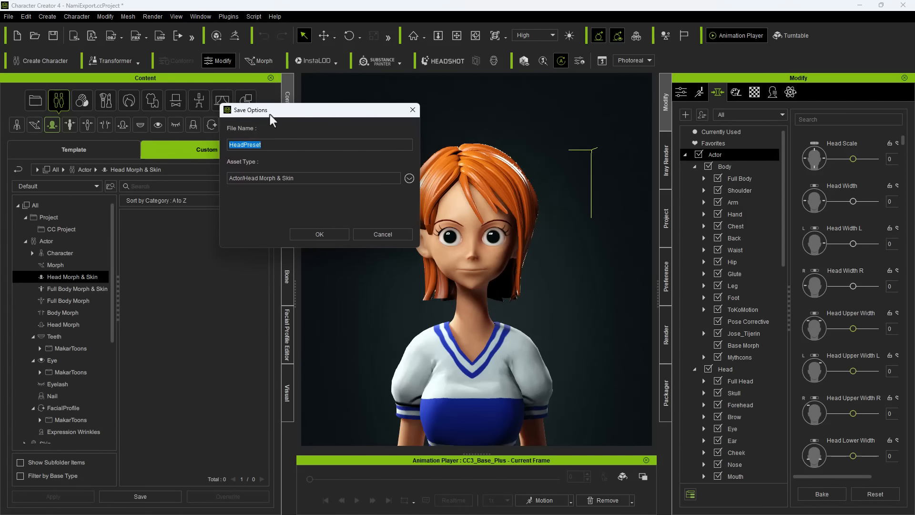
pyautogui.write('Nami Head Preset')
pyautogui.click(317, 235)
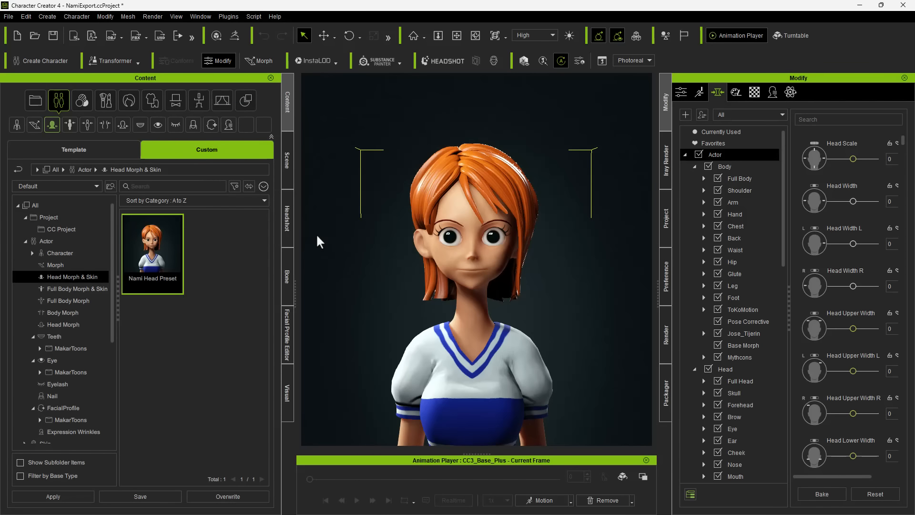
# - Frame the character's head up close and update the Nami Head Preset thumbnail with that view
pyautogui.moveTo(366, 239)
pyautogui.mouseDown(button='right')
pyautogui.moveTo(345, 234)
pyautogui.moveTo(352, 240)
pyautogui.mouseUp(button='right')
pyautogui.scroll(5, 353, 241)
pyautogui.moveTo(360, 251)
pyautogui.mouseDown(button='middle')
pyautogui.moveTo(357, 260)
pyautogui.moveTo(342, 251)
pyautogui.mouseUp(button='middle')
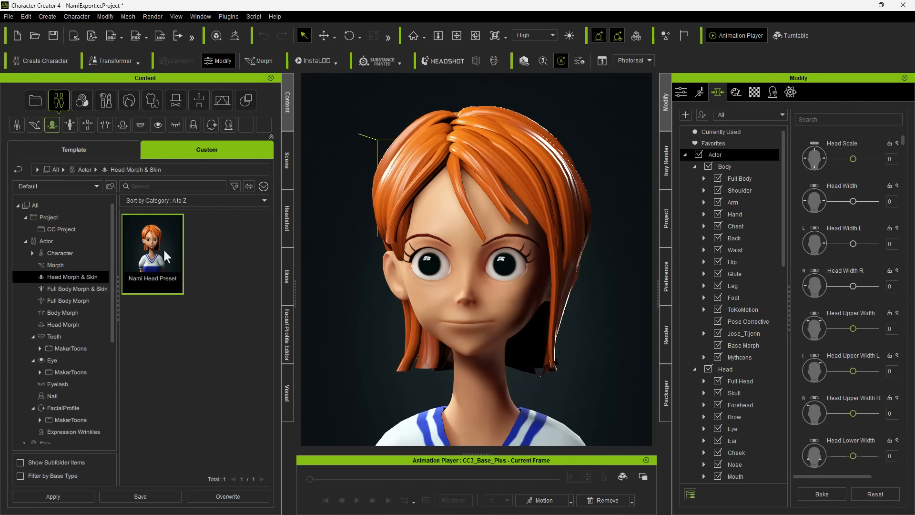
pyautogui.rightClick(143, 245)
pyautogui.click(362, 180)
# - Save the character as custom Full Body Morph & Skin content named "Nami Body Preset", framed from the thighs up
pyautogui.scroll(-5, 362, 179)
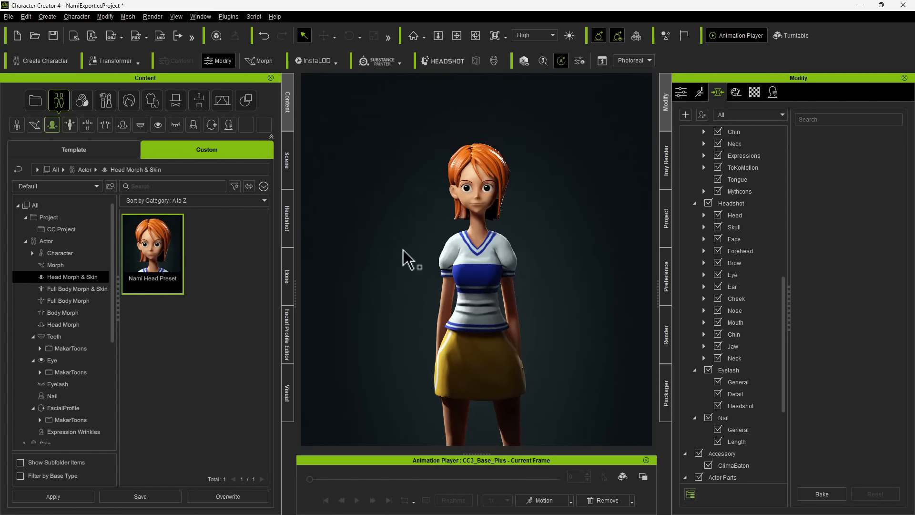
pyautogui.scroll(3, 394, 245)
pyautogui.click(479, 241)
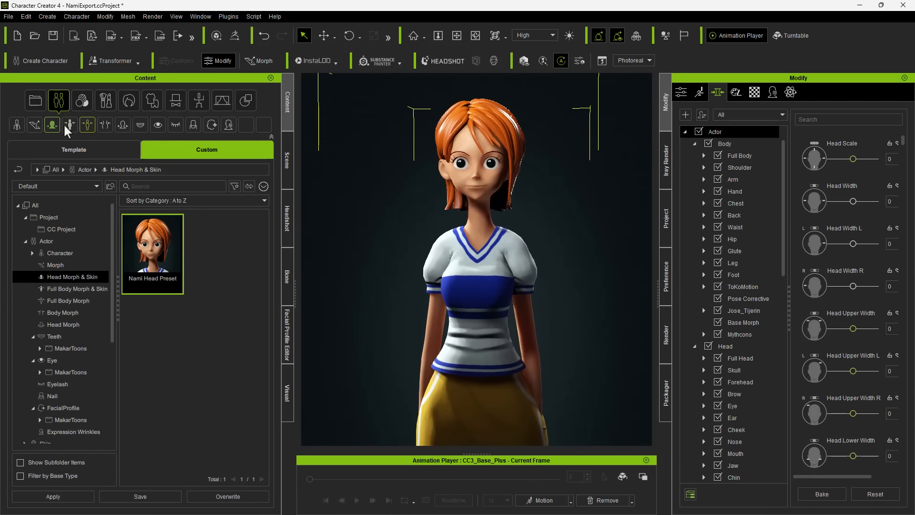
pyautogui.click(70, 125)
pyautogui.click(141, 496)
pyautogui.write('Nami Body Preset')
pyautogui.press('Return')
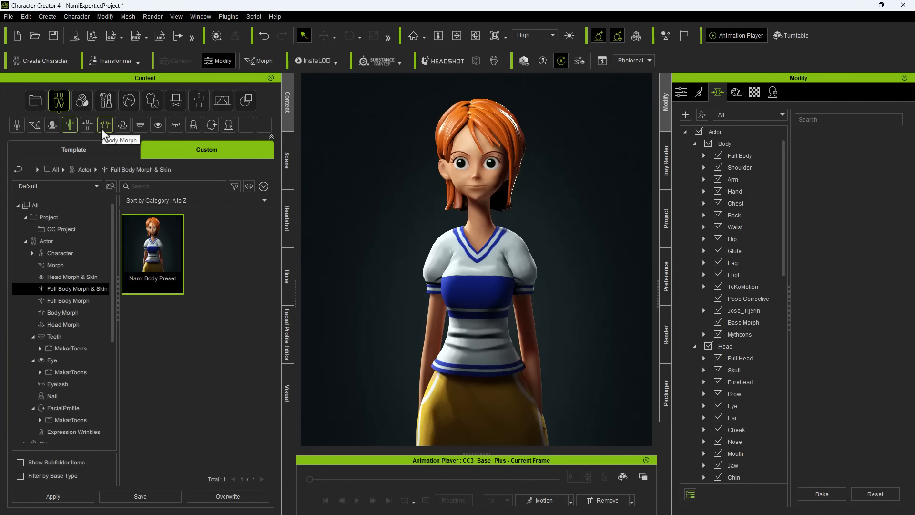
pyautogui.moveTo(396, 187); pyautogui.dragTo(415, 191, button='right')
pyautogui.scroll(3, 414, 191)
pyautogui.moveTo(415, 191); pyautogui.dragTo(418, 222, button='middle')
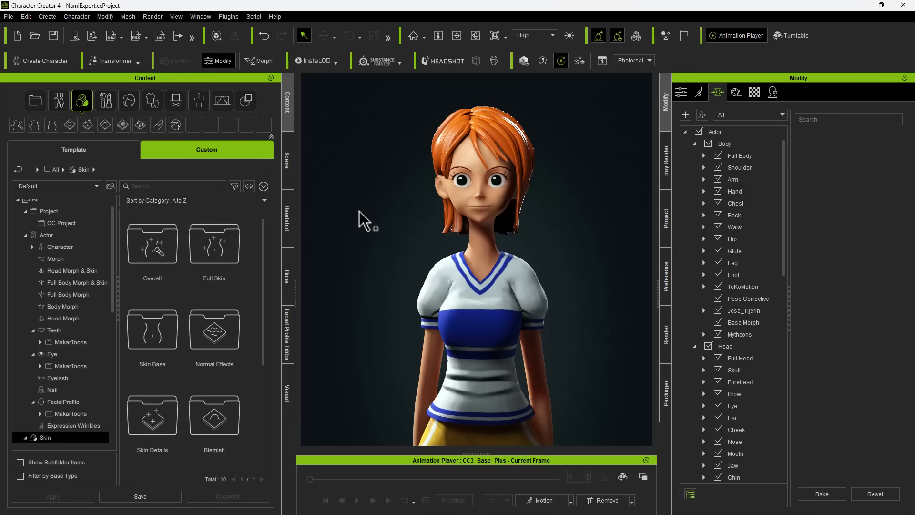
# - Load the "2. Camila Facial Demo" project from the CC Project templates
pyautogui.click(10, 17)
pyautogui.press('Escape')
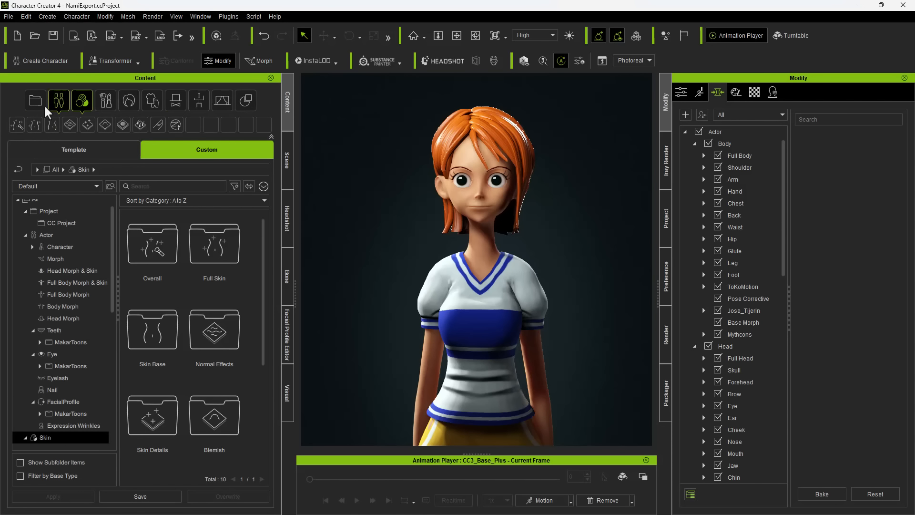
pyautogui.click(42, 103)
pyautogui.click(16, 127)
pyautogui.click(70, 153)
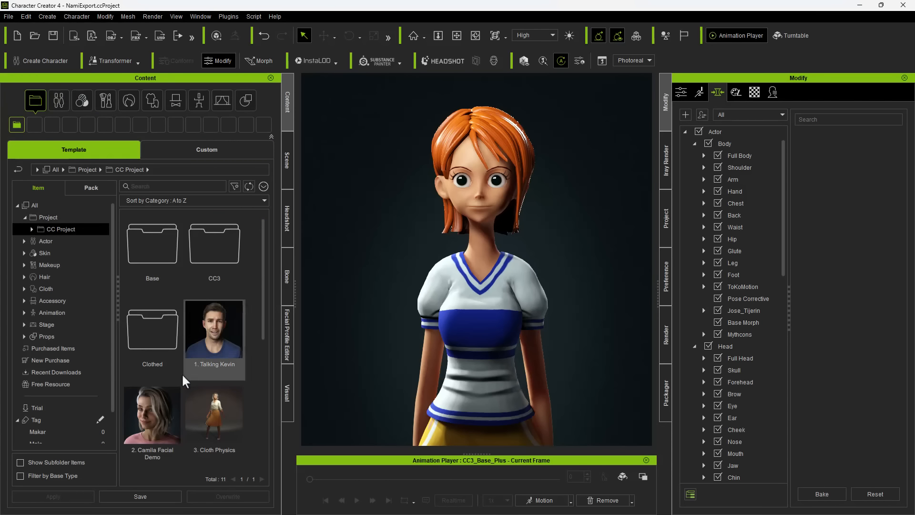
pyautogui.click(161, 420)
pyautogui.doubleClick(159, 415)
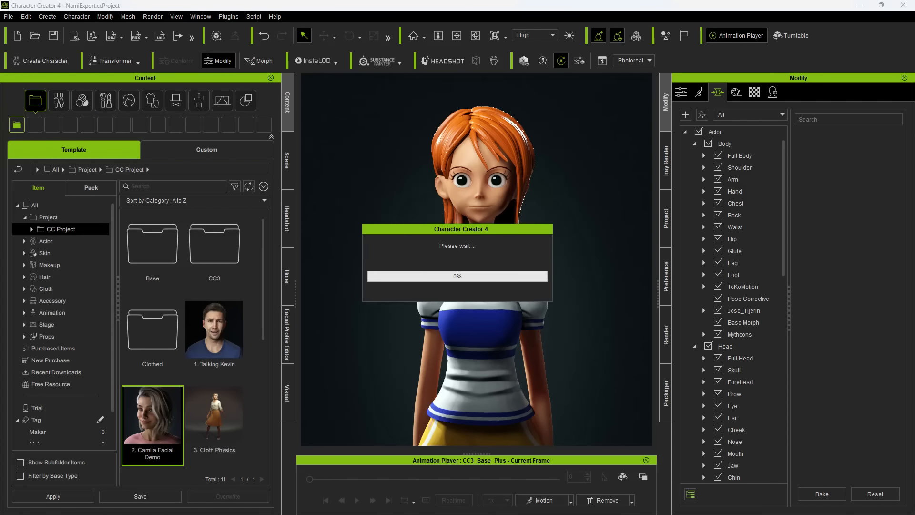
pyautogui.click(159, 210)
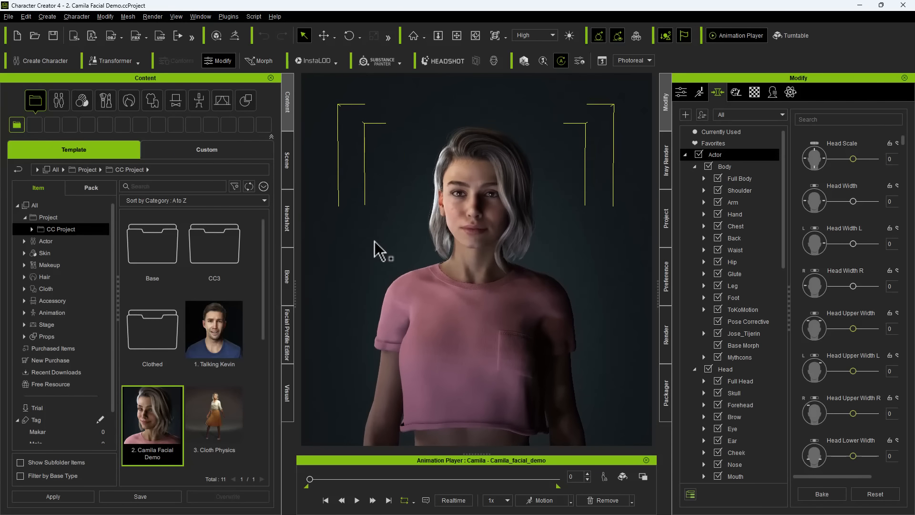
# - List Camila's currently used morphs and reset them
pyautogui.click(682, 92)
pyautogui.click(717, 92)
pyautogui.click(721, 131)
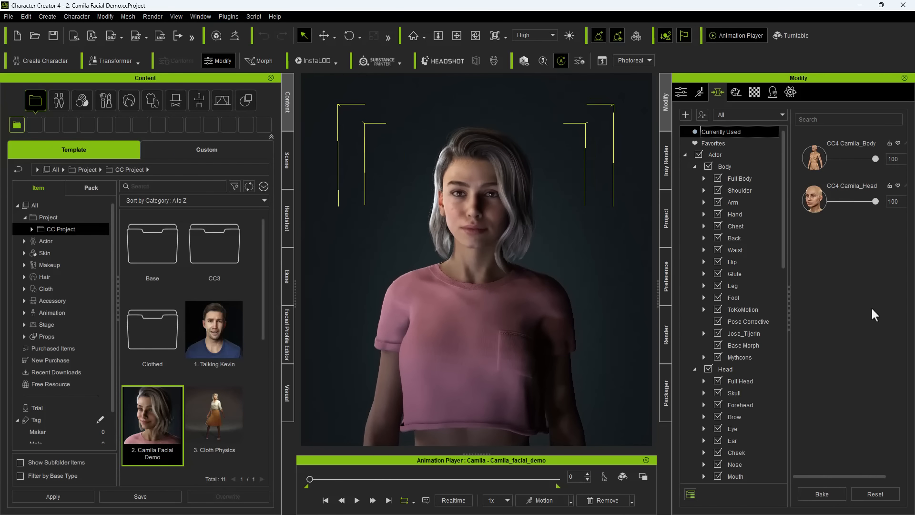
pyautogui.click(875, 494)
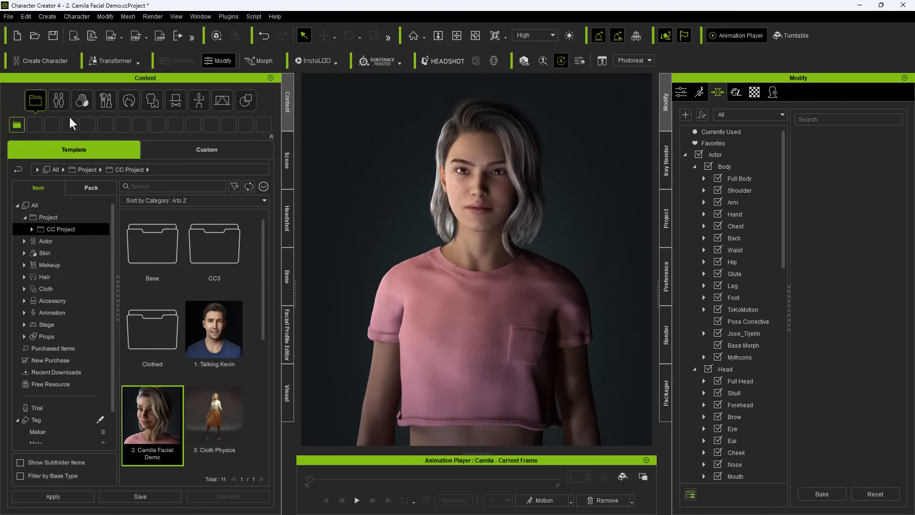
# - Apply the custom Nami Head Preset to Camila, including morphs, eye elements, teeth, materials, textures, expression wrinkles and head color to body
pyautogui.click(61, 101)
pyautogui.click(169, 154)
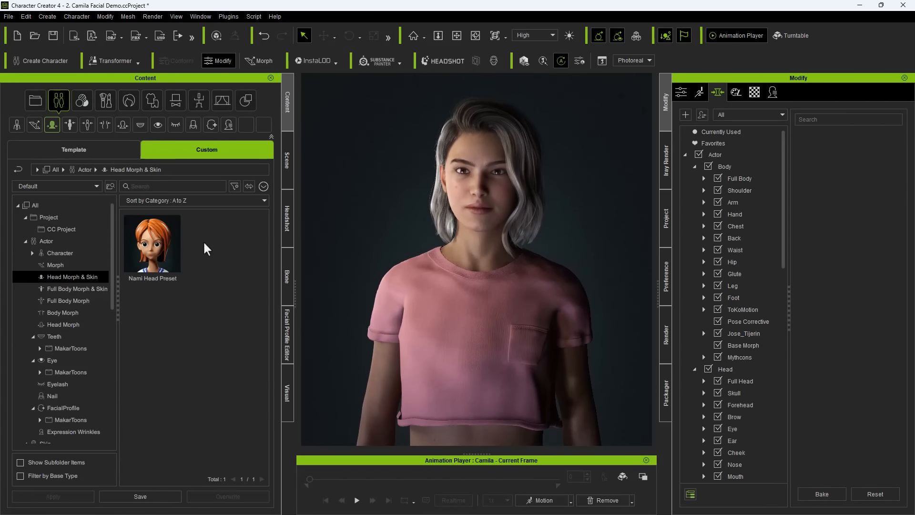
pyautogui.moveTo(157, 238); pyautogui.dragTo(476, 191)
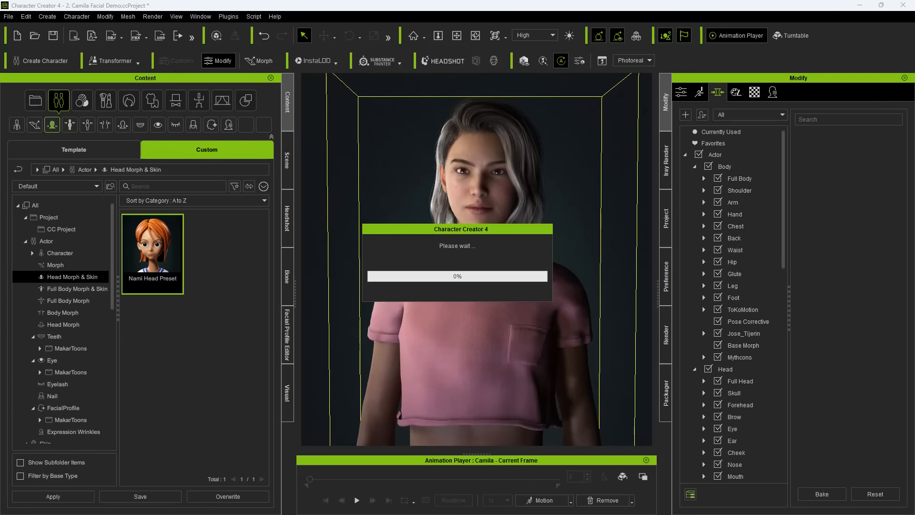
pyautogui.moveTo(171, 67); pyautogui.dragTo(265, 144)
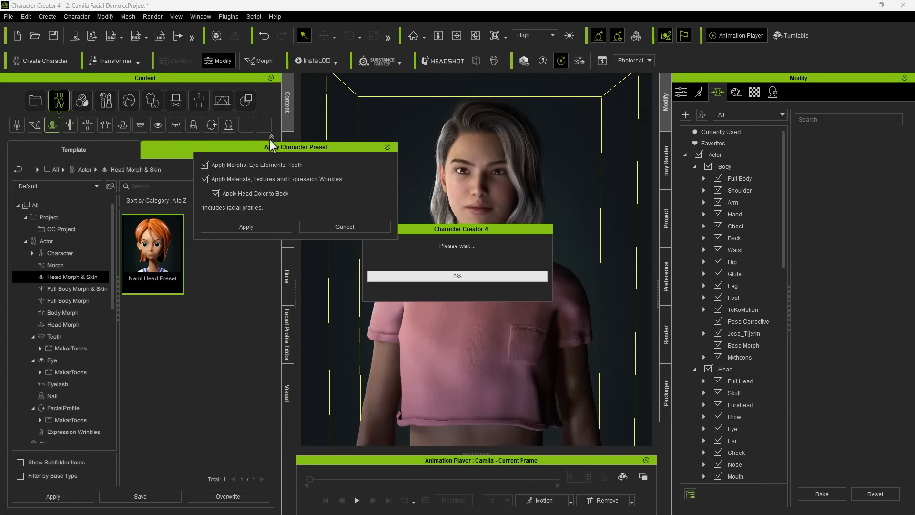
pyautogui.click(264, 228)
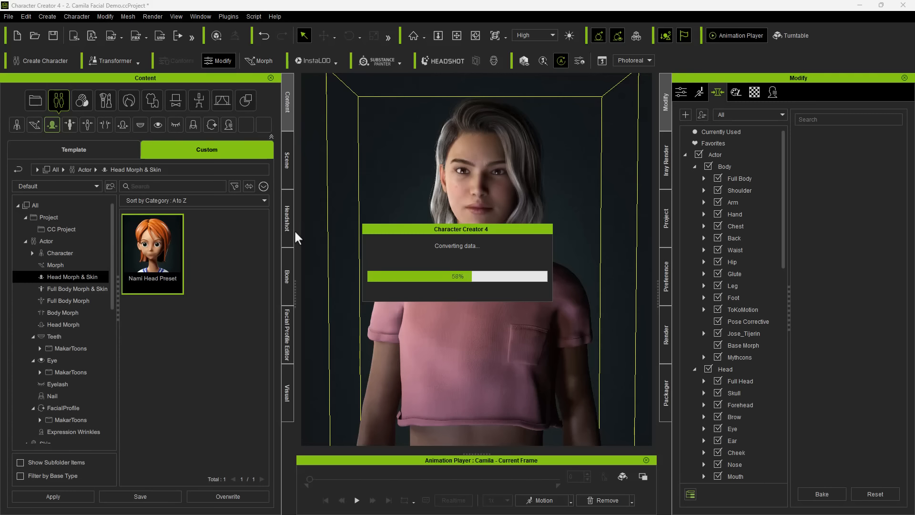
# - Apply the custom Nami Body Preset from Full Body Morph & Skin to the Camila character
pyautogui.moveTo(419, 113); pyautogui.dragTo(397, 128, button='right')
pyautogui.scroll(-6, 398, 128)
pyautogui.scroll(3, 402, 127)
pyautogui.click(70, 124)
pyautogui.doubleClick(153, 250)
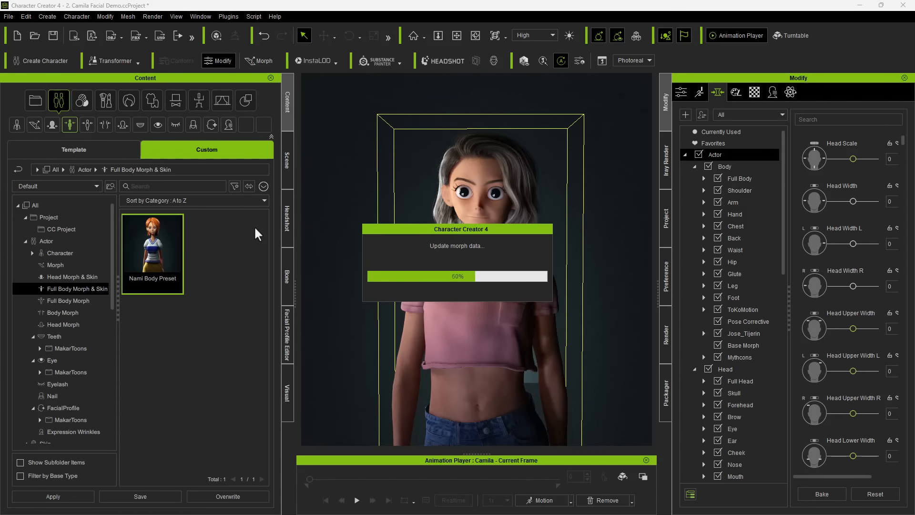
pyautogui.scroll(5, 449, 260)
pyautogui.scroll(-2, 449, 260)
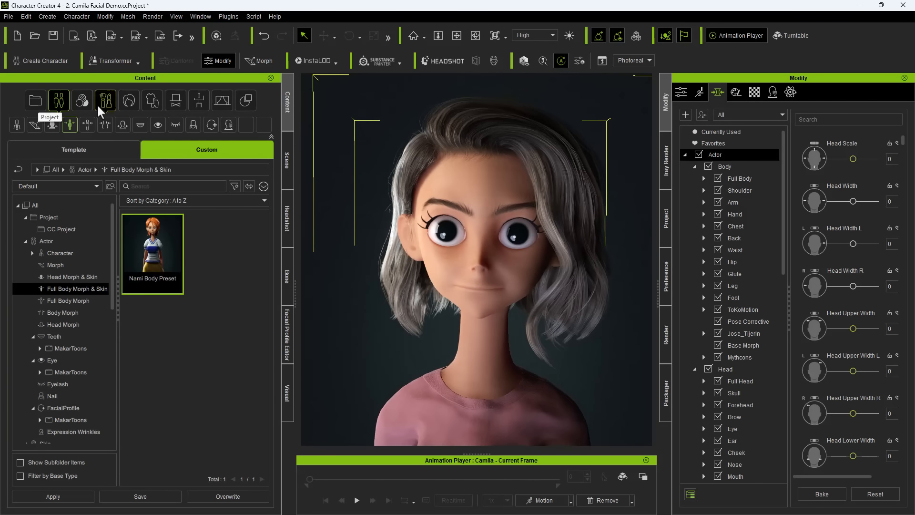
# - Put the custom HairStyle hair on the Camila character
pyautogui.click(129, 100)
pyautogui.moveTo(215, 252); pyautogui.dragTo(494, 248)
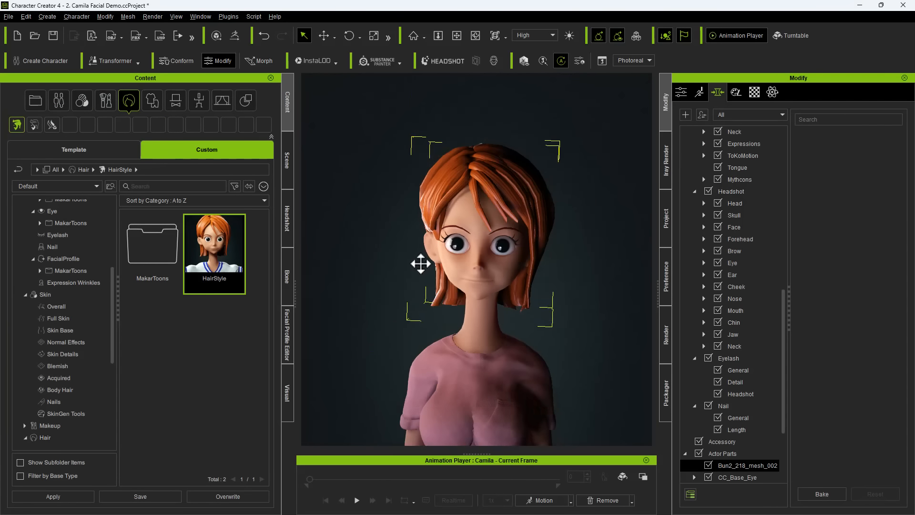
pyautogui.scroll(2, 421, 264)
pyautogui.moveTo(421, 264); pyautogui.dragTo(438, 271, button='middle')
# - Open Edit Facial for the character, try a preset expression and reset the facial sliders to zero
pyautogui.click(106, 17)
pyautogui.click(114, 15)
pyautogui.click(165, 90)
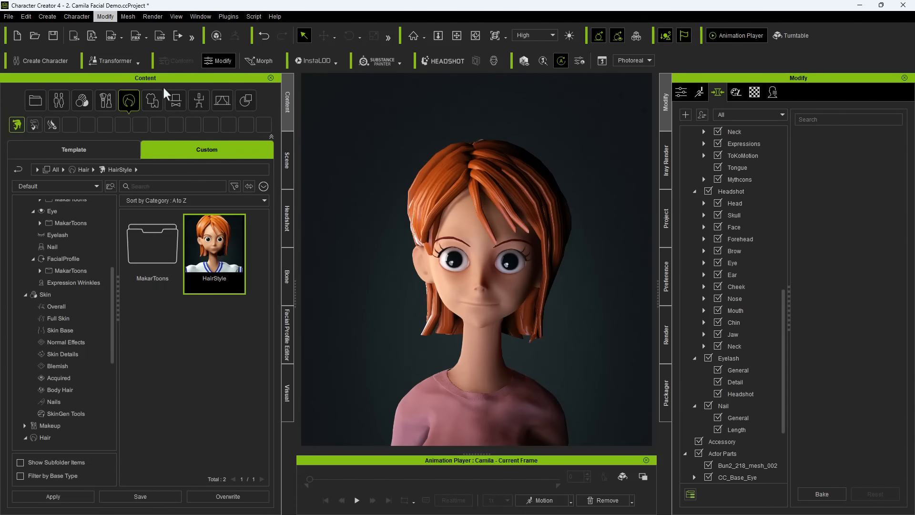
pyautogui.click(227, 125)
pyautogui.click(241, 349)
pyautogui.click(294, 124)
pyautogui.click(177, 391)
pyautogui.moveTo(423, 324); pyautogui.dragTo(420, 286, button='right')
pyautogui.scroll(1, 420, 286)
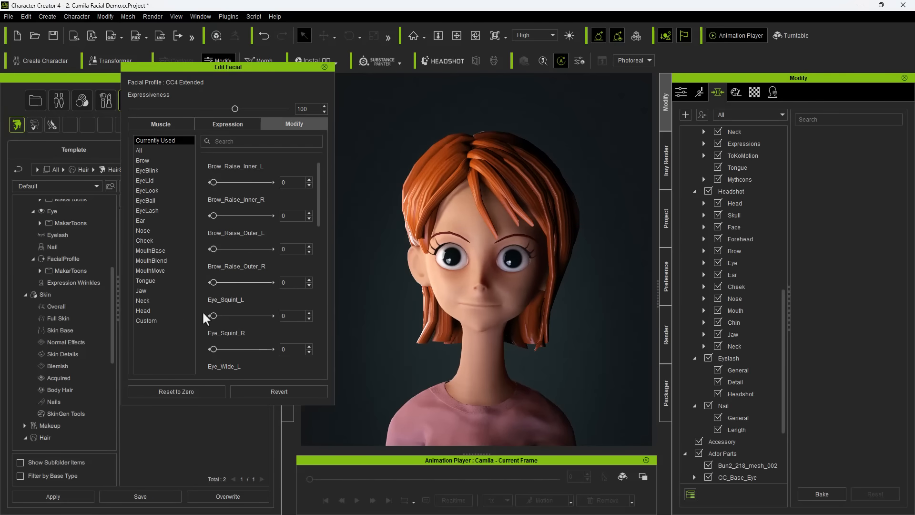
# - Test the custom expressions by setting BigSmile to 100 and back to 0, and raising BigSmile_Wink to its maximum
pyautogui.click(147, 321)
pyautogui.moveTo(213, 183); pyautogui.dragTo(269, 182)
pyautogui.moveTo(429, 224); pyautogui.dragTo(420, 206, button='right')
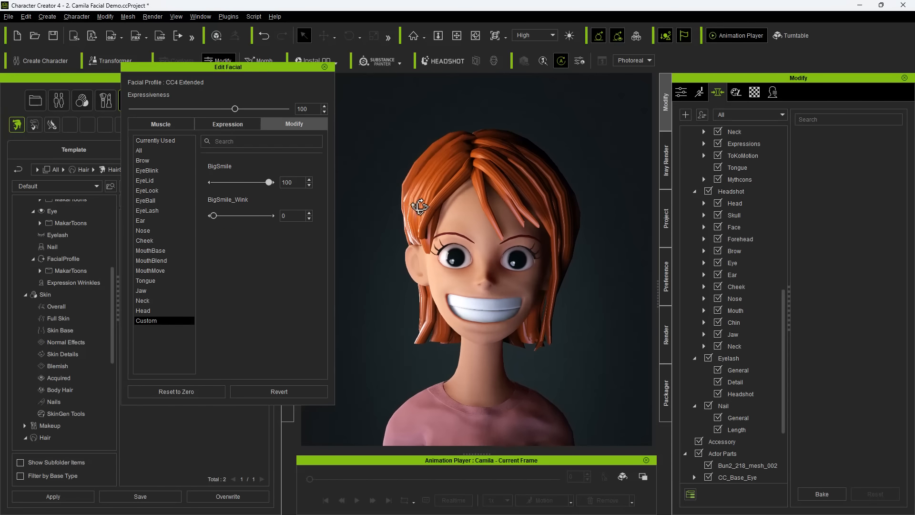
pyautogui.moveTo(269, 182); pyautogui.dragTo(192, 186)
pyautogui.moveTo(213, 216); pyautogui.dragTo(307, 231)
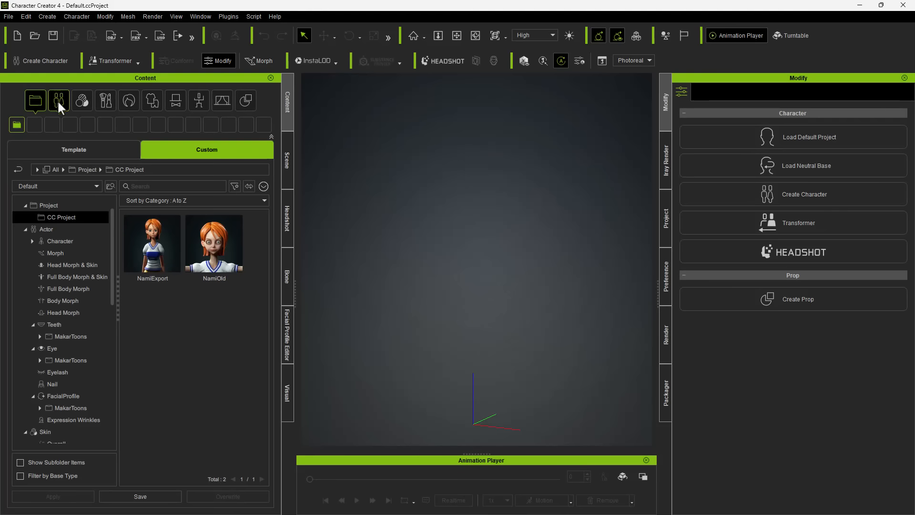
# - Load the Toon Fred character from the custom MakarToons collection, The Dudes folder, into the empty scene
pyautogui.click(58, 100)
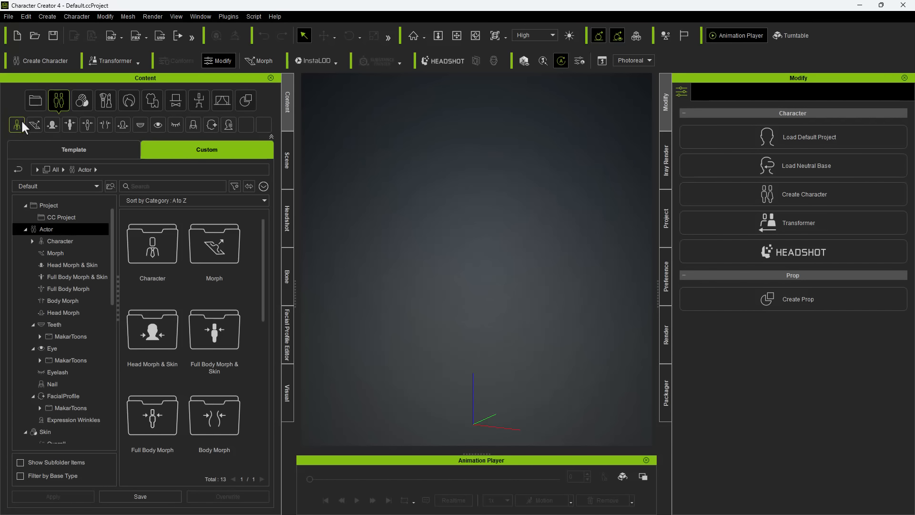
pyautogui.click(19, 122)
pyautogui.doubleClick(150, 225)
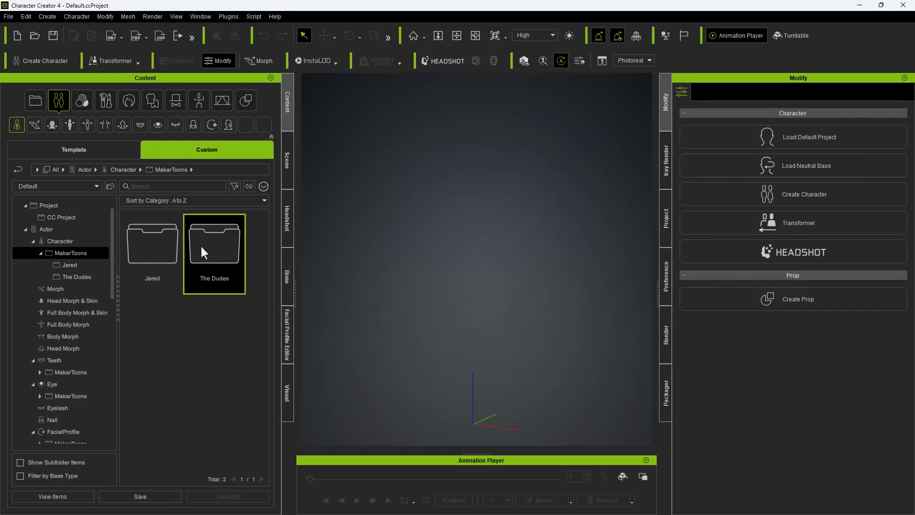
pyautogui.doubleClick(200, 244)
pyautogui.moveTo(176, 252); pyautogui.dragTo(479, 334)
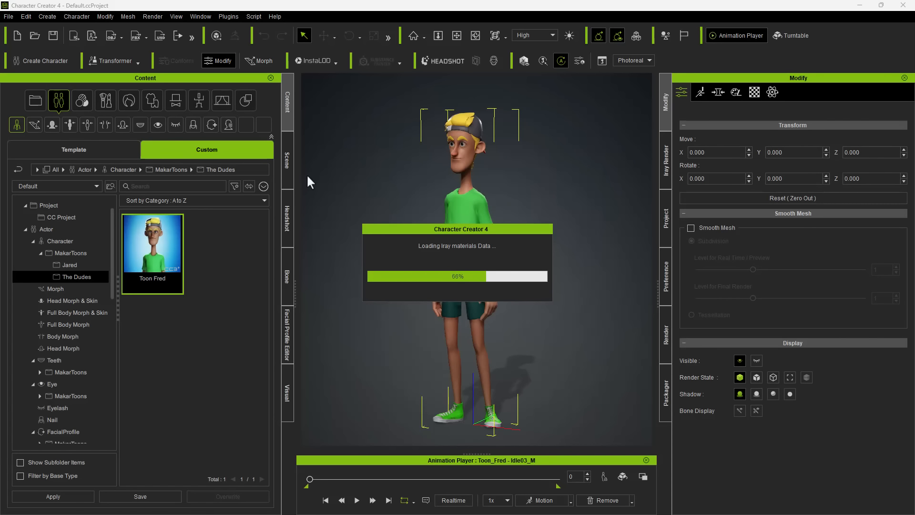
# - Apply the CC4 Fred Facial Profile to Toon Fred with visemes, standard and custom expressions, in Replace All mode
pyautogui.moveTo(370, 219); pyautogui.dragTo(491, 216, button='right')
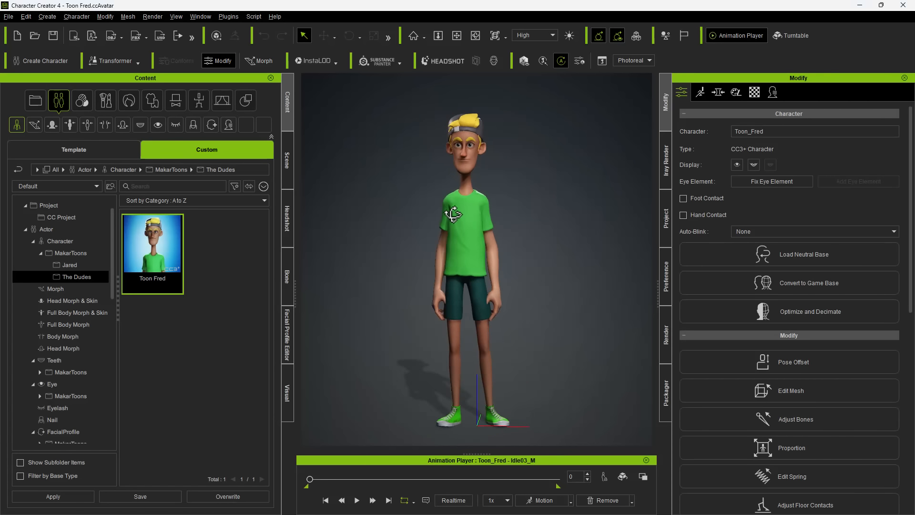
pyautogui.scroll(1, 415, 208)
pyautogui.click(211, 125)
pyautogui.doubleClick(156, 244)
pyautogui.doubleClick(185, 250)
pyautogui.moveTo(156, 244); pyautogui.dragTo(477, 207)
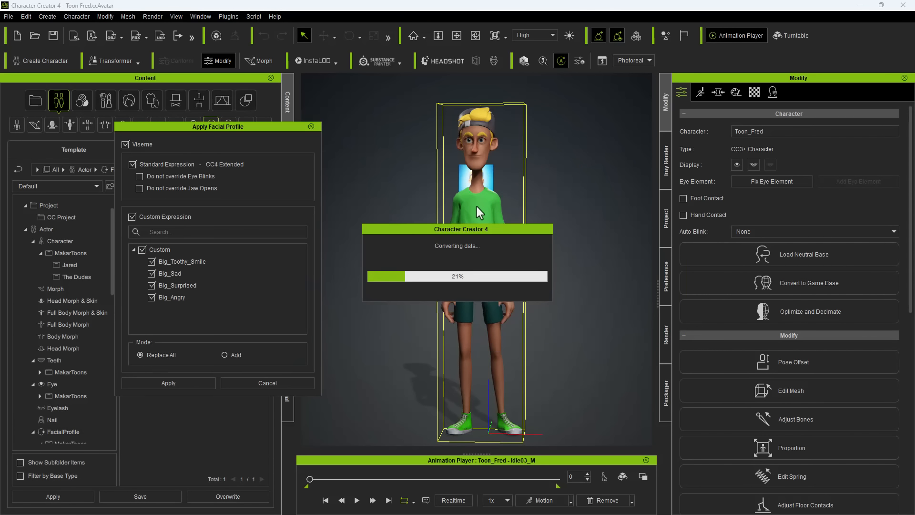
pyautogui.click(187, 384)
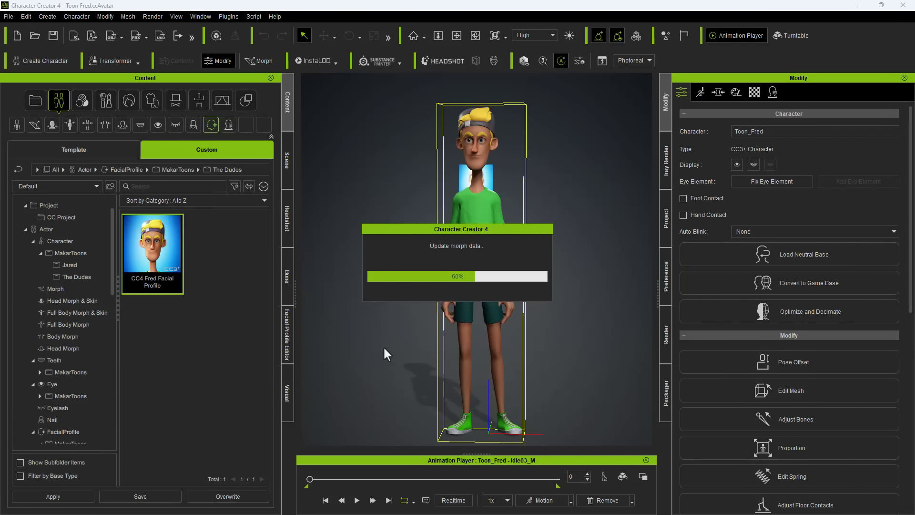
# - Apply the custom Nami Toon Teeth to Toon Fred and frame his head
pyautogui.click(140, 125)
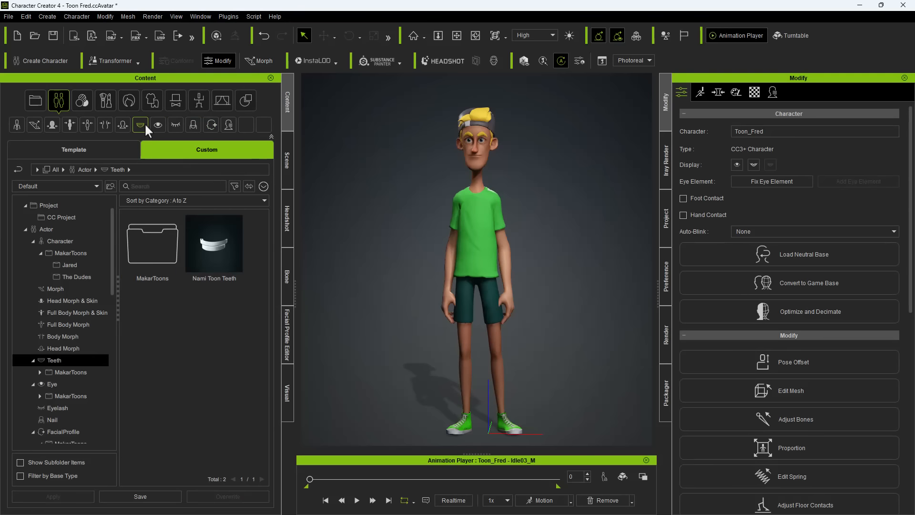
pyautogui.click(225, 258)
pyautogui.moveTo(320, 283); pyautogui.dragTo(483, 206)
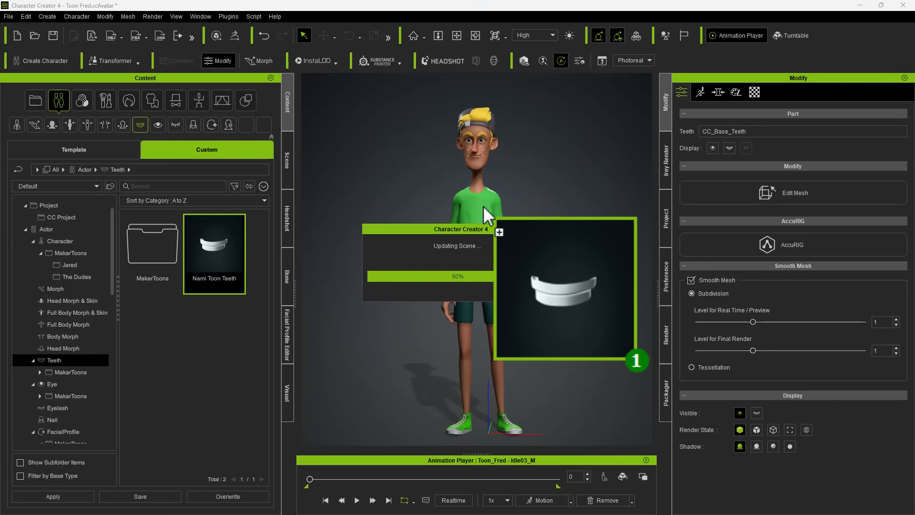
pyautogui.scroll(3, 506, 230)
pyautogui.moveTo(482, 200); pyautogui.dragTo(540, 342, button='middle')
pyautogui.scroll(5, 519, 298)
pyautogui.scroll(2, 535, 296)
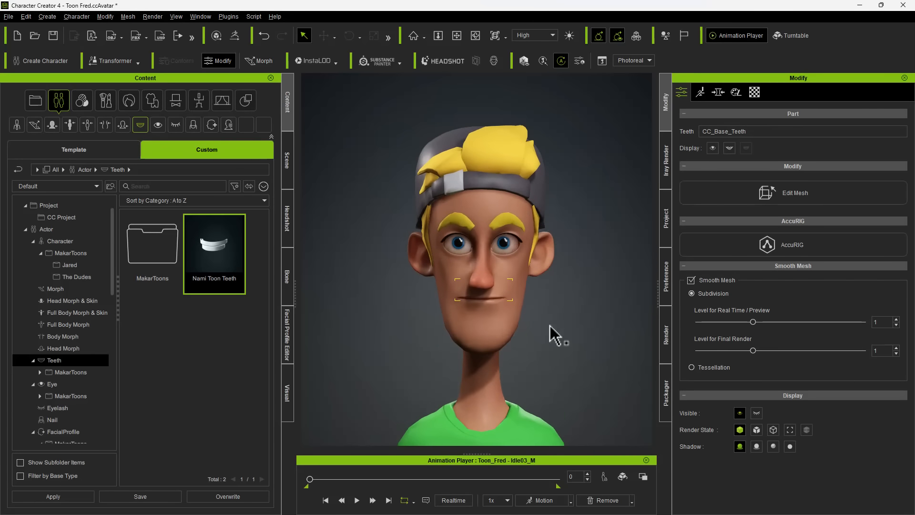
# - Preview Toon Fred's open mouth and reposition the lower teeth element with Edit Mesh
pyautogui.click(729, 148)
pyautogui.moveTo(538, 253); pyautogui.dragTo(349, 248, button='right')
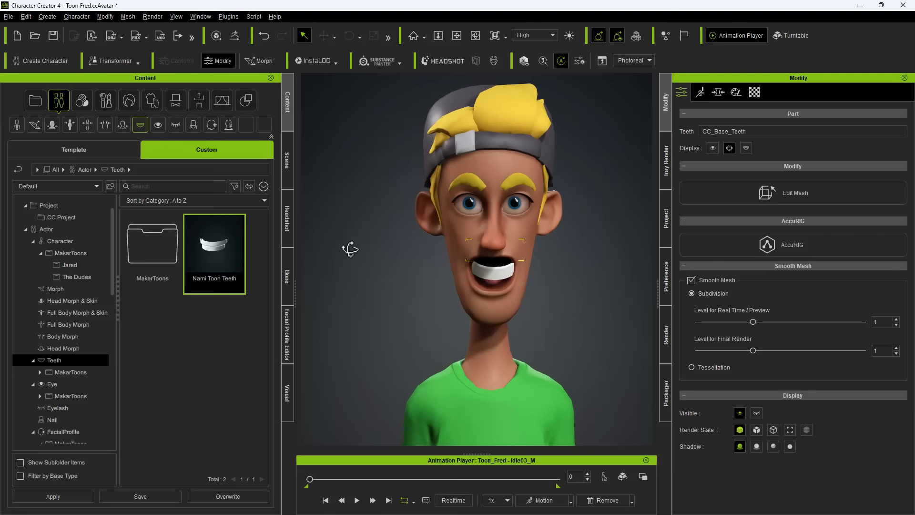
pyautogui.click(742, 199)
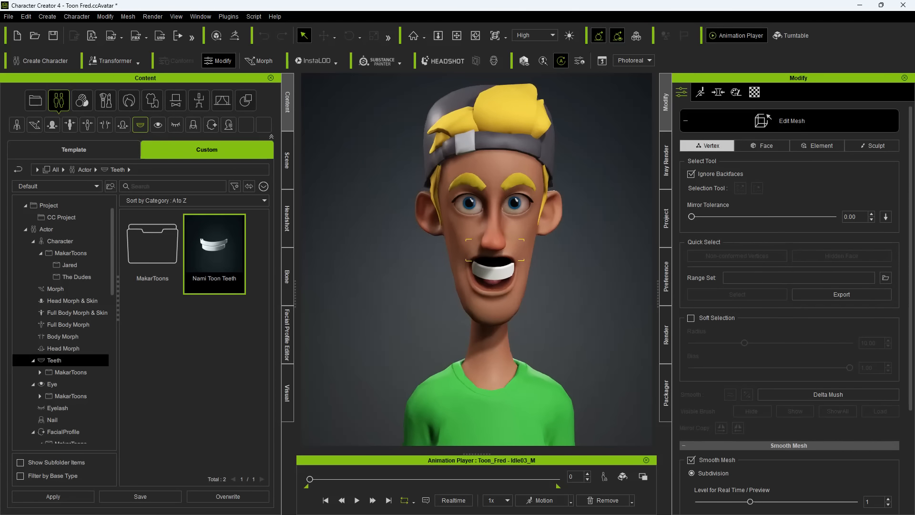
pyautogui.click(838, 146)
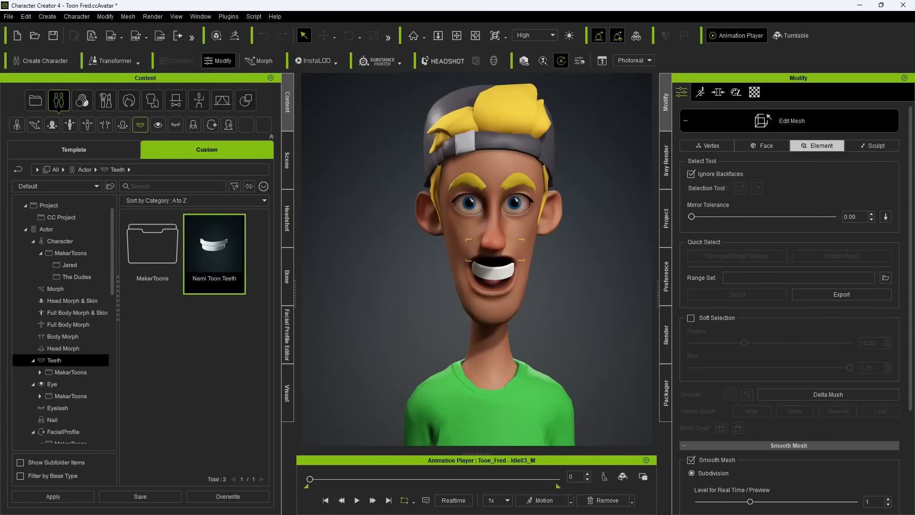
pyautogui.click(493, 268)
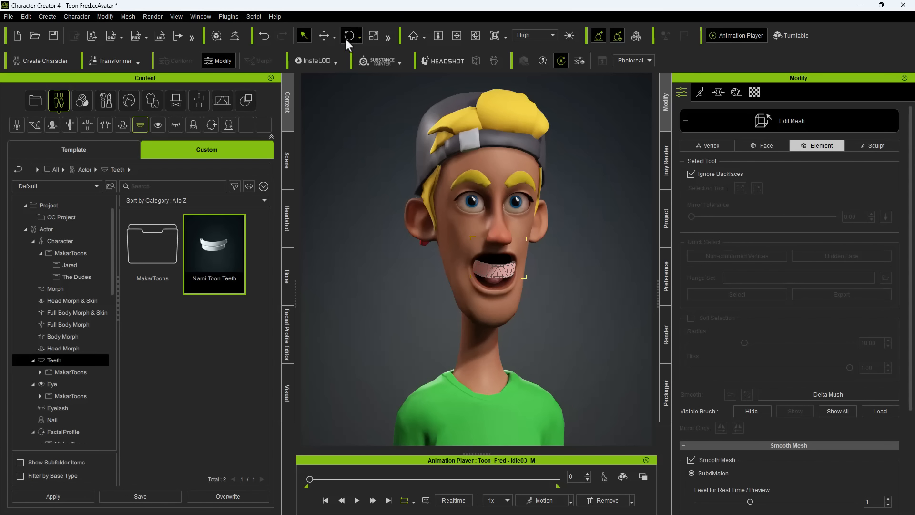
pyautogui.click(327, 37)
pyautogui.moveTo(354, 189); pyautogui.dragTo(604, 228, button='right')
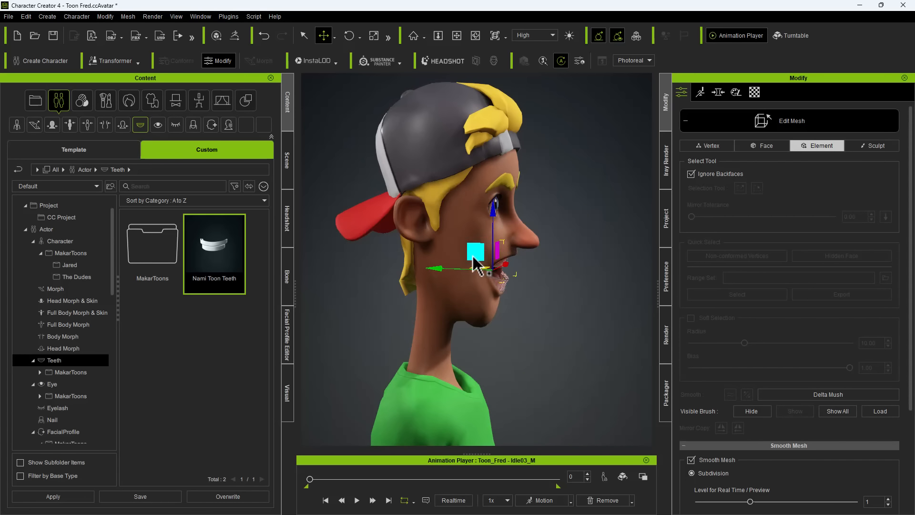
pyautogui.moveTo(474, 256); pyautogui.dragTo(349, 229, button='right')
pyautogui.click(784, 121)
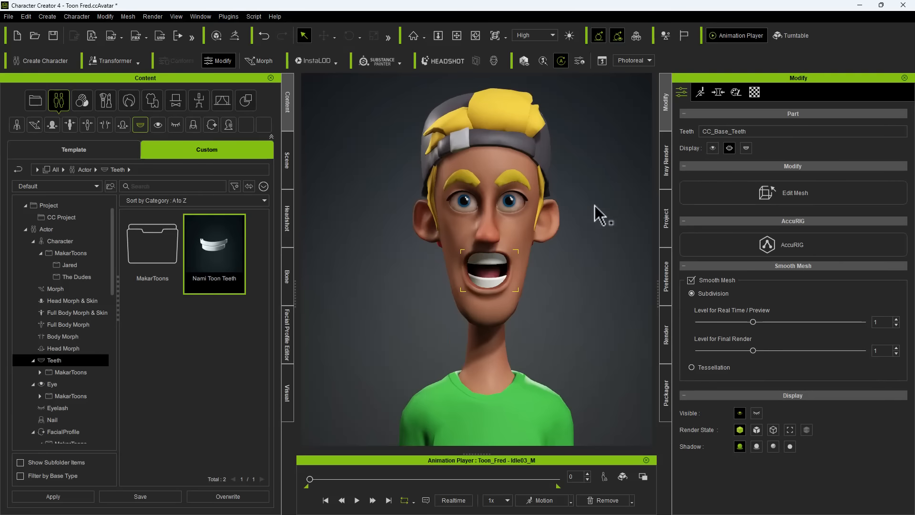
# - Fine-tune the lower teeth element's position from the side with Edit Mesh and return Toon Fred's mouth to its closed display
pyautogui.moveTo(599, 210); pyautogui.dragTo(348, 232, button='right')
pyautogui.click(795, 192)
pyautogui.click(817, 145)
pyautogui.press('w')
pyautogui.moveTo(512, 241); pyautogui.dragTo(508, 240)
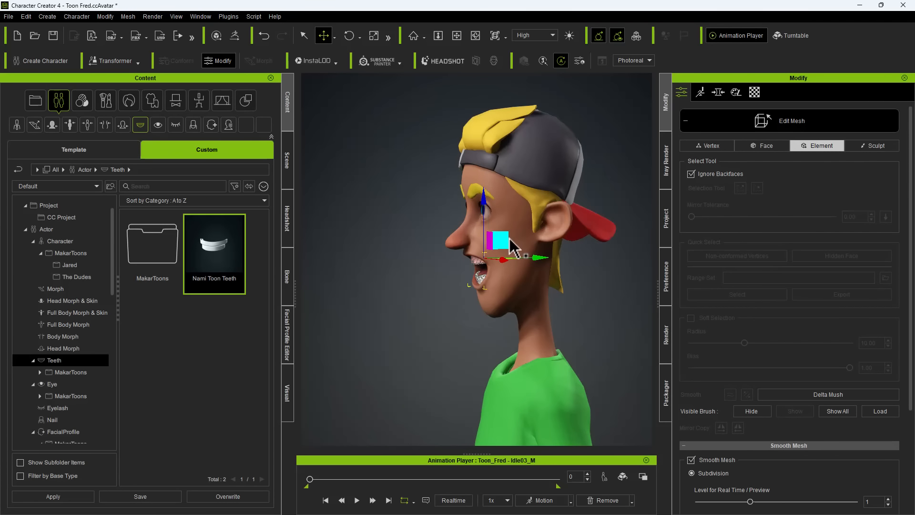
pyautogui.click(765, 121)
pyautogui.click(359, 303)
pyautogui.moveTo(359, 302); pyautogui.dragTo(610, 267, button='right')
pyautogui.click(755, 167)
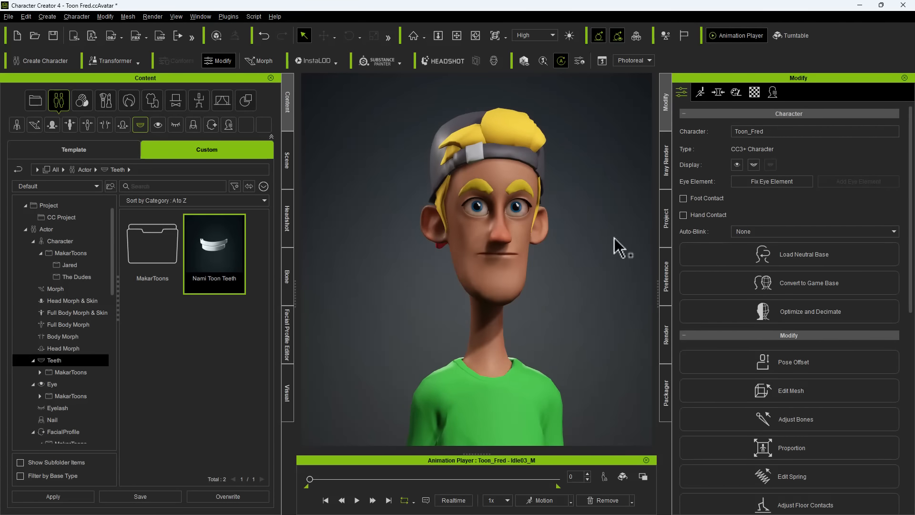
# - Open Edit Facial for Toon Fred and preview the D5_Happy, D4_Happy and D3_Happy expressions
pyautogui.click(113, 17)
pyautogui.click(136, 57)
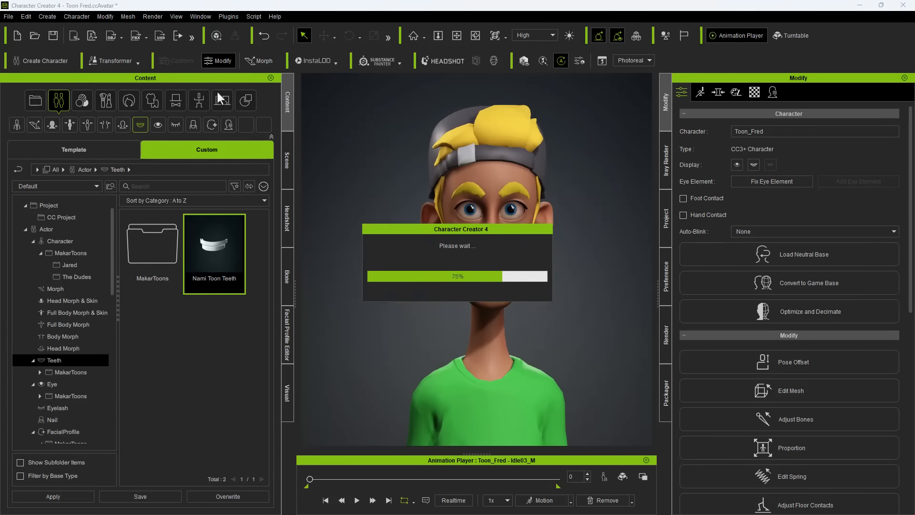
pyautogui.click(225, 124)
pyautogui.click(239, 343)
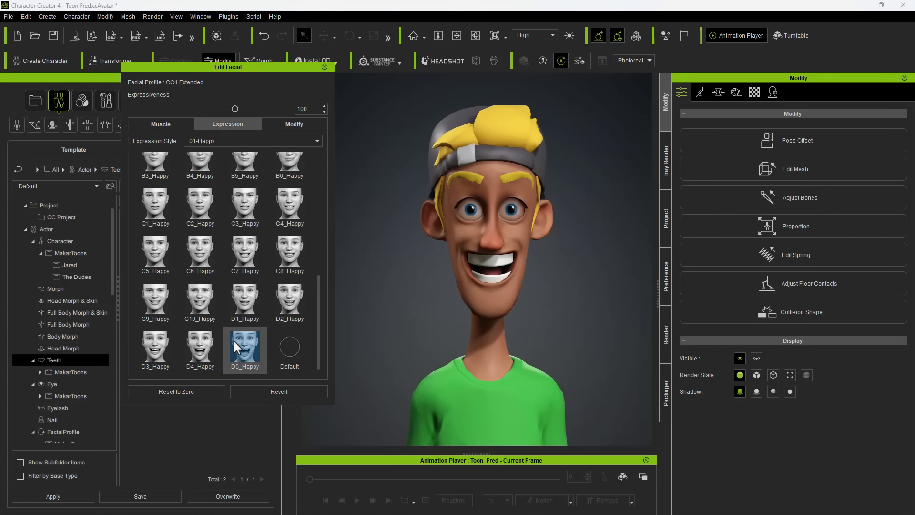
pyautogui.scroll(2, 507, 312)
pyautogui.click(200, 348)
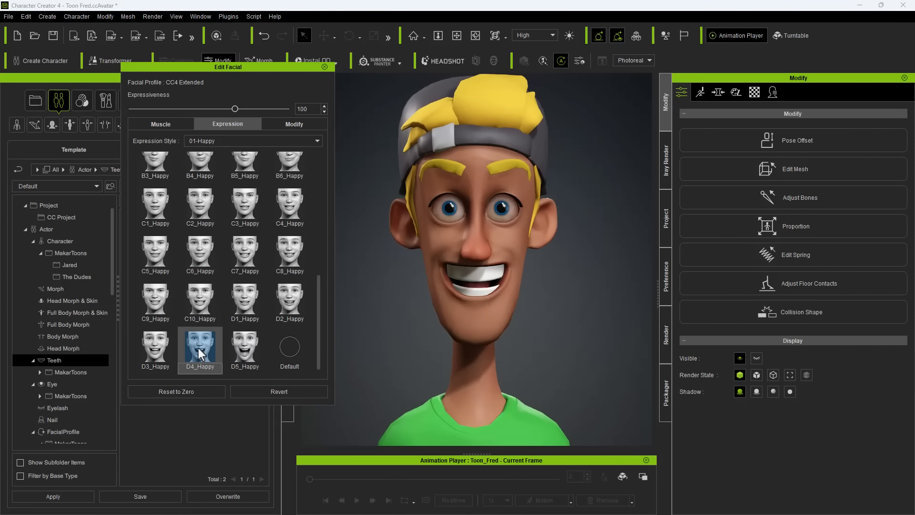
pyautogui.click(165, 353)
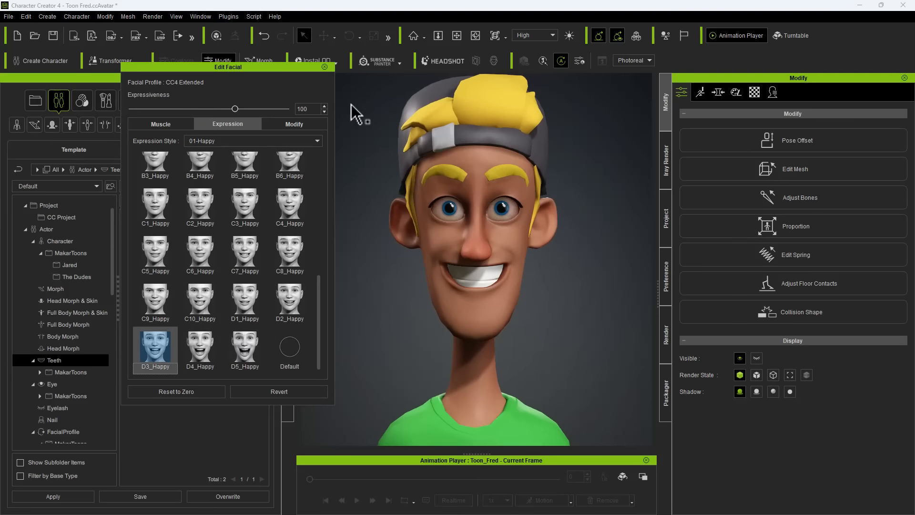
# - Move the lower teeth element down with Edit Mesh while Toon Fred holds the D3_Happy expression, checking it from the side
pyautogui.click(731, 162)
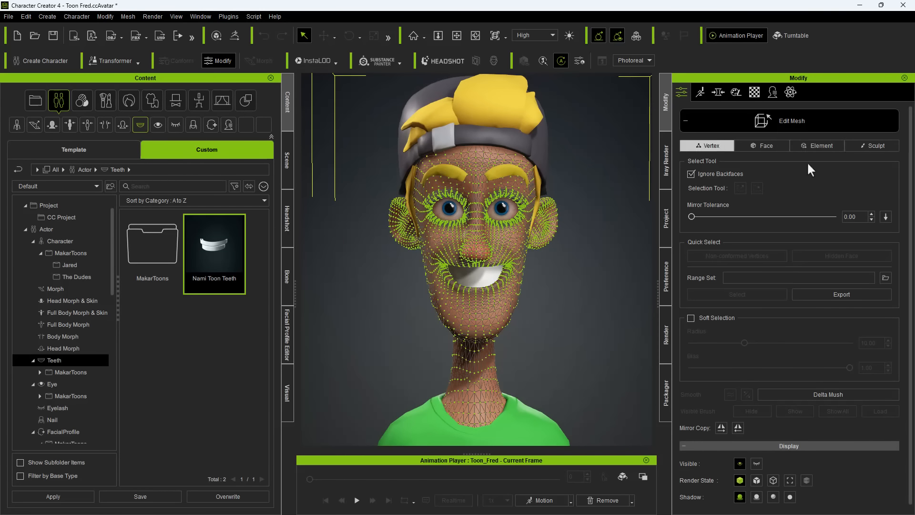
pyautogui.click(477, 269)
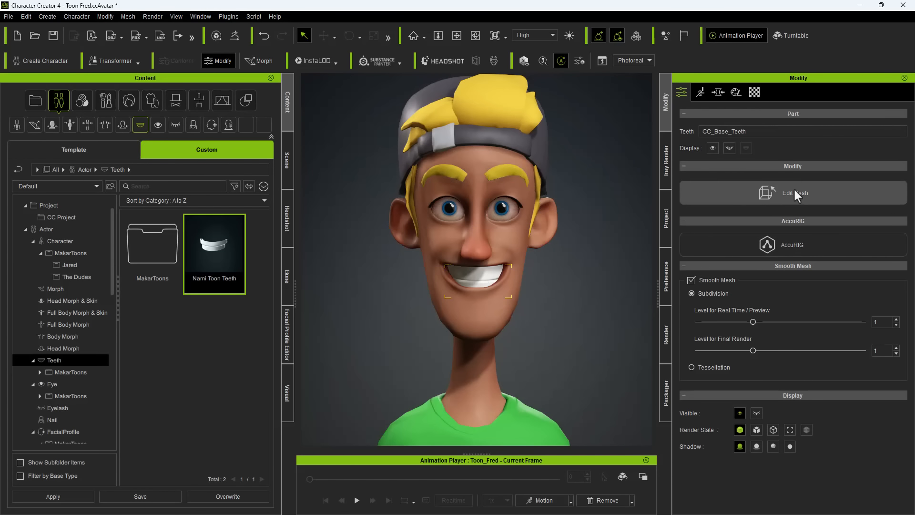
pyautogui.click(794, 188)
pyautogui.click(480, 273)
pyautogui.click(324, 36)
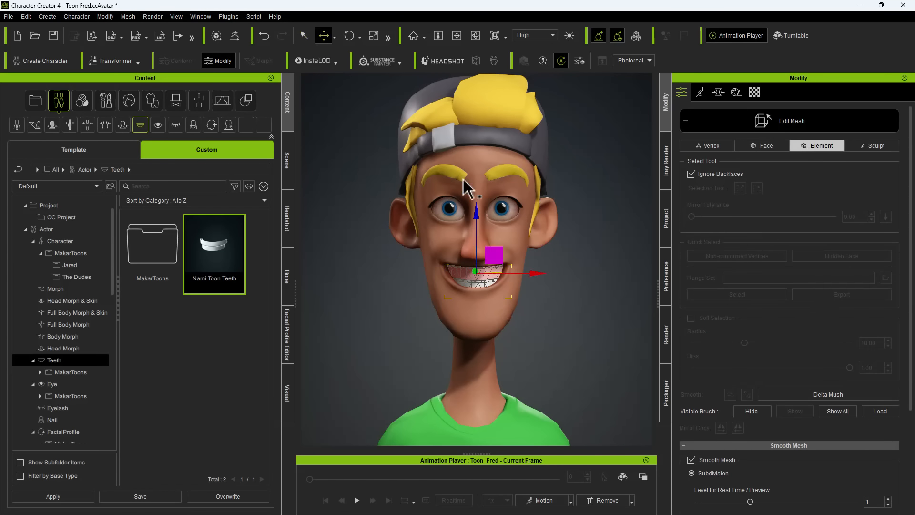
pyautogui.moveTo(481, 218); pyautogui.dragTo(317, 230, button='right')
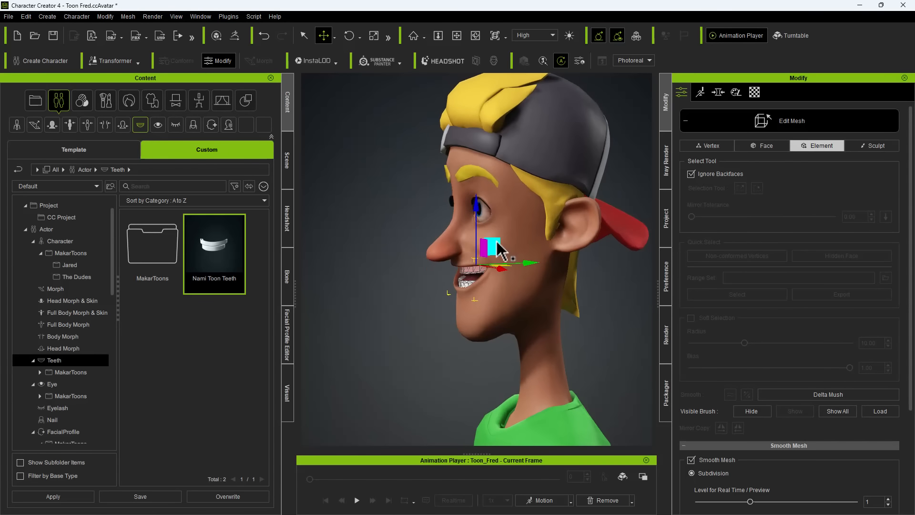
pyautogui.moveTo(495, 242); pyautogui.dragTo(701, 267, button='right')
pyautogui.click(712, 129)
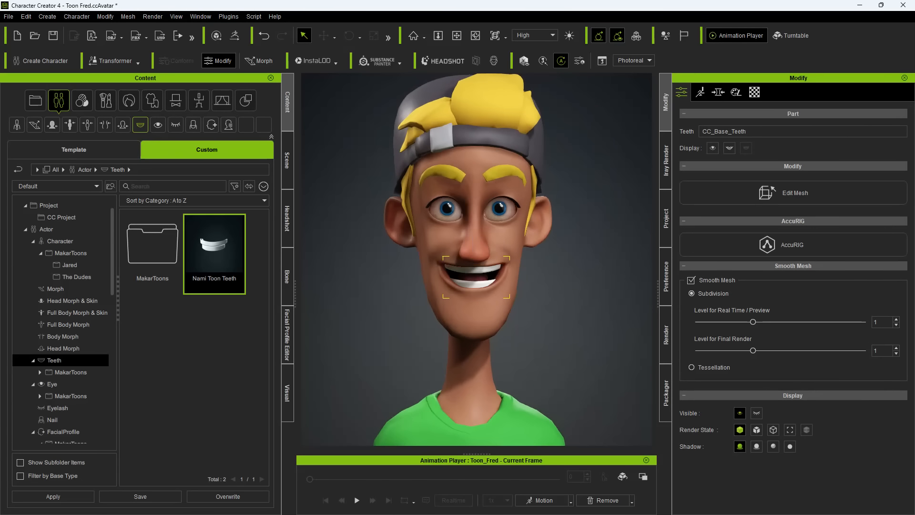
# - Preview the adjusted teeth in Edit Facial with the D4_Happy, D5_Happy, D2_Happy and C10_Happy expressions
pyautogui.click(98, 17)
pyautogui.click(360, 136)
pyautogui.click(109, 17)
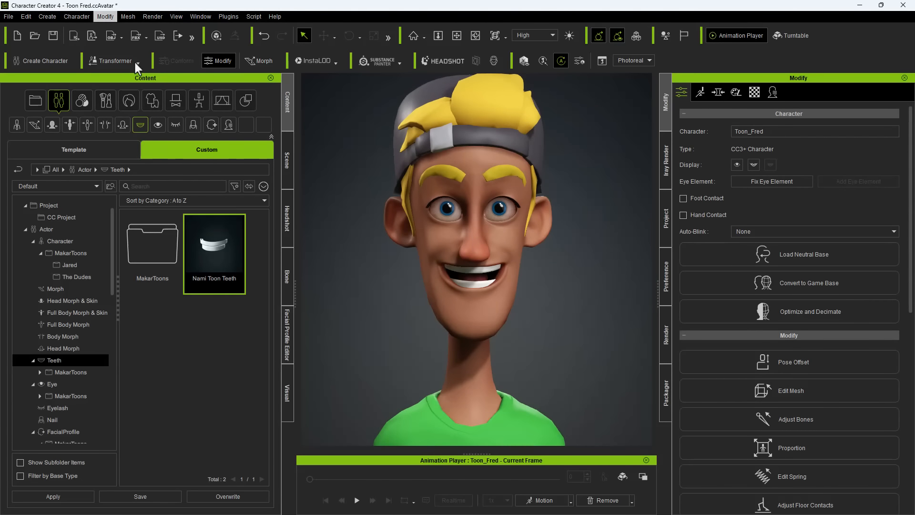
pyautogui.click(134, 61)
pyautogui.click(164, 339)
pyautogui.click(205, 361)
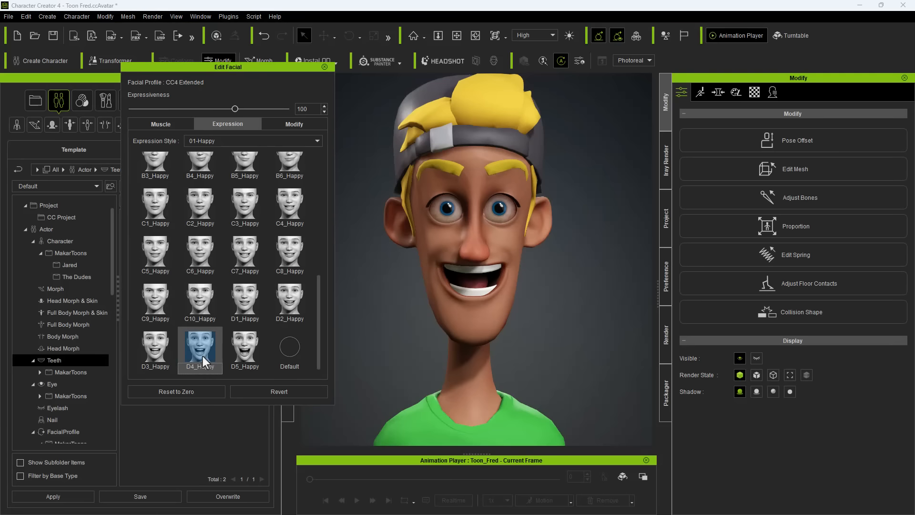
pyautogui.click(183, 391)
pyautogui.click(245, 350)
pyautogui.click(291, 301)
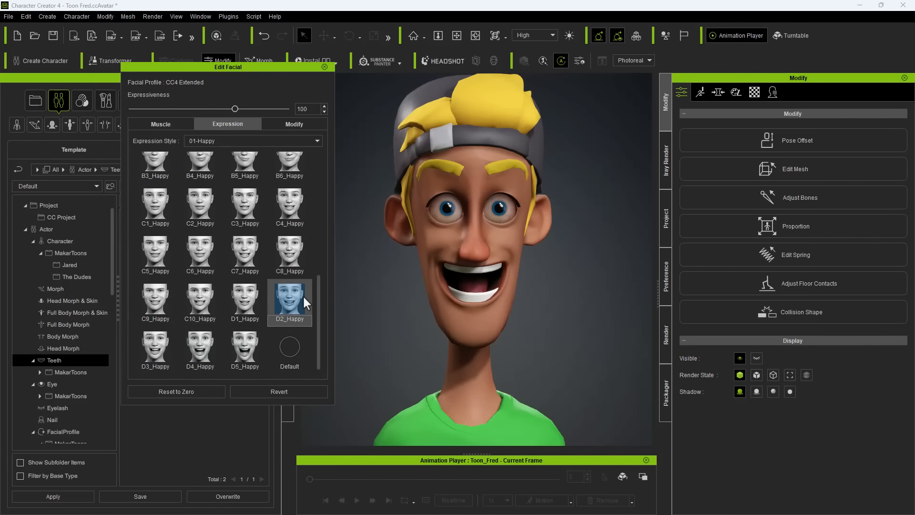
pyautogui.click(195, 302)
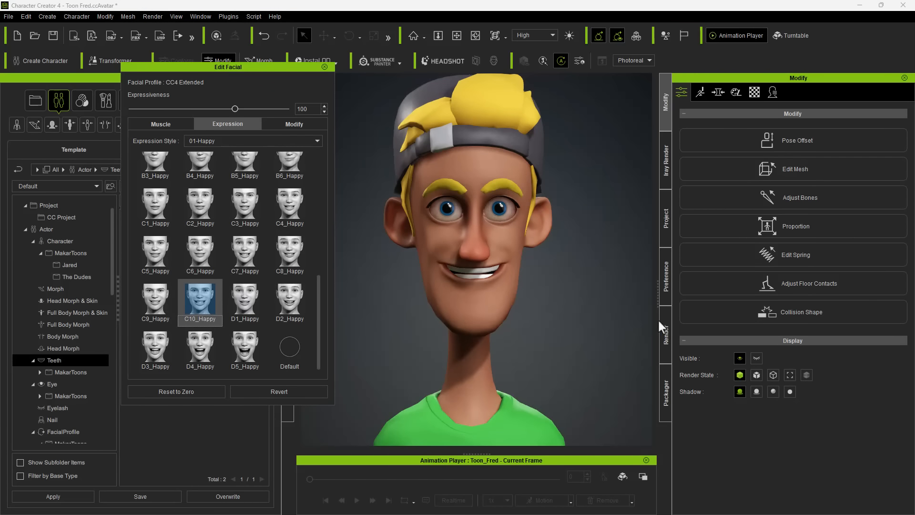
# - Adjust the teeth element's position in a close side view with Edit Mesh, and frame Toon Fred's head from the front
pyautogui.click(472, 279)
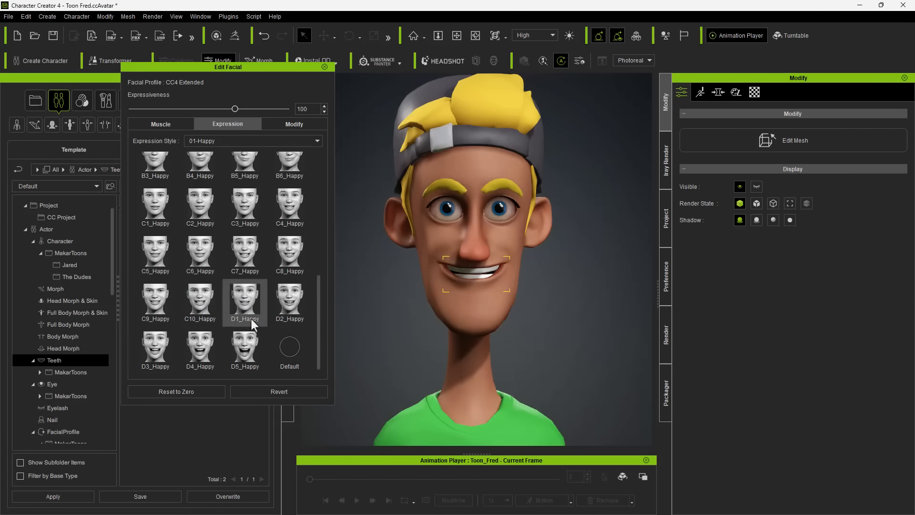
pyautogui.click(807, 133)
pyautogui.click(816, 146)
pyautogui.click(324, 35)
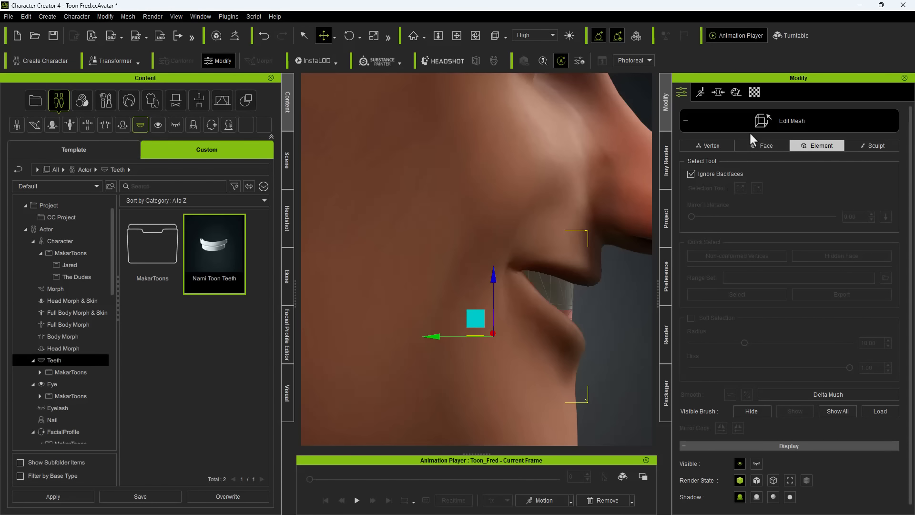
pyautogui.click(749, 130)
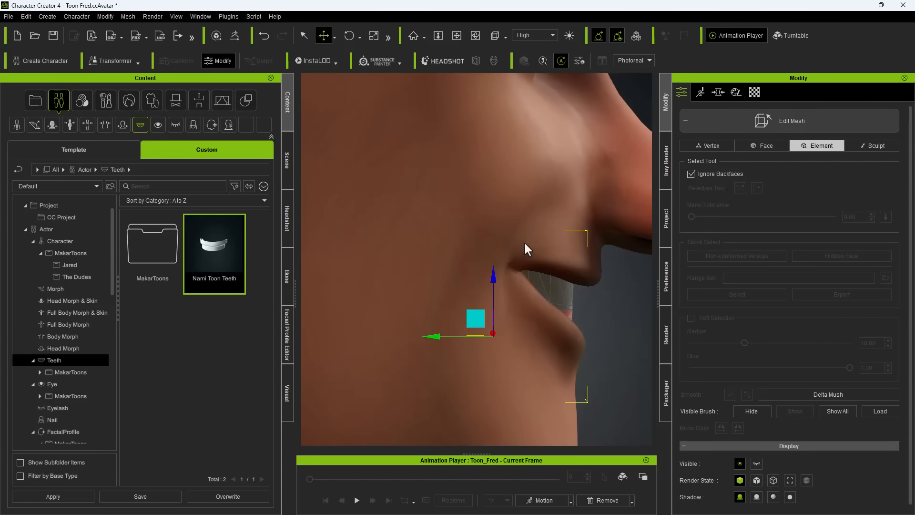
pyautogui.scroll(-8, 511, 239)
pyautogui.press('f')
pyautogui.scroll(4, 575, 274)
pyautogui.moveTo(595, 271); pyautogui.dragTo(592, 308, button='middle')
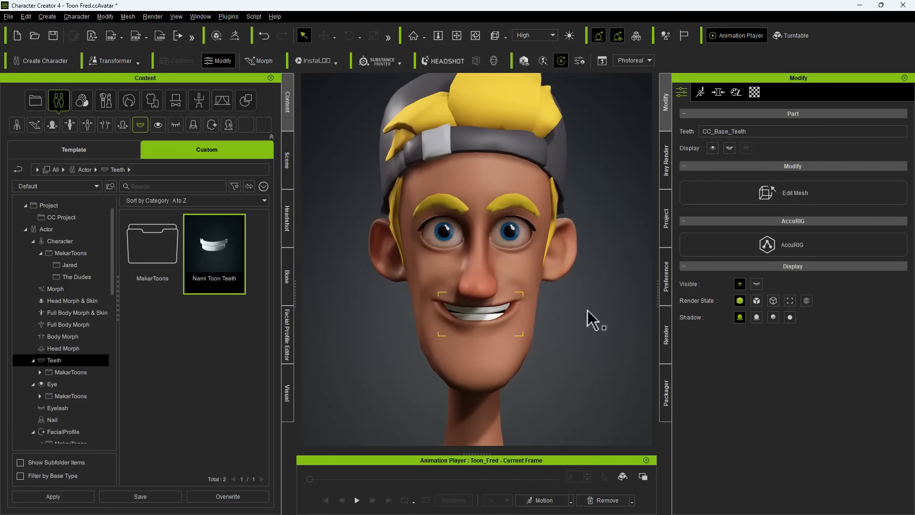
pyautogui.click(587, 310)
# - Apply the custom Nami Toon Eyes to Toon Fred
pyautogui.click(157, 125)
pyautogui.moveTo(214, 252); pyautogui.dragTo(488, 253)
pyautogui.click(384, 288)
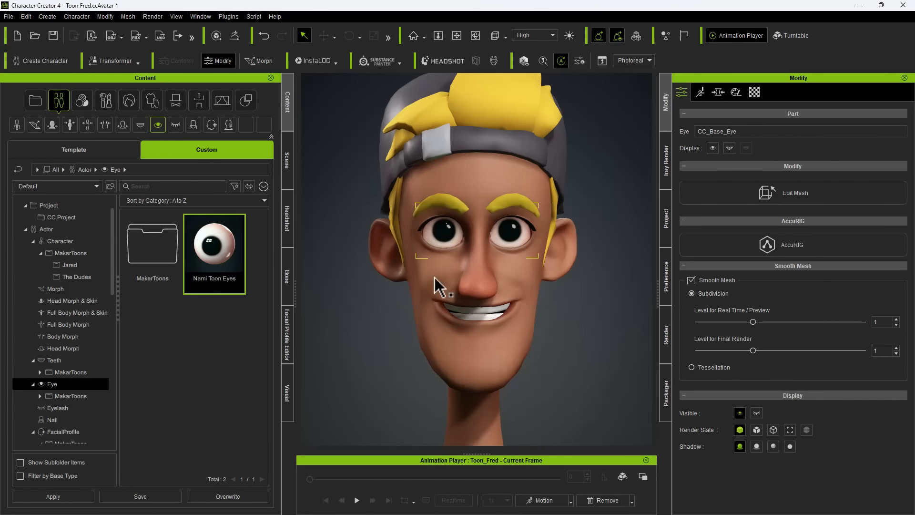
pyautogui.scroll(-3, 547, 284)
# - Set the Sclera UV Radius of the Std_Cornea_R and Std_Cornea_L eye materials to 0.643 in the advanced sclera shader settings
pyautogui.click(736, 92)
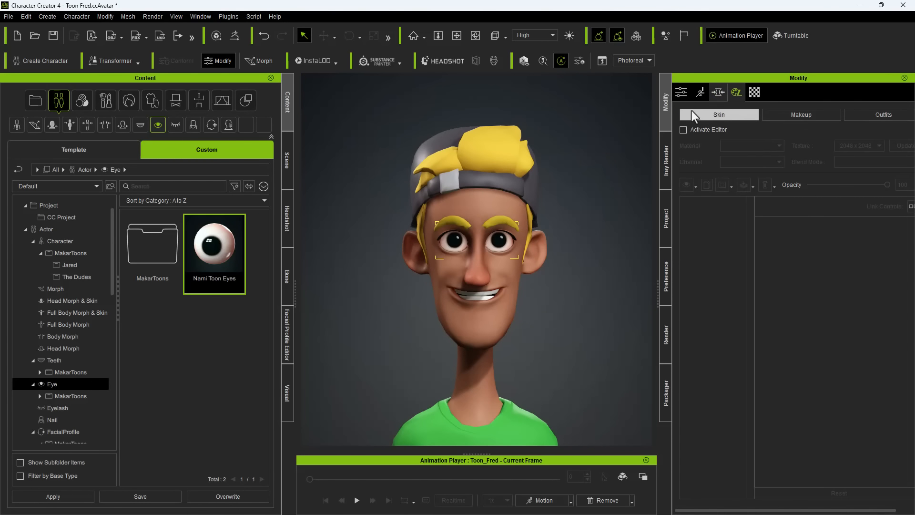
pyautogui.rightClick(500, 241)
pyautogui.click(539, 283)
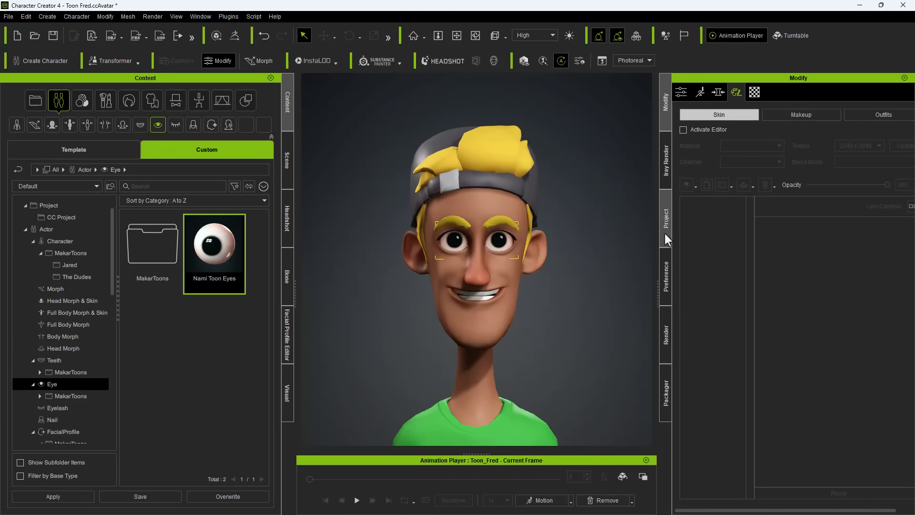
pyautogui.click(748, 94)
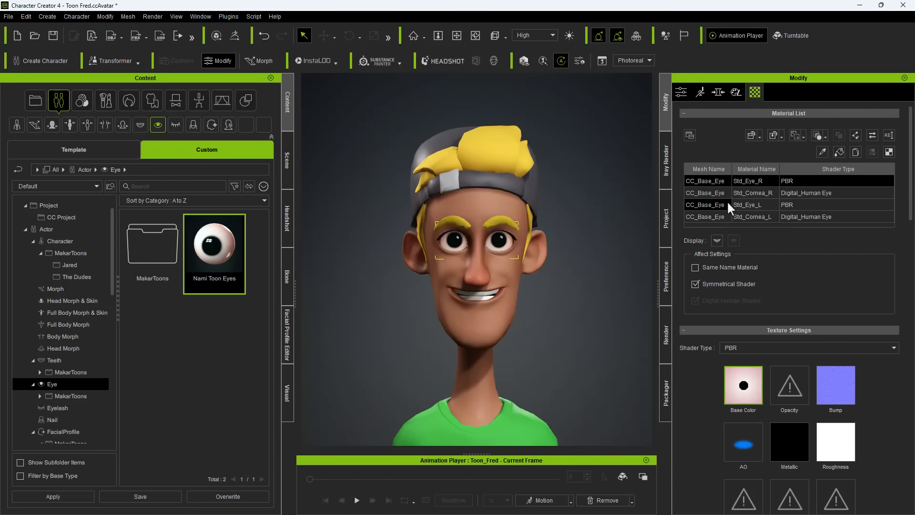
pyautogui.click(709, 189)
pyautogui.click(710, 217)
pyautogui.scroll(-10, 811, 322)
pyautogui.scroll(-1, 814, 325)
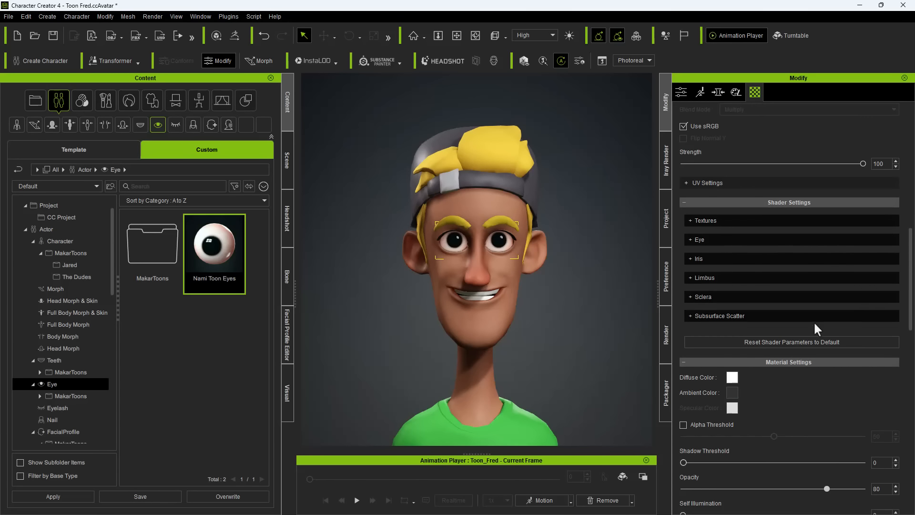
pyautogui.click(763, 296)
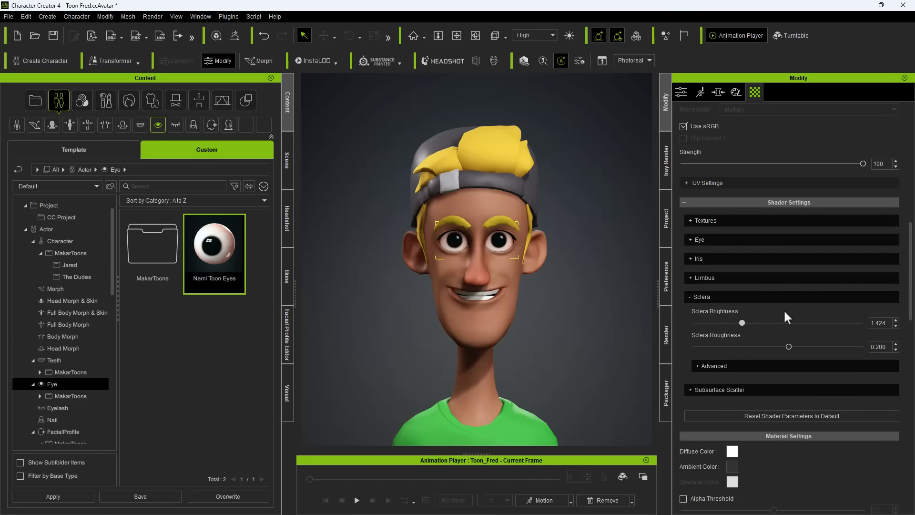
pyautogui.click(742, 365)
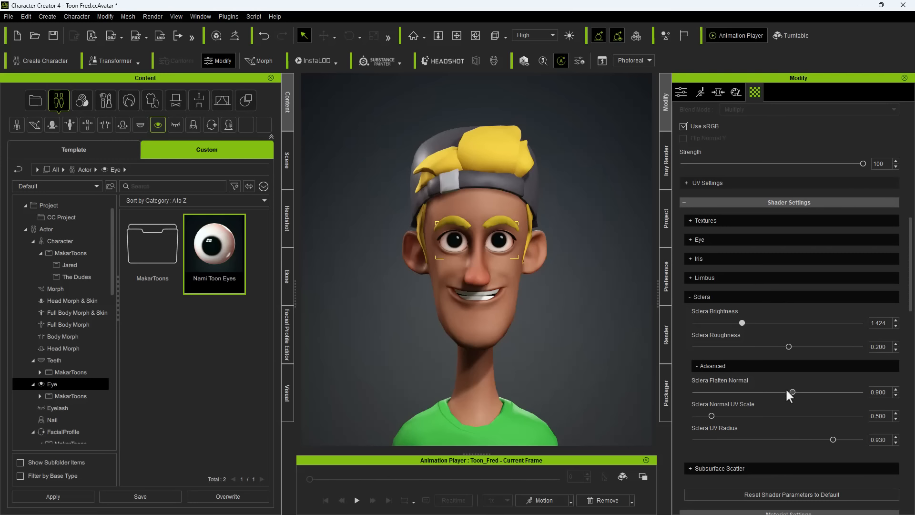
pyautogui.scroll(-3, 791, 391)
pyautogui.click(705, 210)
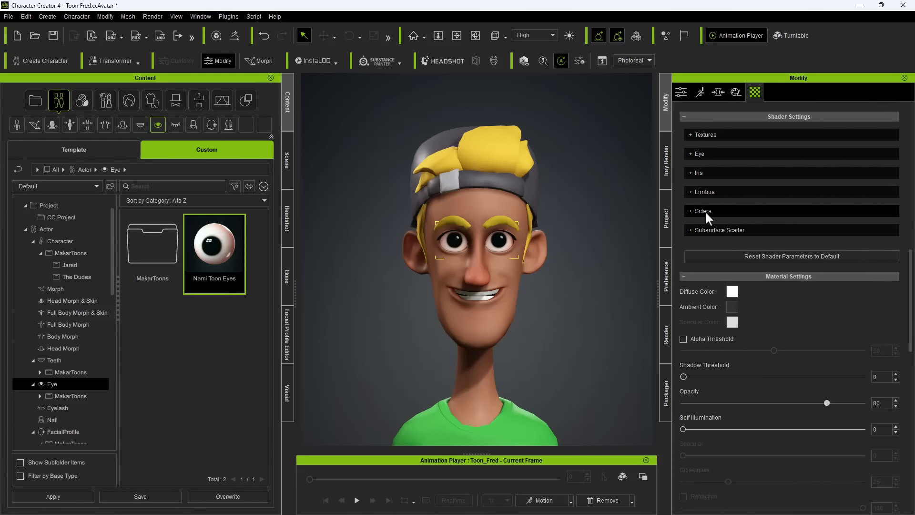
pyautogui.click(708, 193)
pyautogui.click(728, 266)
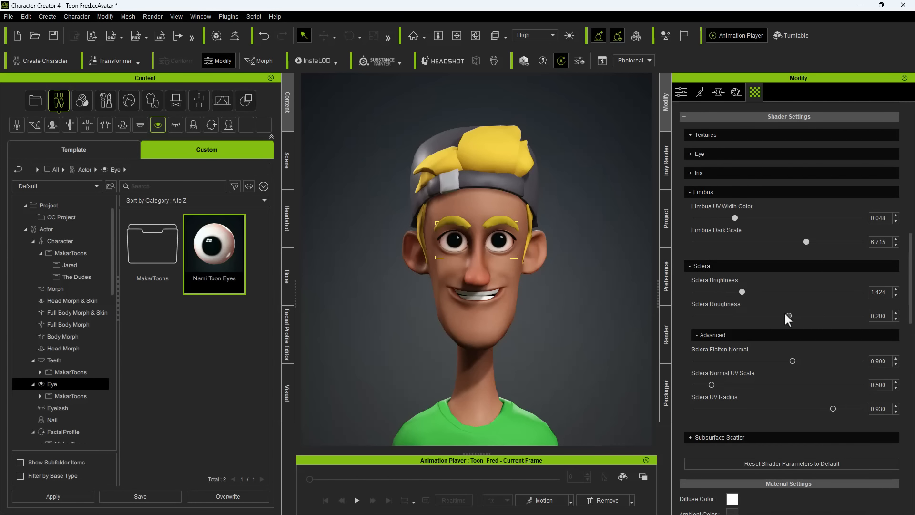
pyautogui.moveTo(833, 409); pyautogui.dragTo(764, 405)
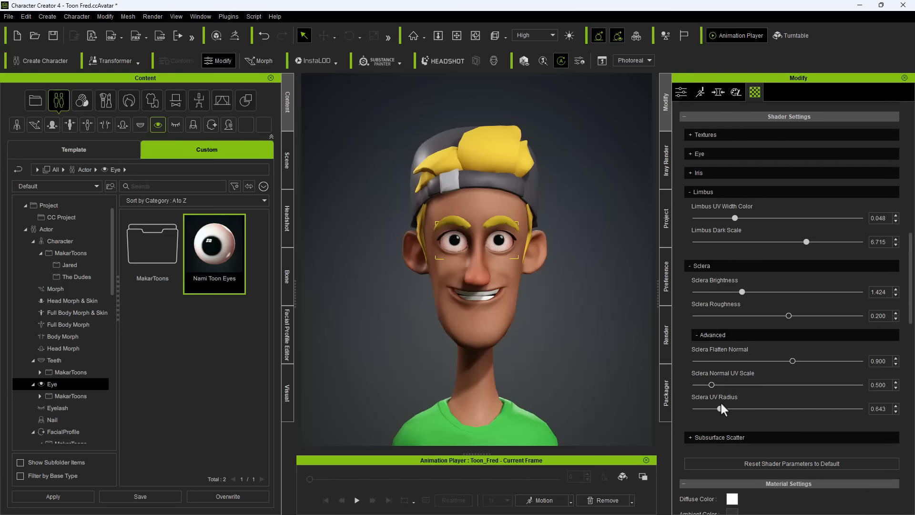
# - Deselect the eyes and inspect Toon Fred's new look from different angles and distances
pyautogui.click(595, 267)
pyautogui.moveTo(595, 239)
pyautogui.mouseDown(button='right')
pyautogui.moveTo(317, 247)
pyautogui.moveTo(603, 245)
pyautogui.mouseUp(button='right')
pyautogui.scroll(-3, 603, 245)
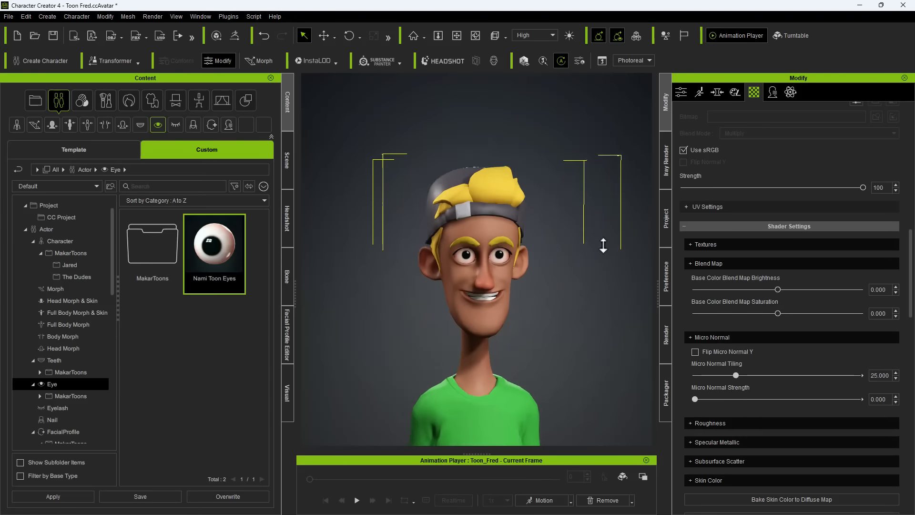
pyautogui.moveTo(603, 245); pyautogui.dragTo(591, 189, button='middle')
pyautogui.moveTo(591, 189); pyautogui.dragTo(569, 189, button='right')
pyautogui.moveTo(569, 188); pyautogui.dragTo(571, 251, button='middle')
pyautogui.scroll(2, 566, 222)
pyautogui.click(572, 249)
pyautogui.moveTo(572, 248); pyautogui.dragTo(574, 246, button='right')
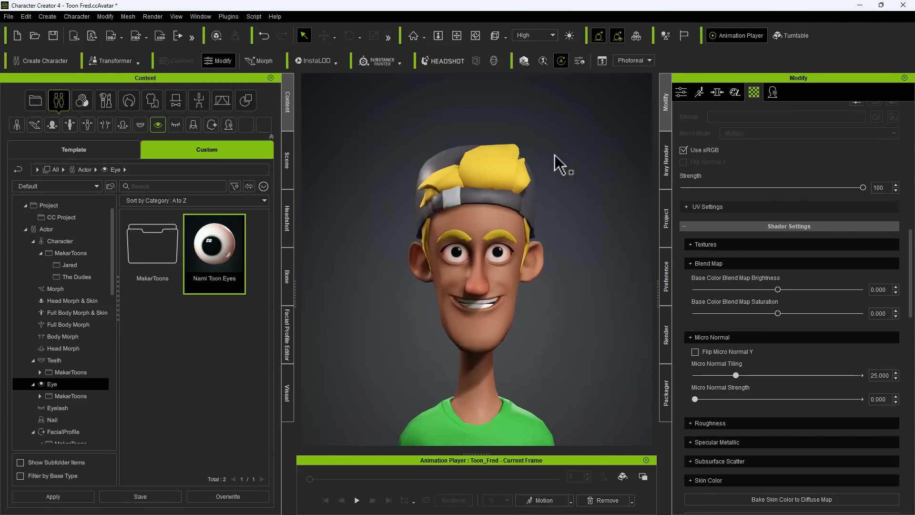
# - Select Toon Fred and preview the B5_Happy expression in Edit Facial
pyautogui.click(78, 17)
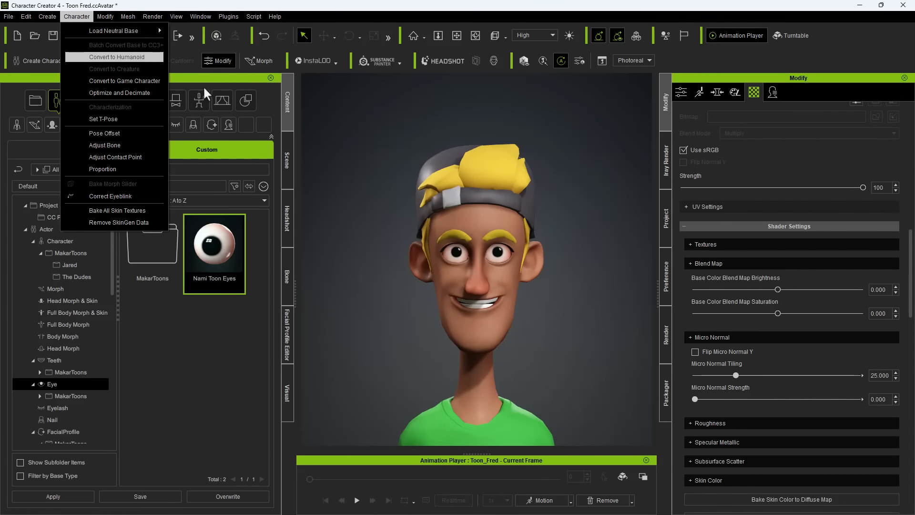
pyautogui.click(438, 190)
pyautogui.click(454, 217)
pyautogui.click(124, 16)
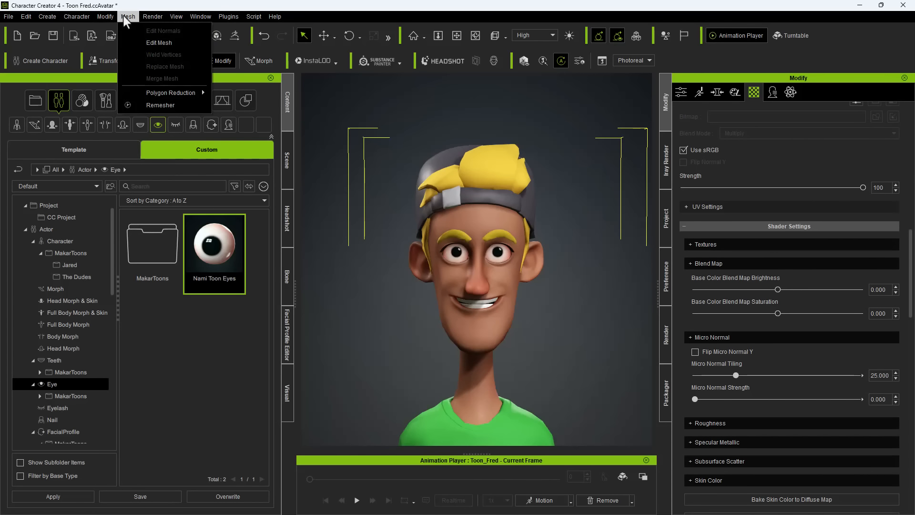
pyautogui.moveTo(108, 17)
pyautogui.click(125, 56)
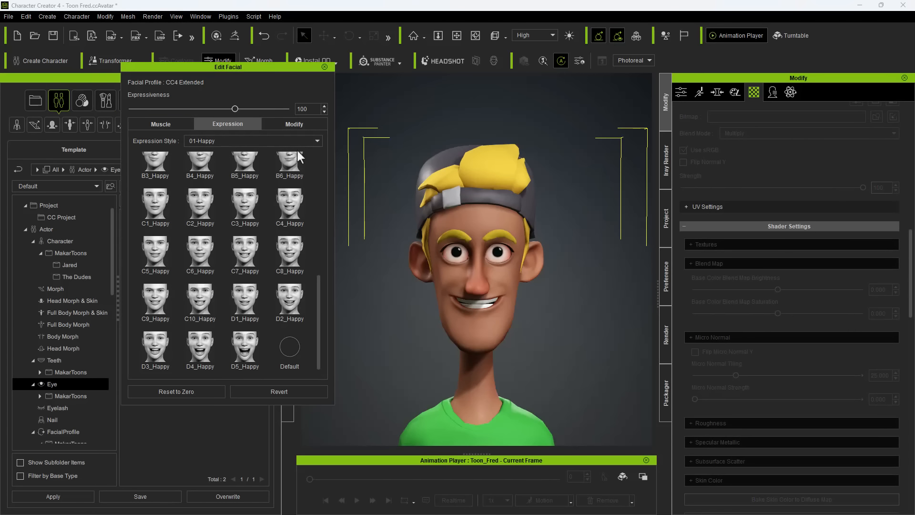
pyautogui.click(242, 166)
# - Reset the facial expression to zero, set the custom Big_Toothy_Smile morph to 100 and inspect it on Toon Fred's face
pyautogui.click(291, 127)
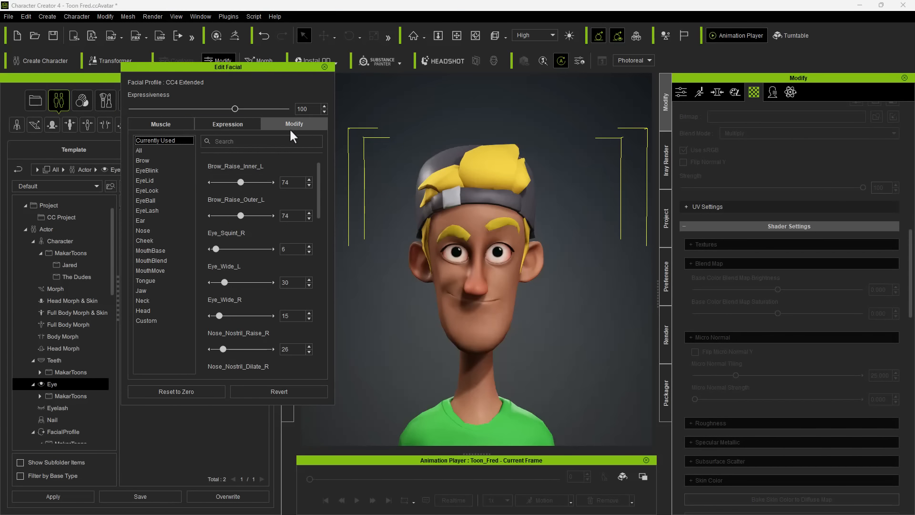
pyautogui.click(181, 392)
pyautogui.click(167, 320)
pyautogui.moveTo(213, 182); pyautogui.dragTo(289, 188)
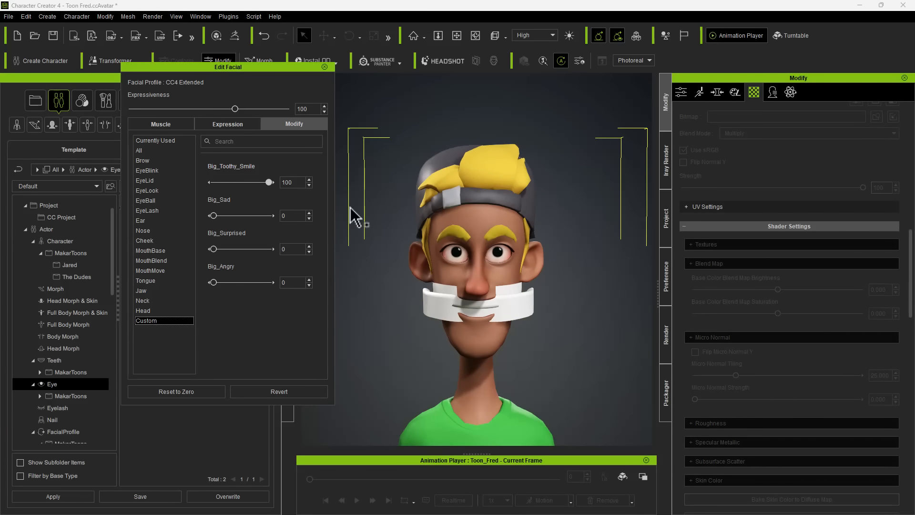
pyautogui.keyDown('alt'); pyautogui.moveTo(379, 233); pyautogui.dragTo(403, 226); pyautogui.keyUp('alt')
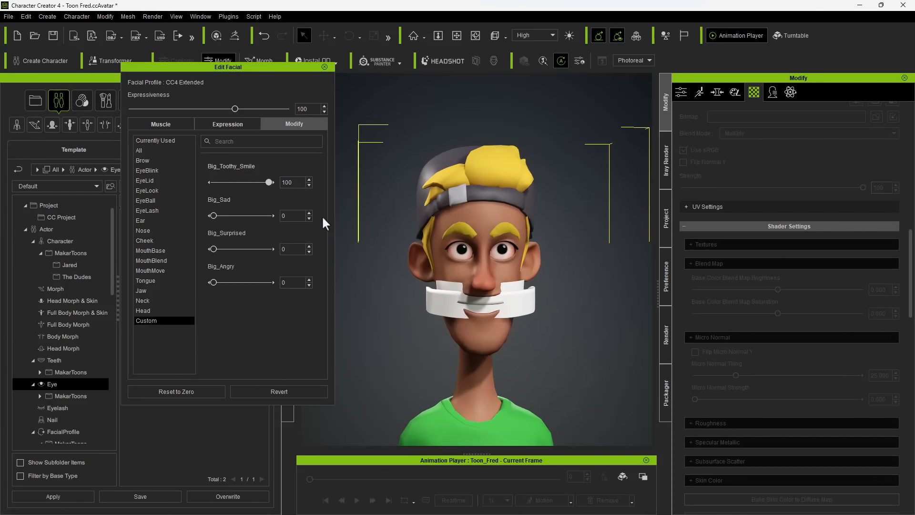
# - Reset the facial expression to zero and switch from Edit Facial to the Facial Profile Editor
pyautogui.click(205, 391)
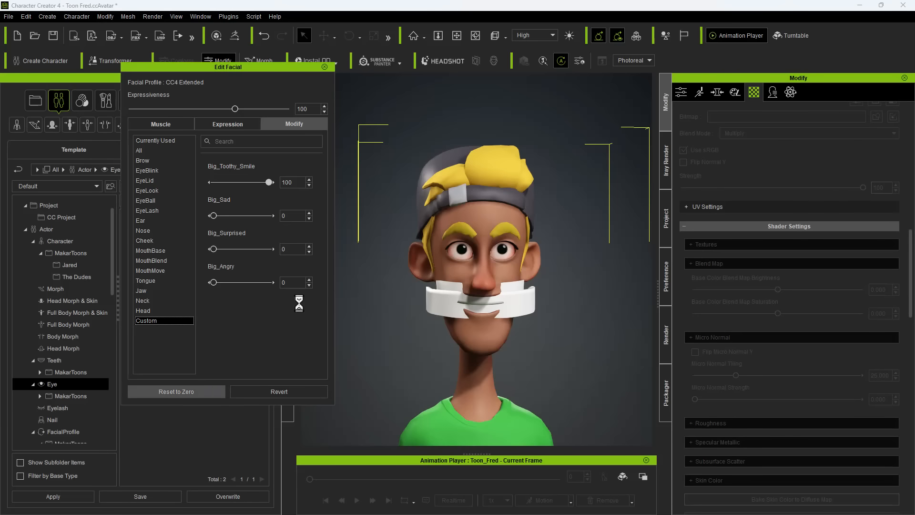
pyautogui.click(325, 67)
pyautogui.click(289, 336)
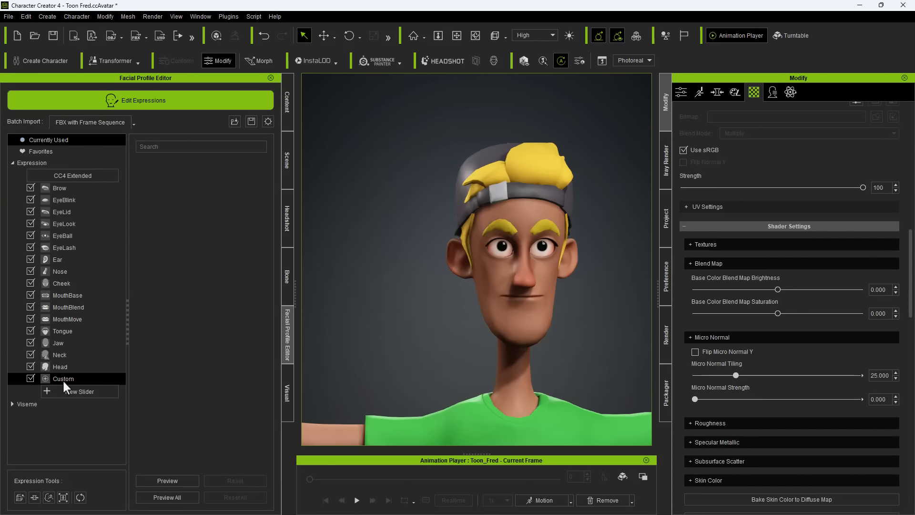
# - Set the custom Big_Toothy_Smile slider to 100 in the Facial Profile Editor and inspect the misplaced teeth area from an angle
pyautogui.click(62, 379)
pyautogui.moveTo(158, 188); pyautogui.dragTo(327, 199)
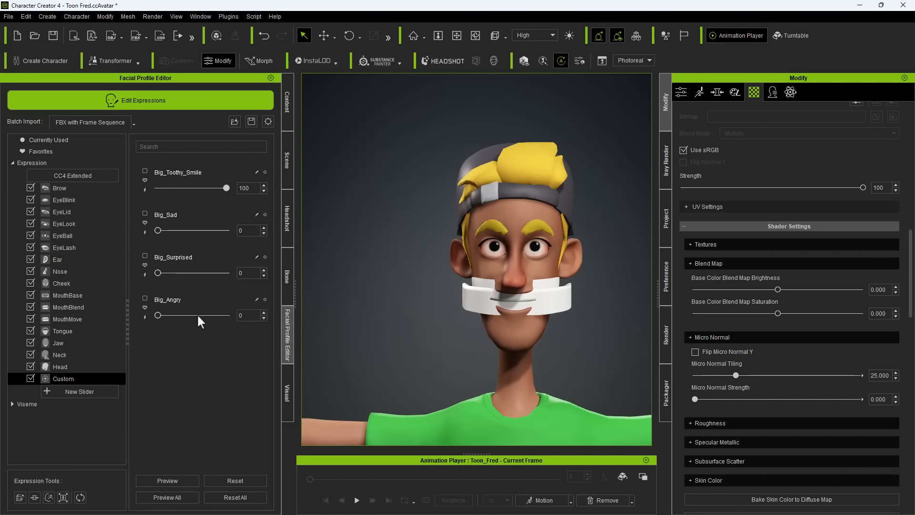
pyautogui.moveTo(399, 313); pyautogui.dragTo(506, 314, button='right')
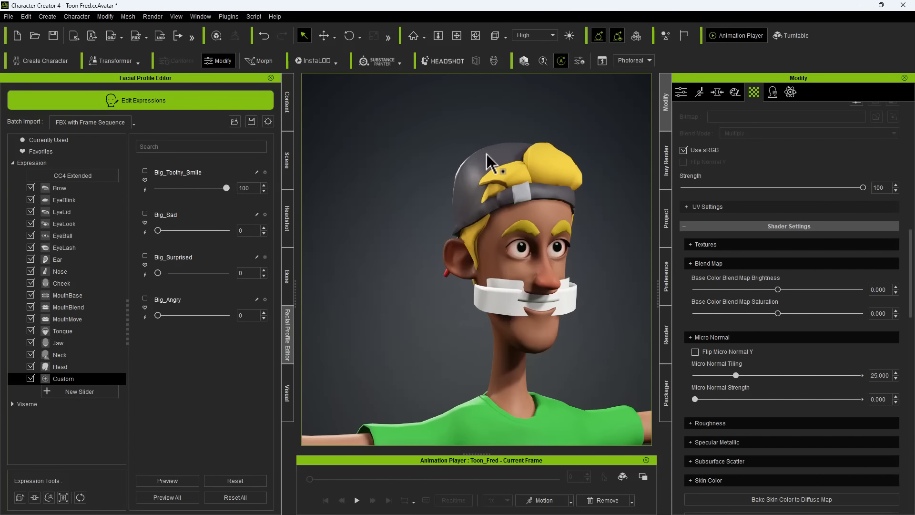
# - Show Toon Fred's character attributes and look at the available mesh editing options
pyautogui.click(681, 92)
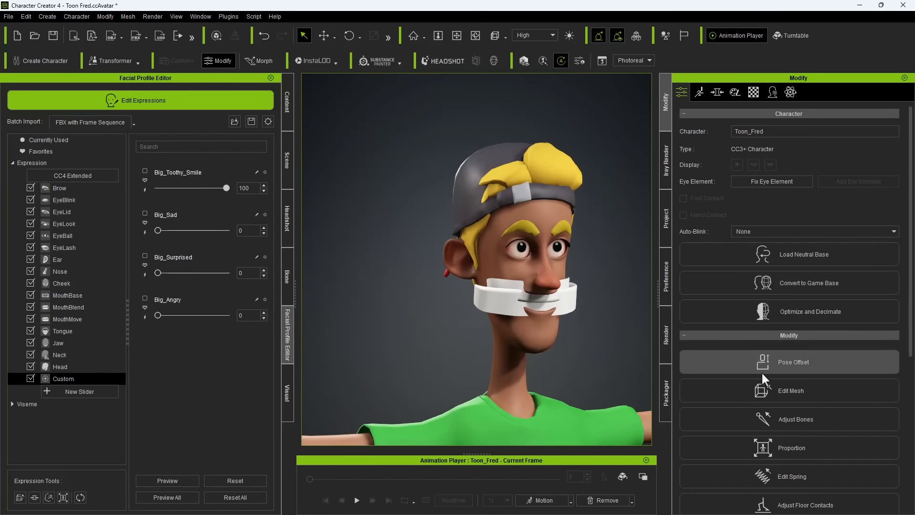
pyautogui.click(763, 385)
pyautogui.click(780, 125)
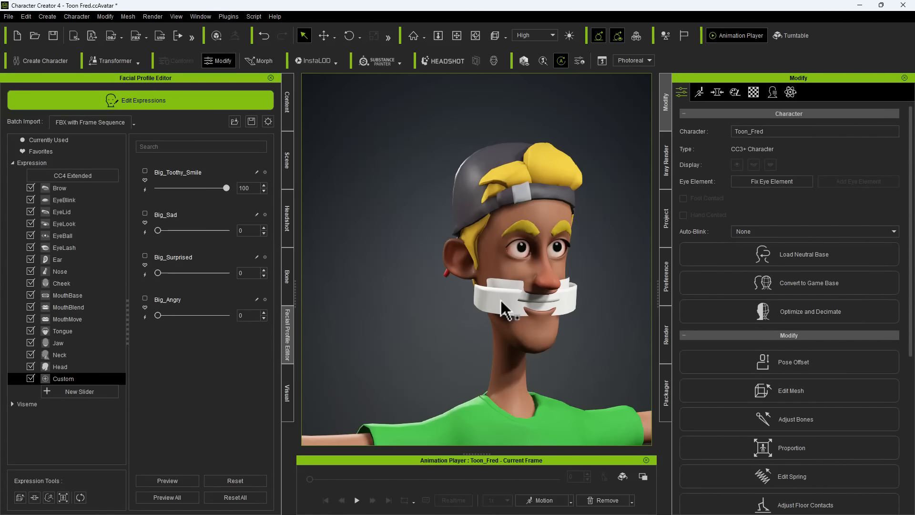
pyautogui.click(78, 342)
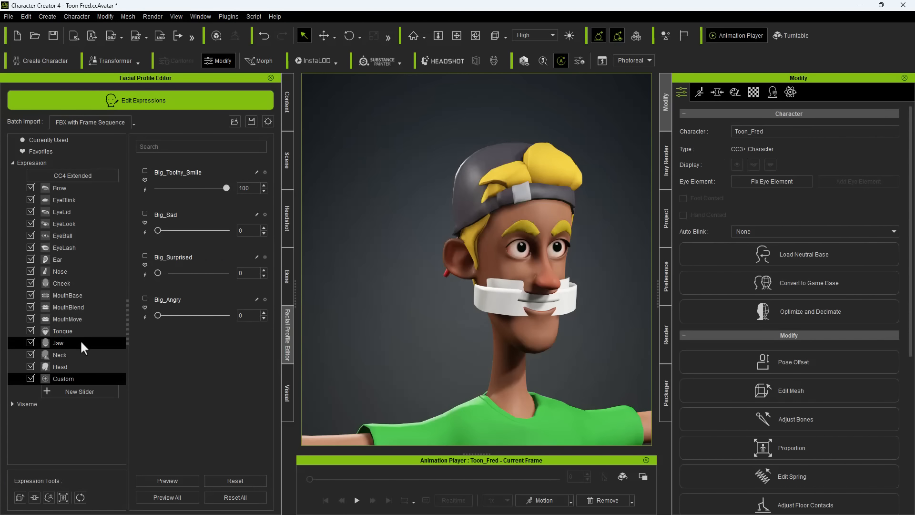
pyautogui.click(69, 379)
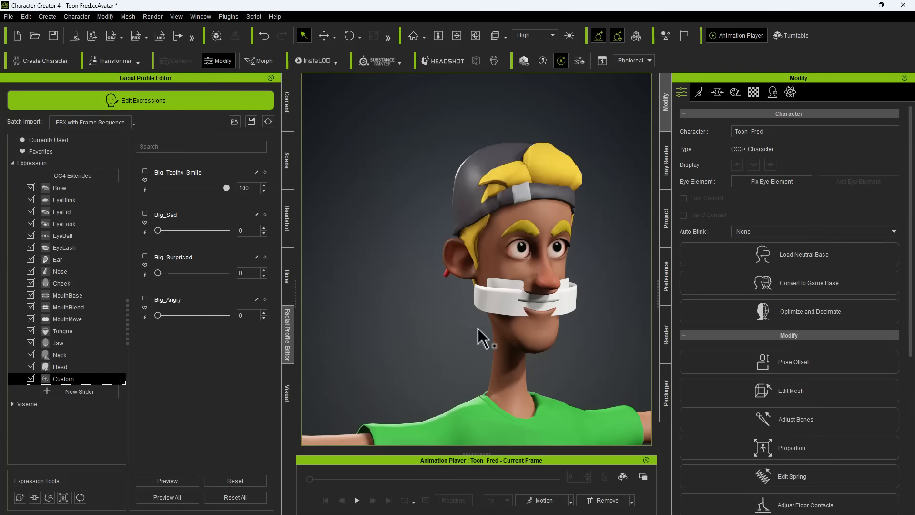
pyautogui.rightClick(501, 306)
pyautogui.click(519, 320)
pyautogui.moveTo(225, 188); pyautogui.dragTo(209, 202)
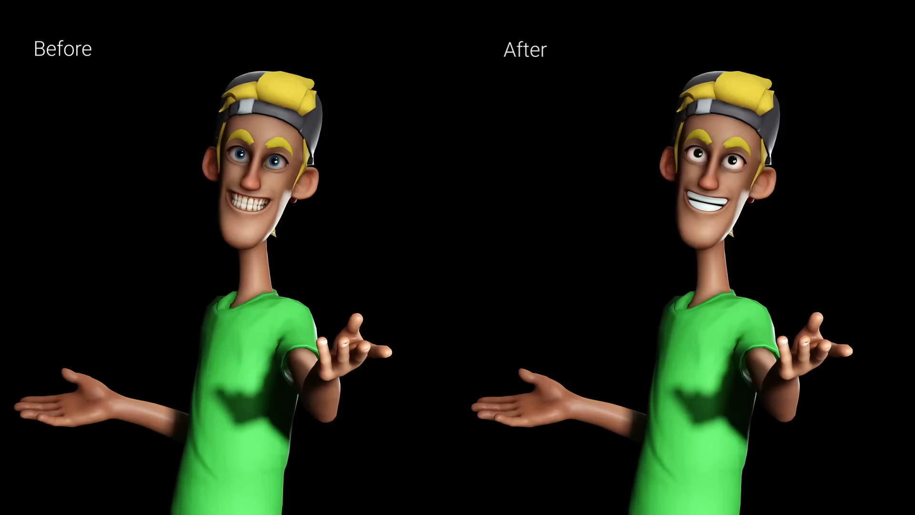